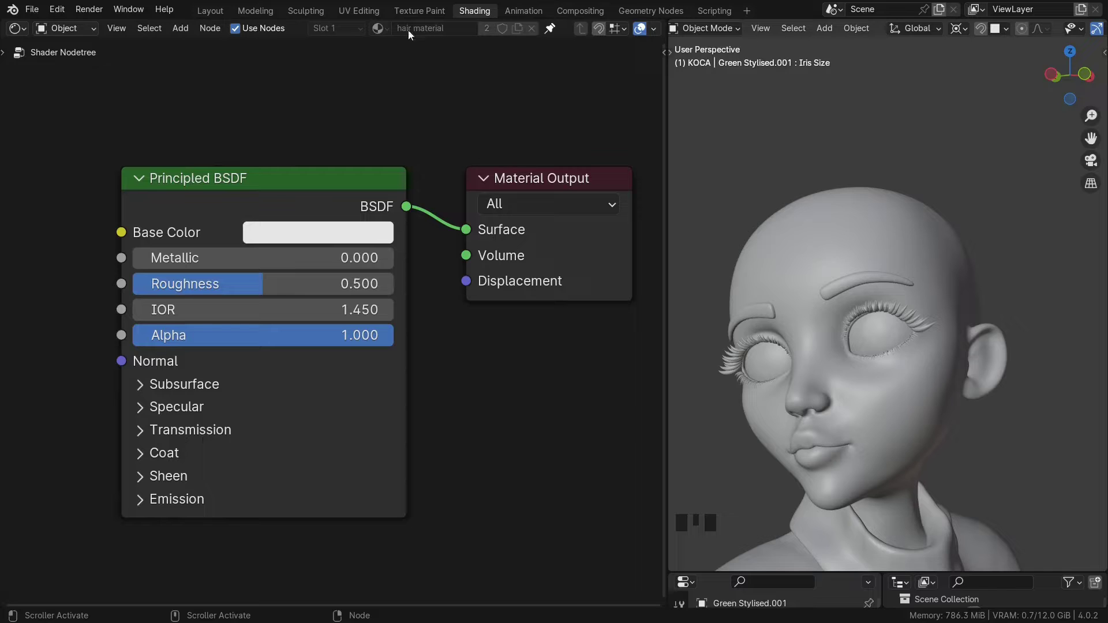
- Add a new Stylized Hair PRO hair strand on the character's head
{"action": "mouse_move", "coordinate": [878, 276]}
{"action": "middle_mouse_down"}
{"action": "mouse_move", "coordinate": [853, 244]}
{"action": "mouse_move", "coordinate": [882, 294]}
{"action": "middle_mouse_up"}
{"action": "key", "text": "alt+z"}
{"action": "double_click", "coordinate": [831, 209]}
{"action": "left_click", "coordinate": [883, 230]}
{"action": "key", "text": "alt+z"}
{"action": "key", "text": "n"}
{"action": "left_click", "coordinate": [1099, 241]}
{"action": "left_click", "coordinate": [1018, 72]}
{"action": "middle_click_drag", "start_coordinate": [866, 231], "coordinate": [837, 260]}
{"action": "mouse_move", "coordinate": [837, 260]}
{"action": "middle_mouse_down", "text": "shift"}
{"action": "mouse_move", "coordinate": [833, 281]}
{"action": "mouse_move", "coordinate": [808, 242]}
{"action": "middle_mouse_up", "text": "shift"}
{"action": "left_click", "coordinate": [987, 75]}
- Set the new hair strand's thickness to 0.290 and adjust its shape settings
{"action": "left_click_drag", "start_coordinate": [1031, 179], "coordinate": [1006, 179]}
{"action": "left_click", "coordinate": [989, 216]}
{"action": "left_click_drag", "start_coordinate": [980, 385], "coordinate": [1003, 385]}
{"action": "left_click_drag", "start_coordinate": [1050, 384], "coordinate": [1069, 384]}
{"action": "middle_click_drag", "start_coordinate": [826, 321], "coordinate": [881, 314]}
{"action": "key", "text": "n"}
- Sculpt the hair strand so that it sweeps from the top of the head down over one side of the face
{"action": "key", "text": "d"}
{"action": "left_click", "coordinate": [882, 315]}
{"action": "scroll", "coordinate": [855, 300], "scroll_direction": "down", "scroll_amount": 4}
{"action": "left_click_drag", "start_coordinate": [808, 281], "coordinate": [847, 332]}
{"action": "mouse_move", "coordinate": [849, 352]}
{"action": "middle_mouse_down"}
{"action": "mouse_move", "coordinate": [976, 412]}
{"action": "mouse_move", "coordinate": [854, 323]}
{"action": "mouse_move", "coordinate": [837, 369]}
{"action": "middle_mouse_up"}
{"action": "scroll", "coordinate": [854, 324], "scroll_direction": "up", "scroll_amount": 4}
{"action": "left_click_drag", "start_coordinate": [826, 370], "coordinate": [837, 404]}
{"action": "left_click_drag", "start_coordinate": [831, 393], "coordinate": [842, 421]}
{"action": "middle_click_drag", "start_coordinate": [841, 421], "coordinate": [914, 452]}
{"action": "key", "text": "d"}
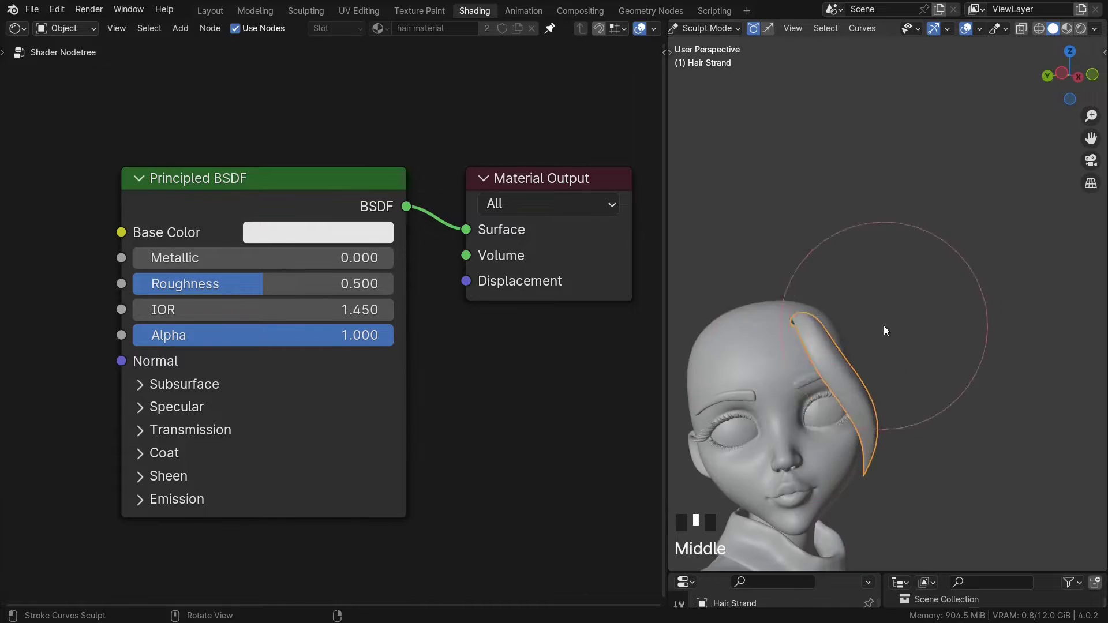
- Return to Object Mode and display the character with material preview shading
{"action": "mouse_move", "coordinate": [885, 330]}
{"action": "middle_mouse_down"}
{"action": "mouse_move", "coordinate": [933, 373]}
{"action": "mouse_move", "coordinate": [918, 233]}
{"action": "middle_mouse_up"}
{"action": "key", "text": "ctrl+Tab"}
{"action": "scroll", "coordinate": [927, 300], "scroll_direction": "up", "scroll_amount": 3}
{"action": "key", "text": "z"}
{"action": "middle_click_drag", "start_coordinate": [746, 158], "coordinate": [725, 157], "text": "shift"}
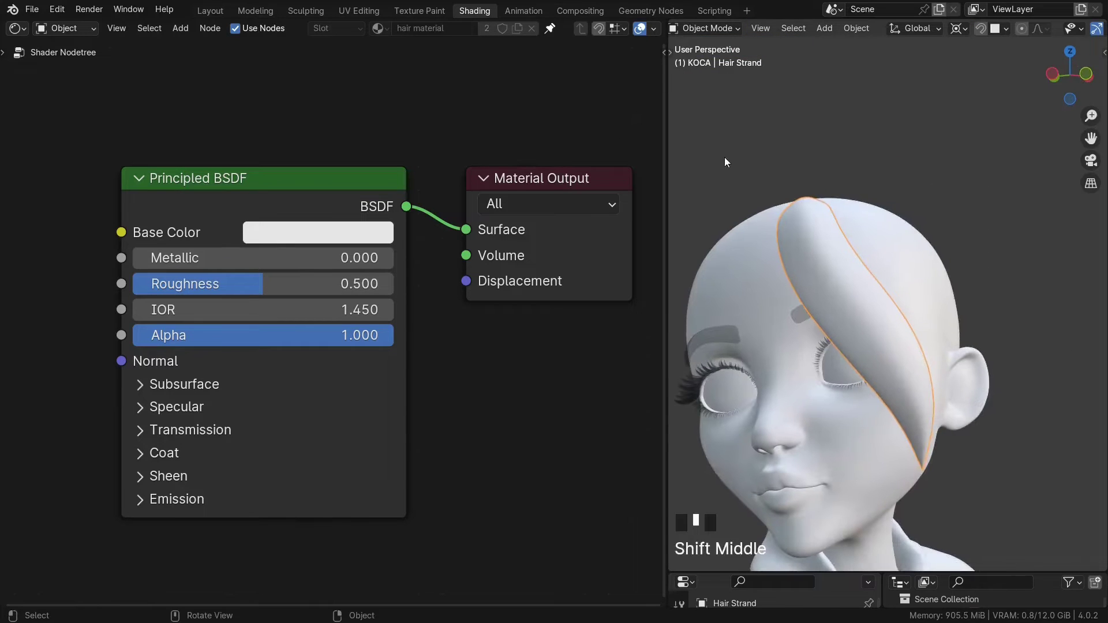
- Try changing the base color of the pinned hair material's Principled BSDF
{"action": "left_click", "coordinate": [327, 240]}
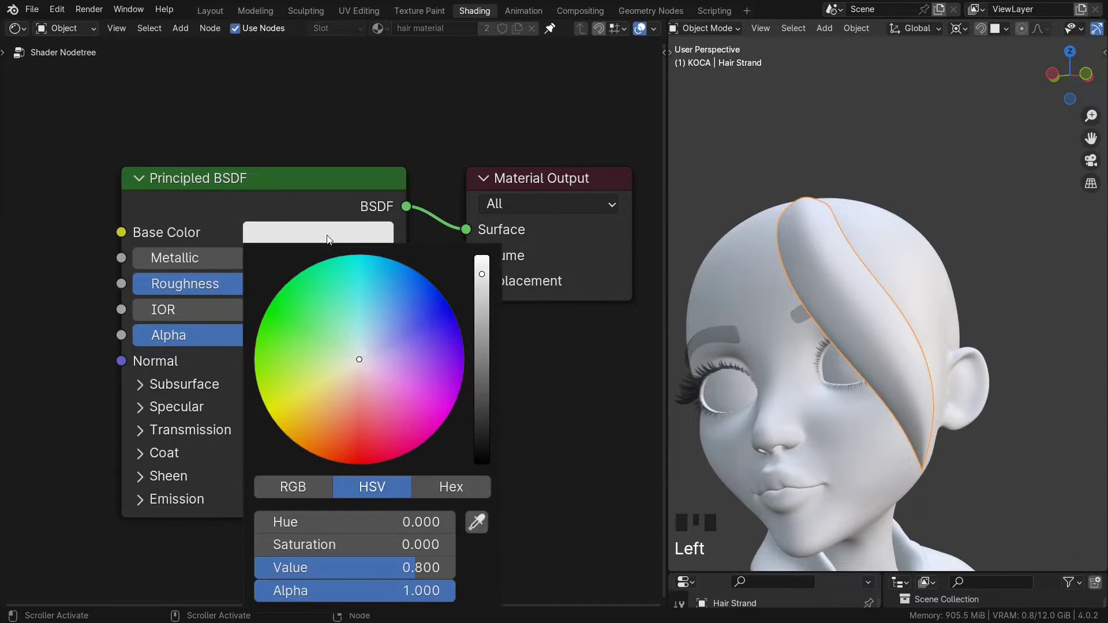
{"action": "left_click_drag", "start_coordinate": [312, 324], "coordinate": [345, 358]}
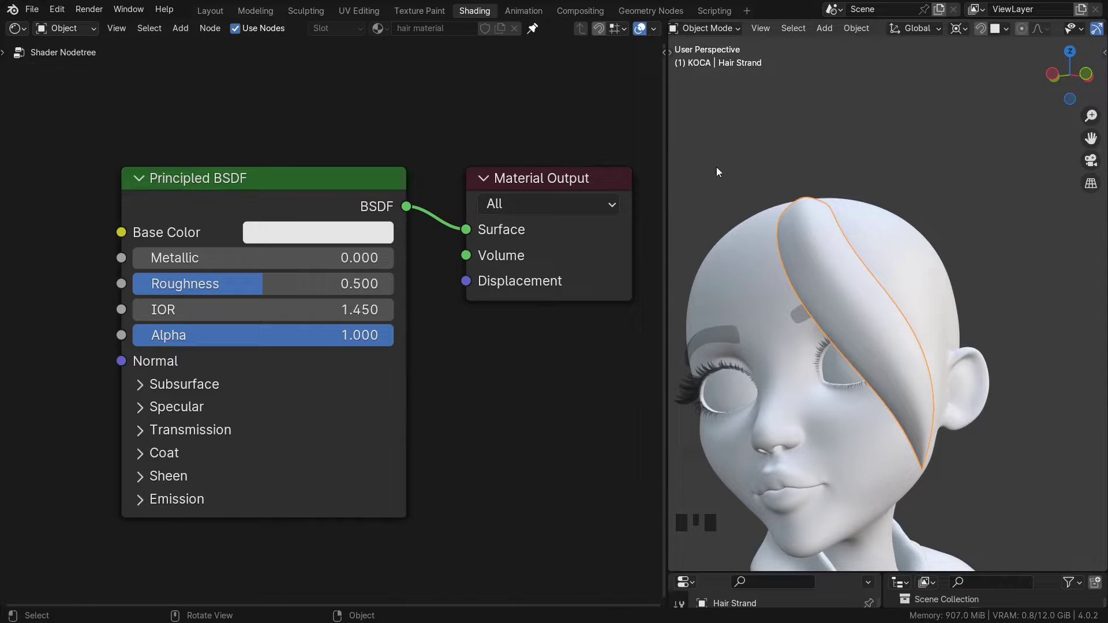
- Assign "hair material" as the strand's hair material and change its Principled BSDF base color to light blue
{"action": "key", "text": "d"}
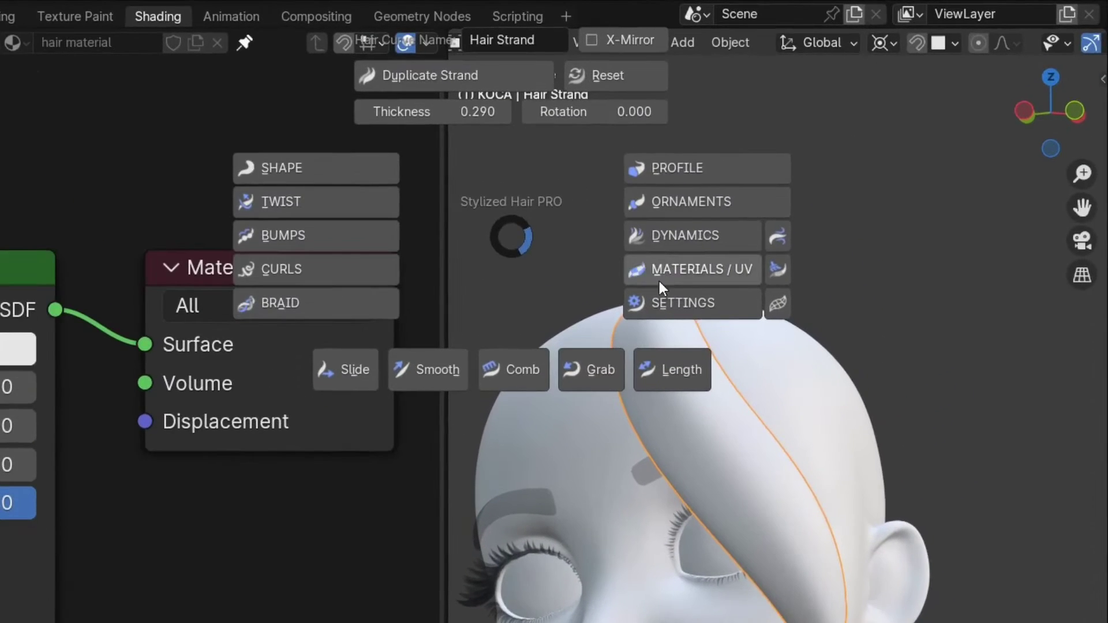
{"action": "left_click", "coordinate": [706, 271]}
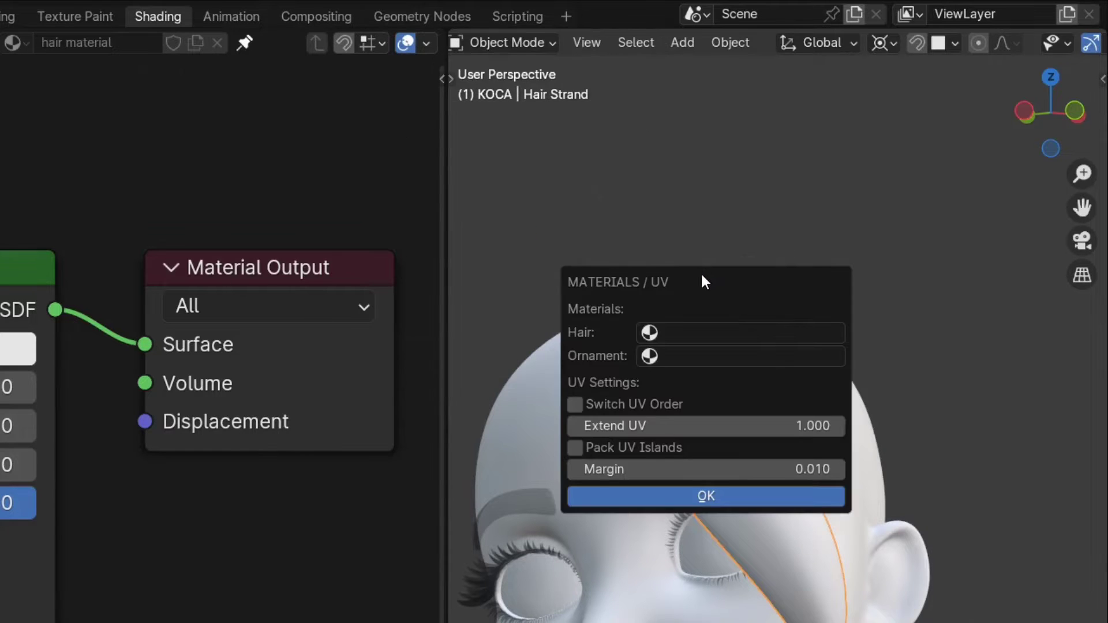
{"action": "left_click_drag", "start_coordinate": [700, 272], "coordinate": [715, 139]}
{"action": "left_click", "coordinate": [716, 203]}
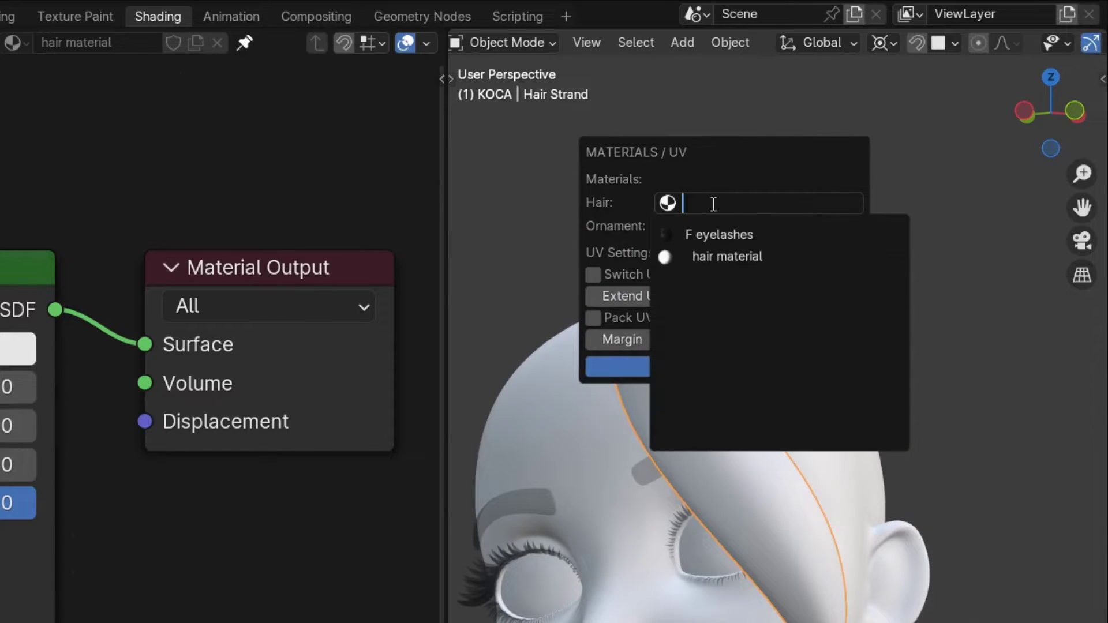
{"action": "left_click", "coordinate": [726, 254]}
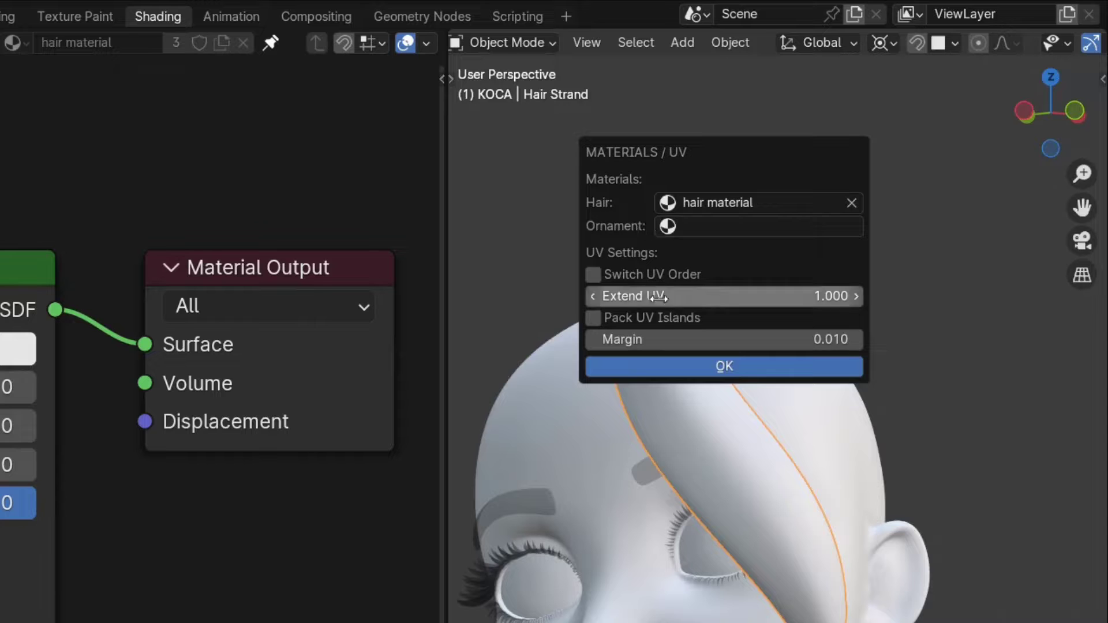
{"action": "left_click", "coordinate": [688, 360]}
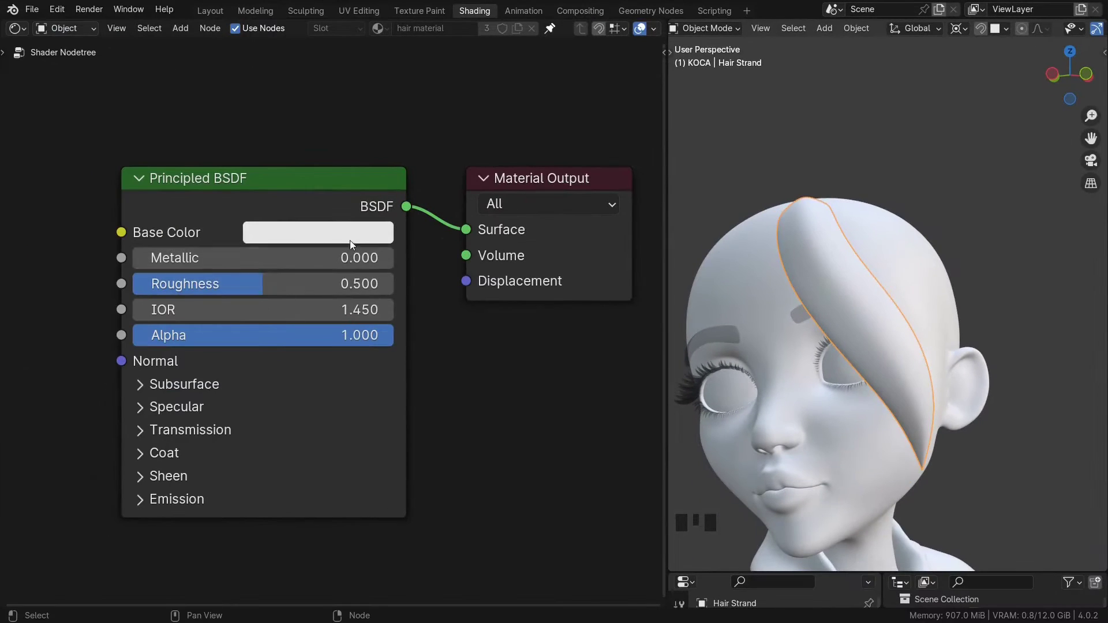
{"action": "left_click", "coordinate": [350, 240]}
{"action": "left_click_drag", "start_coordinate": [341, 355], "coordinate": [394, 300]}
- Add the Stylized Hair PRO - Hair Attributes node group beside the Principled BSDF
{"action": "scroll", "coordinate": [583, 338], "scroll_direction": "down", "scroll_amount": 7}
{"action": "mouse_move", "coordinate": [580, 340]}
{"action": "middle_mouse_down"}
{"action": "mouse_move", "coordinate": [554, 335]}
{"action": "mouse_move", "coordinate": [582, 333]}
{"action": "middle_mouse_up"}
{"action": "key", "text": "shift+a"}
{"action": "type", "text": "st"}
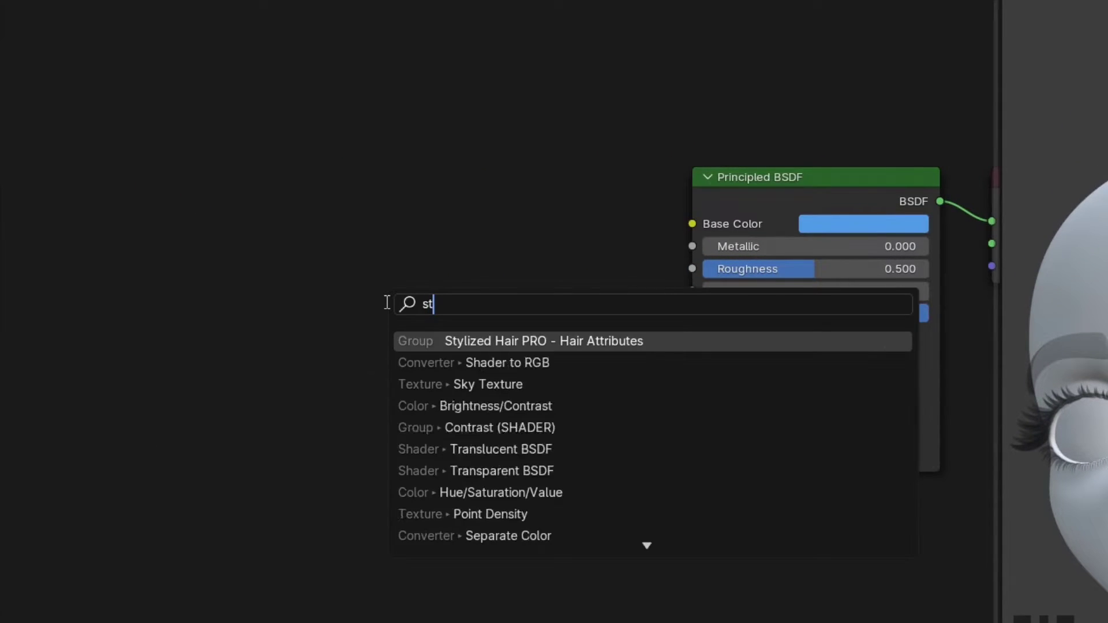
{"action": "type", "text": "y"}
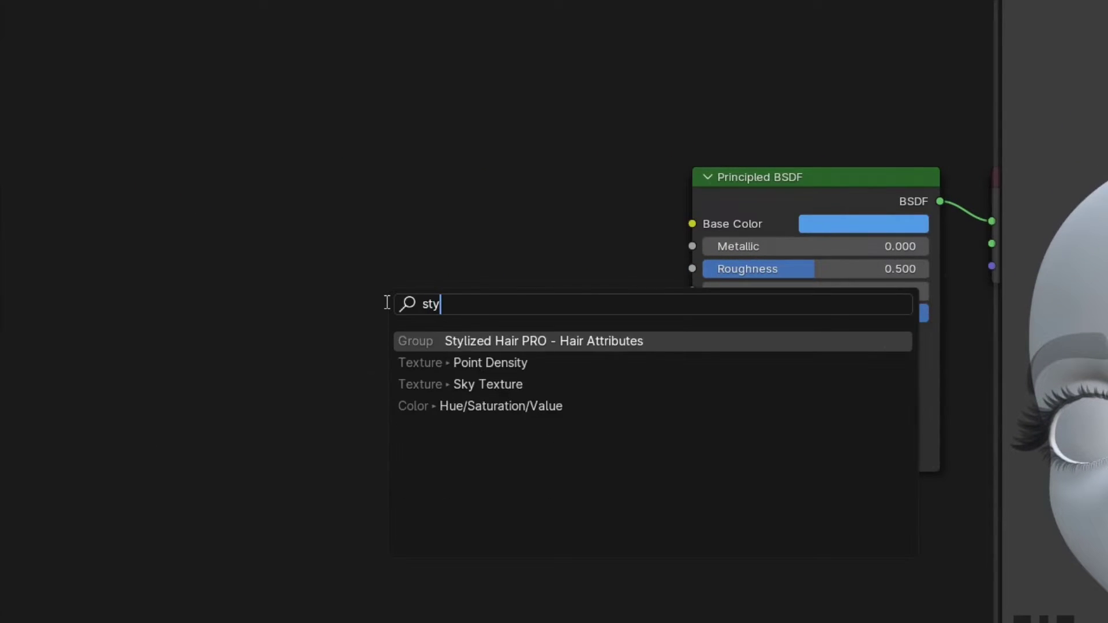
{"action": "left_click", "coordinate": [508, 342]}
{"action": "left_click", "coordinate": [328, 199]}
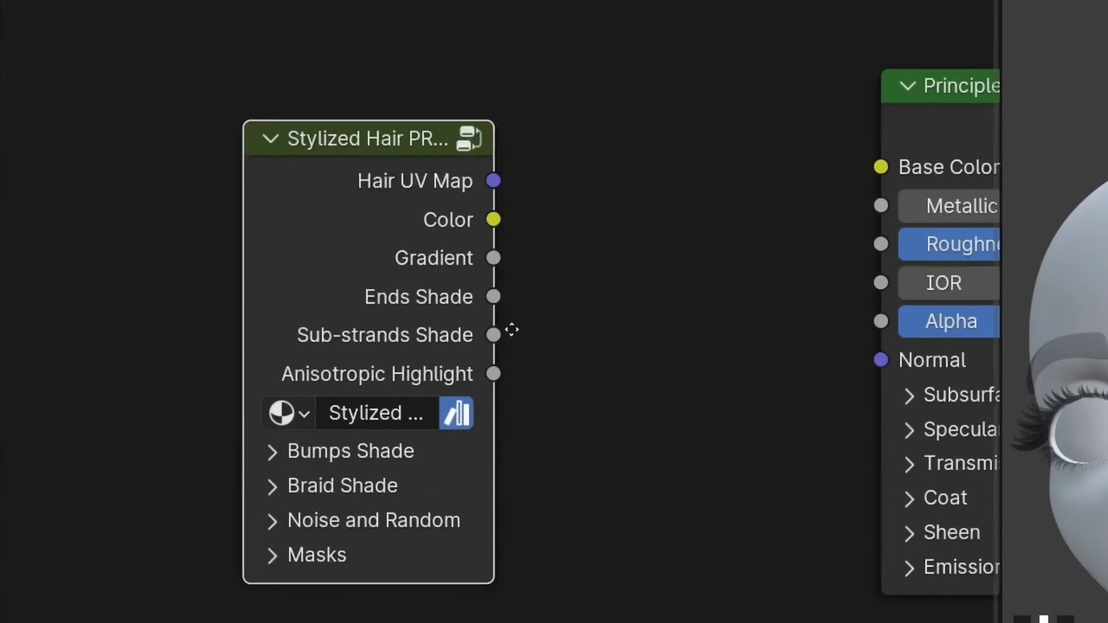
- Resize the Hair Attributes node to a compact width and hide its node group selector
{"action": "left_click_drag", "start_coordinate": [542, 453], "coordinate": [768, 456]}
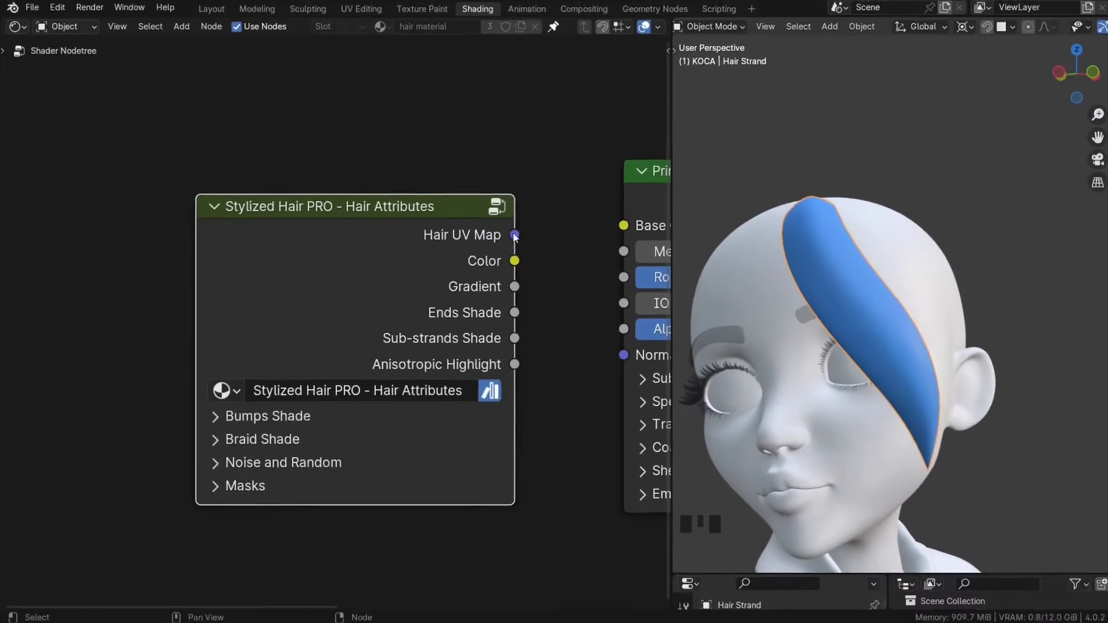
{"action": "left_click_drag", "start_coordinate": [768, 171], "coordinate": [610, 171]}
{"action": "left_click_drag", "start_coordinate": [408, 216], "coordinate": [406, 216]}
{"action": "left_click", "coordinate": [302, 245]}
{"action": "key", "text": "shift+h"}
{"action": "left_click_drag", "start_coordinate": [300, 240], "coordinate": [309, 246]}
{"action": "scroll", "coordinate": [523, 267], "scroll_direction": "down", "scroll_amount": 1}
{"action": "middle_click_drag", "start_coordinate": [506, 268], "coordinate": [510, 203]}
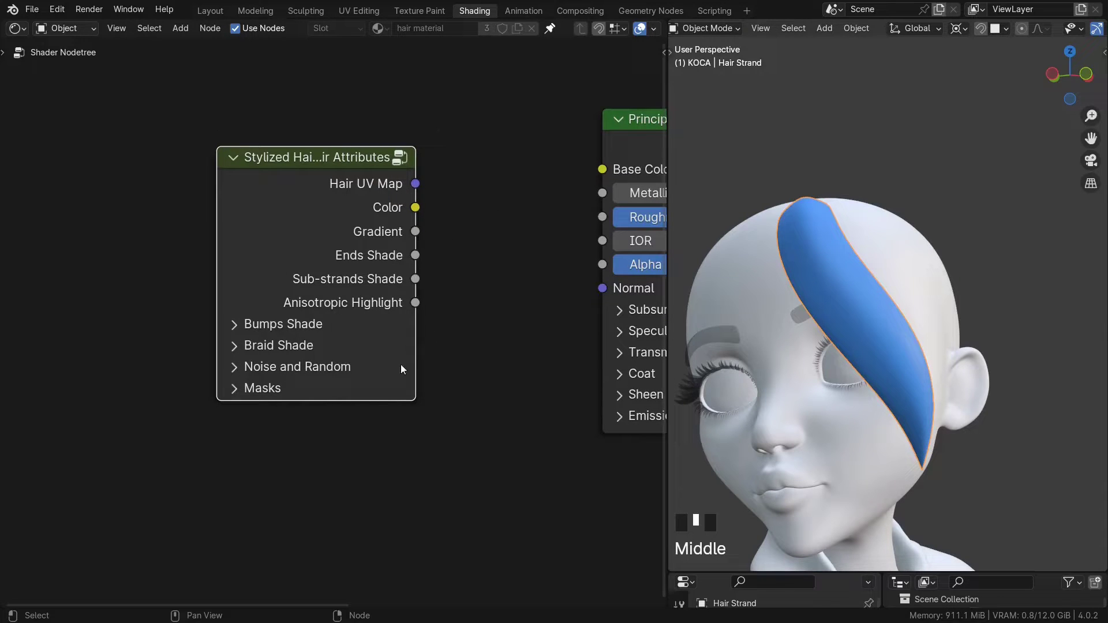
{"action": "middle_click_drag", "start_coordinate": [491, 331], "coordinate": [442, 386]}
{"action": "scroll", "coordinate": [428, 381], "scroll_direction": "up", "scroll_amount": 2}
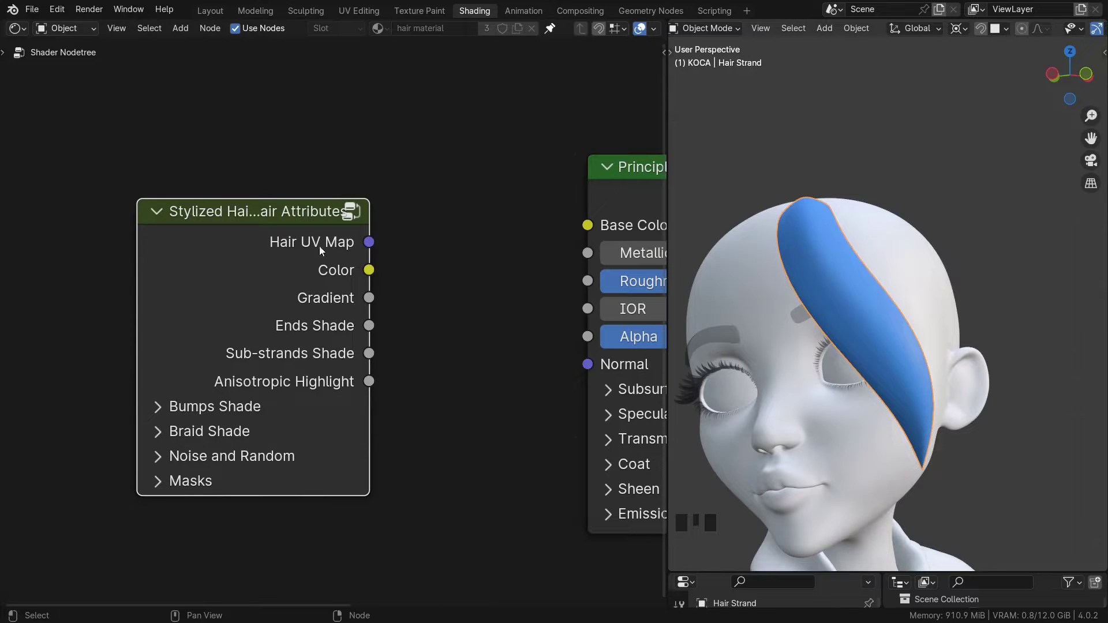
- Preview the Hair UV Map output on the hair strand and cut its preview link
{"action": "left_click", "coordinate": [298, 246], "text": "ctrl+shift"}
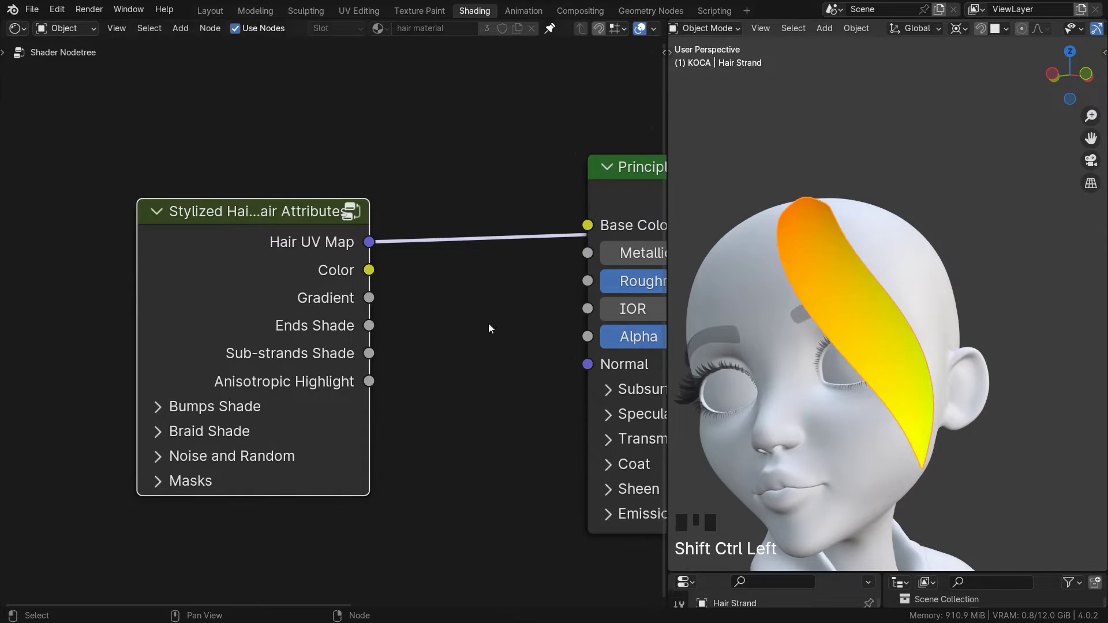
{"action": "right_click_drag", "start_coordinate": [480, 306], "coordinate": [485, 231], "text": "ctrl"}
- Add a Voronoi Texture node, preview its Color output on the strand, and move the Hair Attributes node aside
{"action": "middle_click_drag", "start_coordinate": [468, 300], "coordinate": [468, 452], "text": "shift"}
{"action": "key", "text": "shift+a"}
{"action": "type", "text": "vor"}
{"action": "key", "text": "Return"}
{"action": "left_click", "coordinate": [341, 86]}
{"action": "left_click", "coordinate": [376, 144], "text": "ctrl+shift"}
{"action": "scroll", "coordinate": [323, 439], "scroll_direction": "down", "scroll_amount": 3}
{"action": "left_click_drag", "start_coordinate": [284, 488], "coordinate": [180, 482]}
- Reshape the strand in Sculpt Mode to check how the Voronoi pattern follows it, and return to Object Mode
{"action": "middle_click_drag", "start_coordinate": [900, 312], "coordinate": [826, 304]}
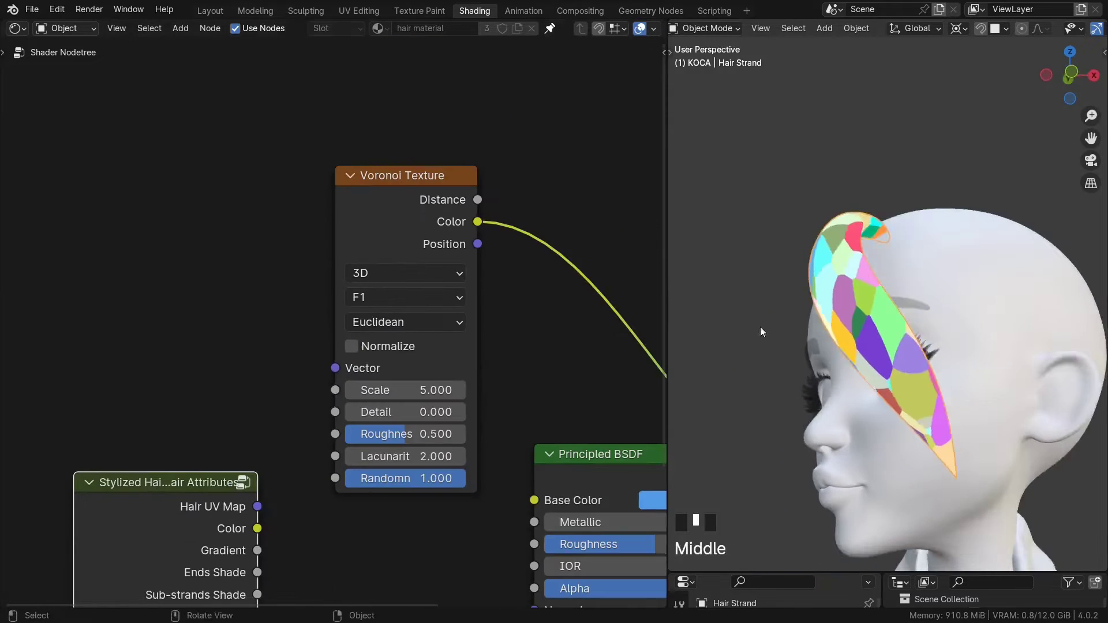
{"action": "key", "text": "Tab"}
{"action": "left_click", "coordinate": [844, 372]}
{"action": "scroll", "coordinate": [866, 312], "scroll_direction": "down", "scroll_amount": 2}
{"action": "mouse_move", "coordinate": [881, 292]}
{"action": "left_mouse_down"}
{"action": "mouse_move", "coordinate": [945, 348]}
{"action": "mouse_move", "coordinate": [859, 324]}
{"action": "left_mouse_up"}
{"action": "key", "text": "Tab"}
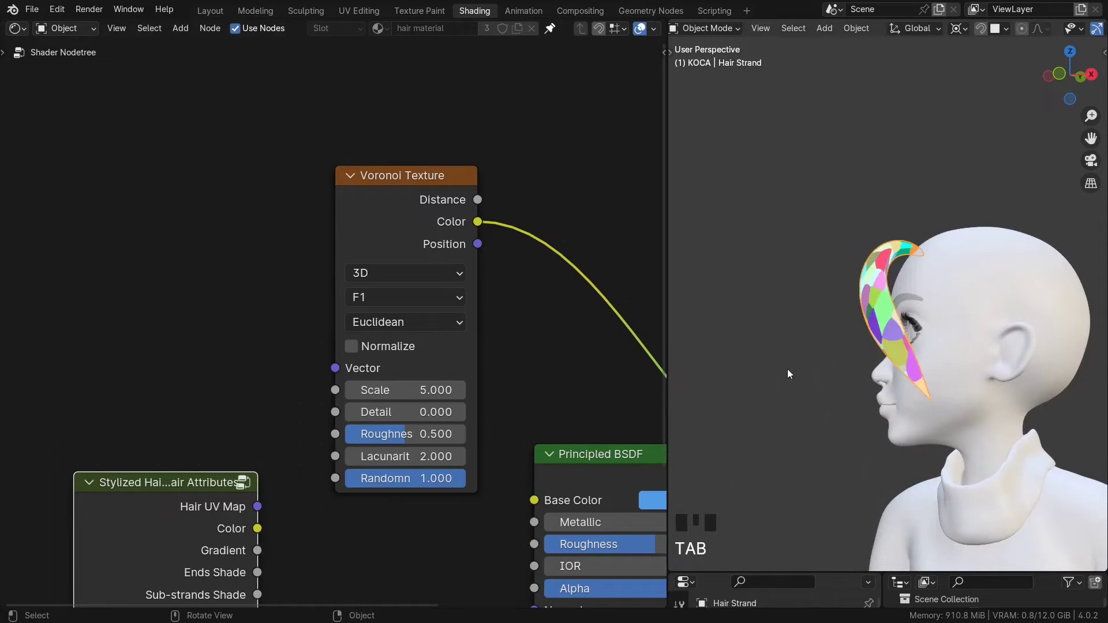
- Connect Hair UV Map to the Voronoi Texture's Vector input and set the texture scale to 8.600
{"action": "left_click_drag", "start_coordinate": [257, 507], "coordinate": [335, 368]}
{"action": "middle_click_drag", "start_coordinate": [847, 370], "coordinate": [855, 353]}
{"action": "left_click_drag", "start_coordinate": [404, 391], "coordinate": [426, 390]}
- Sculpt the hair strand into a longer S-shaped curve down to the jaw and return to Object Mode
{"action": "key", "text": "d"}
{"action": "scroll", "coordinate": [916, 383], "scroll_direction": "up", "scroll_amount": 3}
{"action": "mouse_move", "coordinate": [916, 382]}
{"action": "left_mouse_down"}
{"action": "mouse_move", "coordinate": [712, 321]}
{"action": "mouse_move", "coordinate": [751, 393]}
{"action": "left_mouse_up"}
{"action": "mouse_move", "coordinate": [774, 399]}
{"action": "middle_mouse_down"}
{"action": "mouse_move", "coordinate": [911, 395]}
{"action": "mouse_move", "coordinate": [866, 421]}
{"action": "middle_mouse_up"}
{"action": "left_click_drag", "start_coordinate": [866, 421], "coordinate": [872, 428]}
{"action": "key", "text": "Tab"}
{"action": "mouse_move", "coordinate": [872, 429]}
{"action": "middle_mouse_down"}
{"action": "mouse_move", "coordinate": [996, 380]}
{"action": "mouse_move", "coordinate": [859, 370]}
{"action": "middle_mouse_up"}
- Add a Texture Coordinate node and connect its UV output to the Voronoi Texture's Vector input
{"action": "middle_click_drag", "start_coordinate": [293, 337], "coordinate": [478, 305]}
{"action": "key", "text": "shift+a"}
{"action": "type", "text": "tex c"}
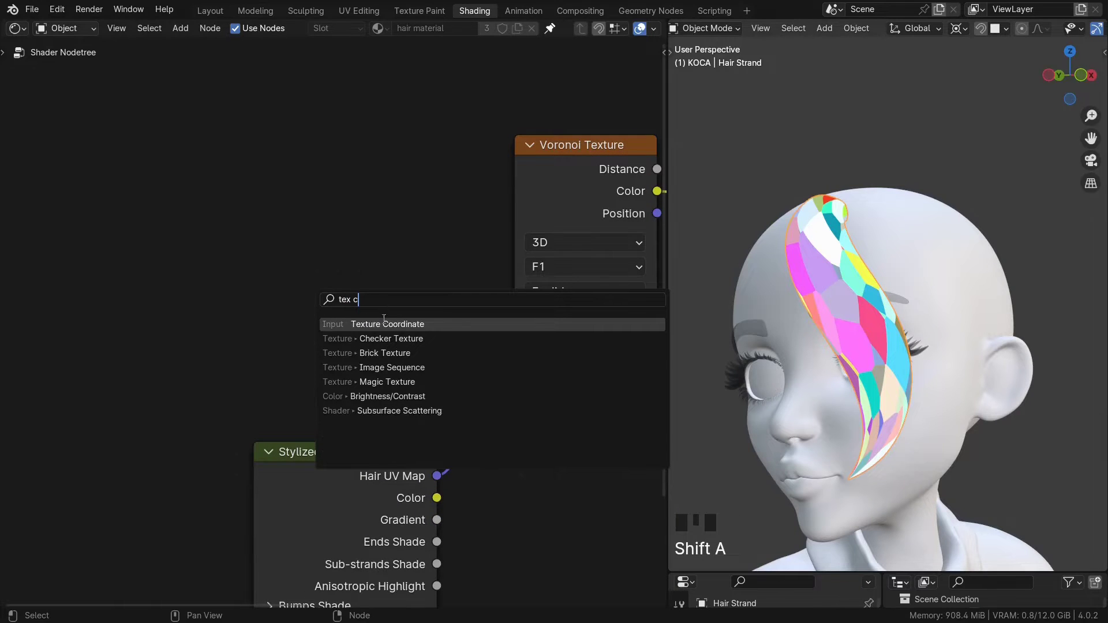
{"action": "key", "text": "Return"}
{"action": "left_click", "coordinate": [266, 182]}
{"action": "left_click_drag", "start_coordinate": [409, 259], "coordinate": [508, 337]}
- Add a UV Map node and connect its UV output to the Voronoi Texture's Vector input
{"action": "middle_click_drag", "start_coordinate": [449, 253], "coordinate": [446, 335]}
{"action": "key", "text": "shift+a"}
{"action": "type", "text": "uv"}
{"action": "left_click", "coordinate": [433, 246]}
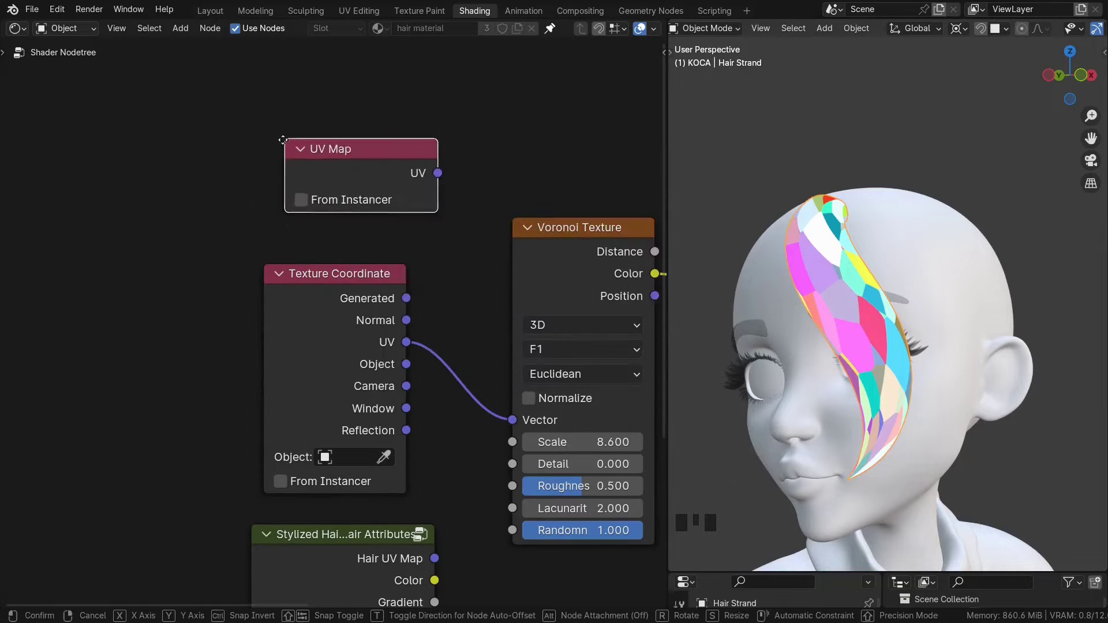
{"action": "left_click", "coordinate": [390, 257]}
{"action": "left_click_drag", "start_coordinate": [409, 187], "coordinate": [512, 421]}
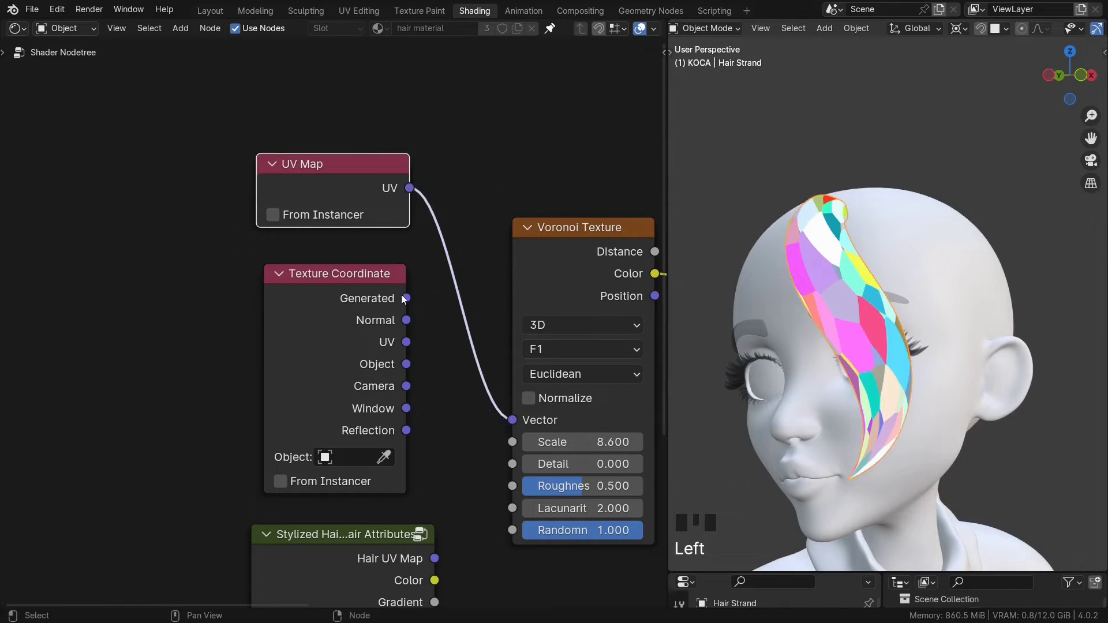
- Feed the Voronoi Vector input from the Texture Coordinate UV output and then from Hair UV Map
{"action": "left_click_drag", "start_coordinate": [407, 342], "coordinate": [512, 420]}
{"action": "left_click_drag", "start_coordinate": [435, 559], "coordinate": [512, 420]}
- Connect the Hair Attributes Color output to Base Color and the BSDF output to the Material Output's Surface
{"action": "middle_click_drag", "start_coordinate": [448, 404], "coordinate": [354, 337]}
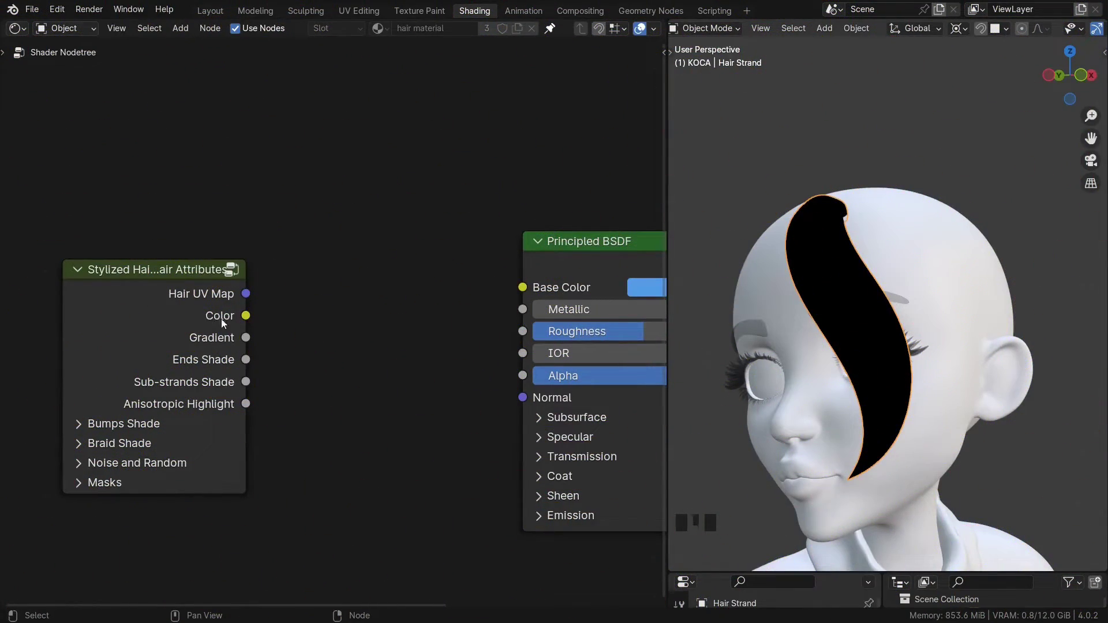
{"action": "left_click_drag", "start_coordinate": [246, 316], "coordinate": [523, 287]}
{"action": "middle_click_drag", "start_coordinate": [573, 344], "coordinate": [310, 345]}
{"action": "left_click_drag", "start_coordinate": [504, 266], "coordinate": [555, 286]}
- Move the Hair Attributes node close to the Principled BSDF
{"action": "middle_click_drag", "start_coordinate": [294, 281], "coordinate": [459, 294]}
{"action": "left_click_drag", "start_coordinate": [99, 305], "coordinate": [315, 277]}
{"action": "middle_click_drag", "start_coordinate": [589, 209], "coordinate": [465, 202]}
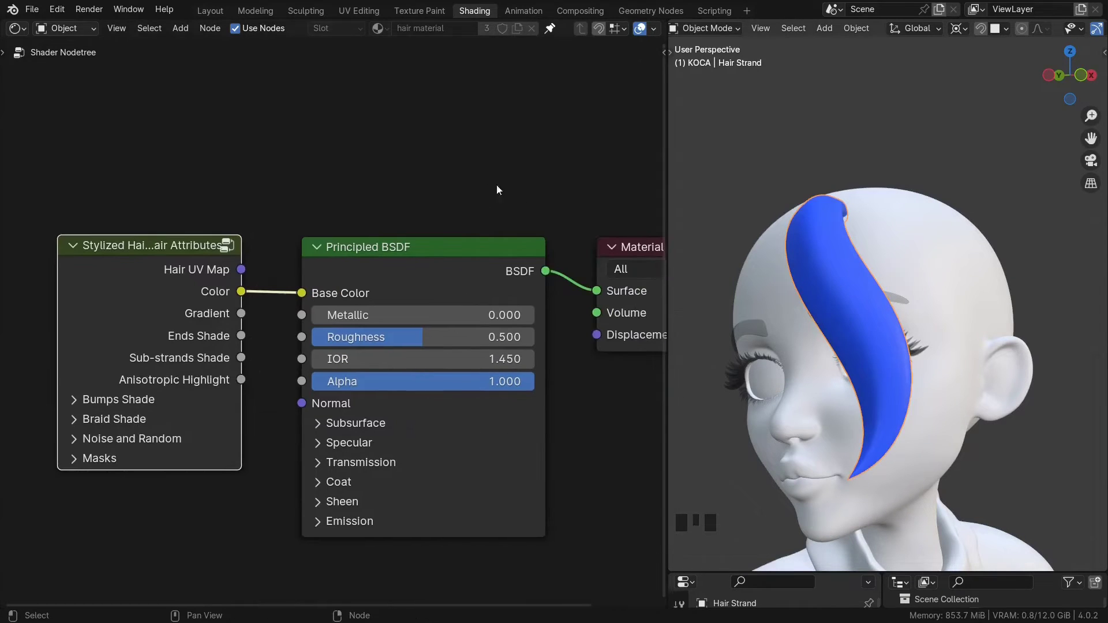
- Widen the 3D viewport and show the strand's Shade Settings under Materials / UV in the Stylized Hair PRO sidebar
{"action": "left_click_drag", "start_coordinate": [661, 174], "coordinate": [595, 178]}
{"action": "key", "text": "n"}
{"action": "left_click", "coordinate": [949, 155]}
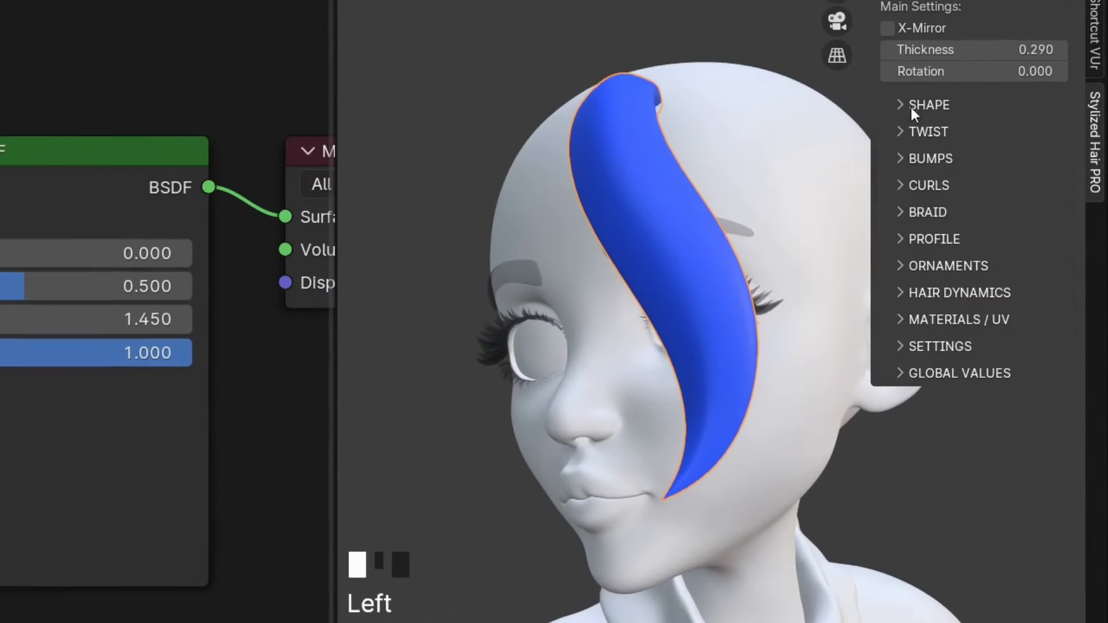
{"action": "left_click", "coordinate": [927, 334]}
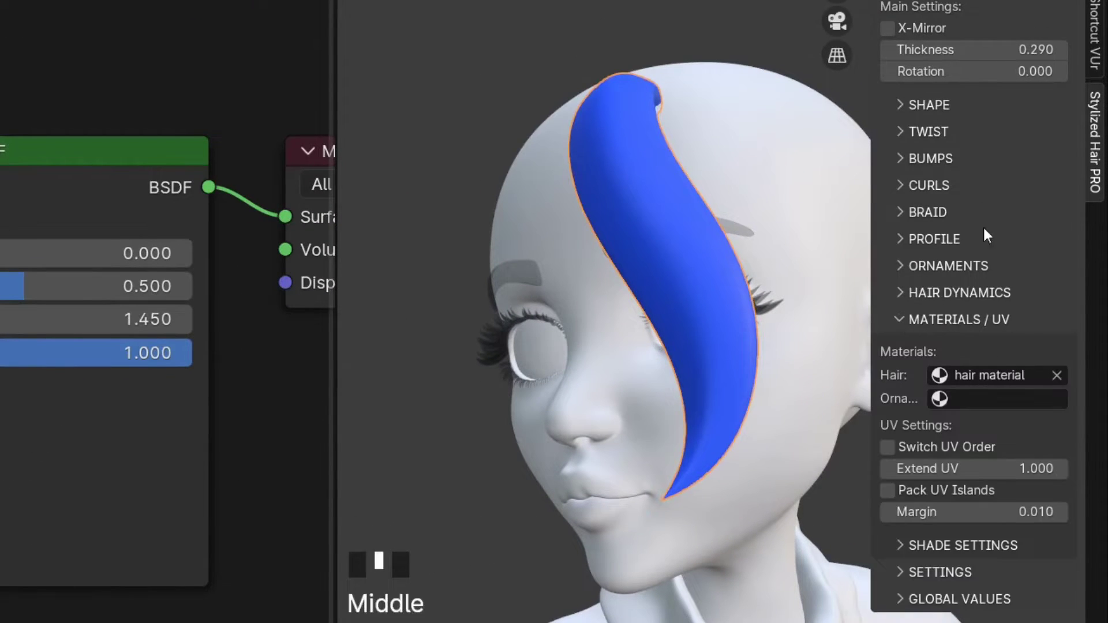
{"action": "left_click", "coordinate": [903, 545]}
{"action": "scroll", "coordinate": [975, 289], "scroll_direction": "down", "scroll_amount": 10}
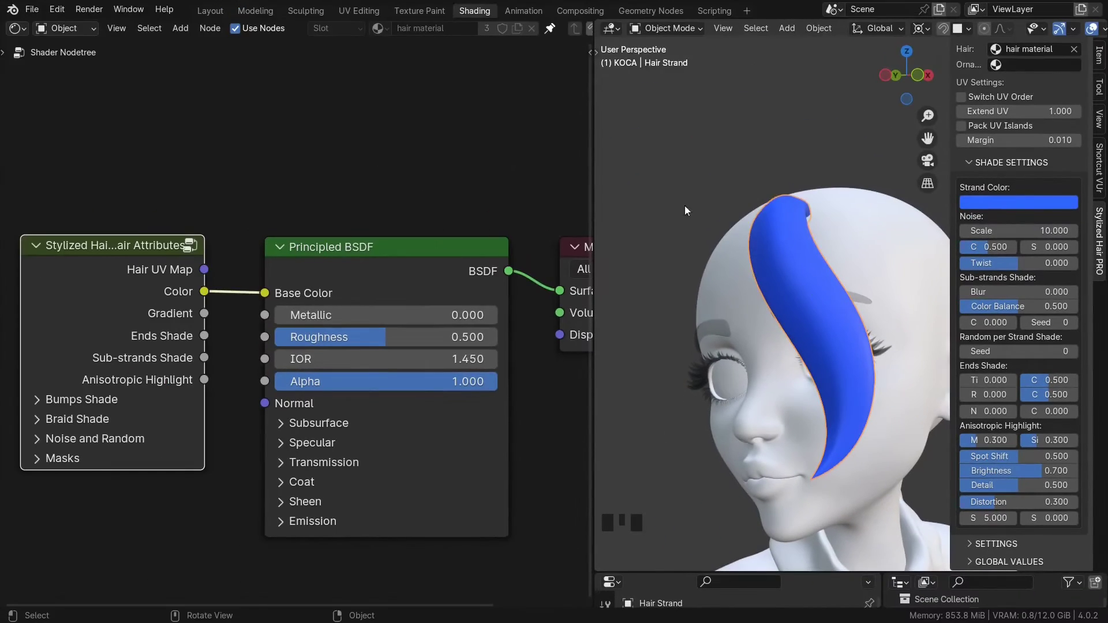
- Open the strand's shade settings through the Stylized Hair PRO pie and try a different strand color
{"action": "key", "text": "d"}
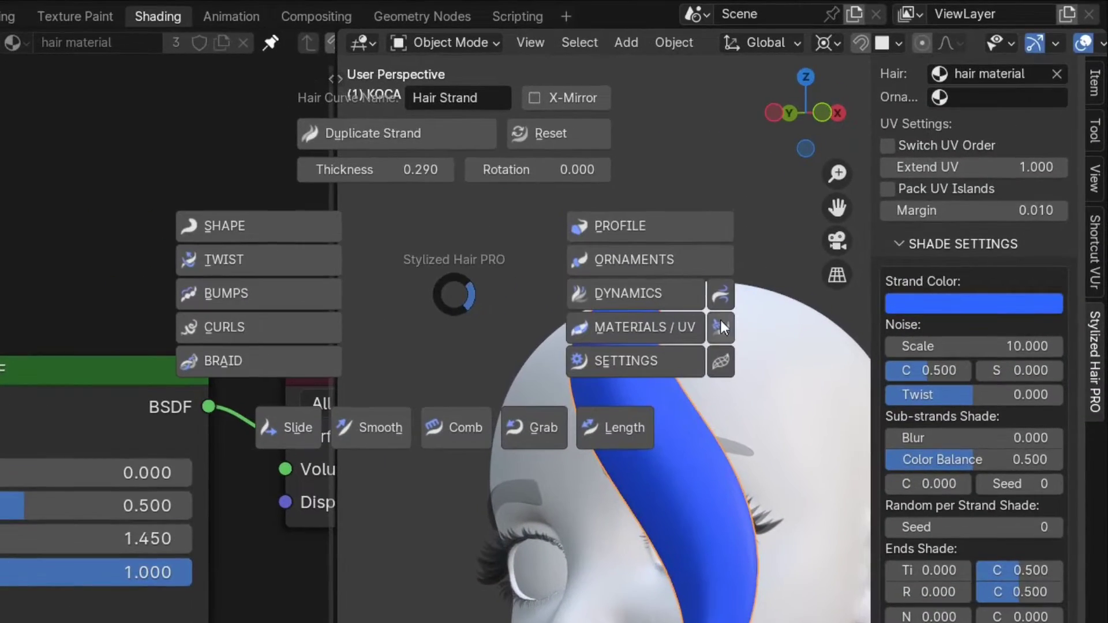
{"action": "left_click", "coordinate": [721, 328]}
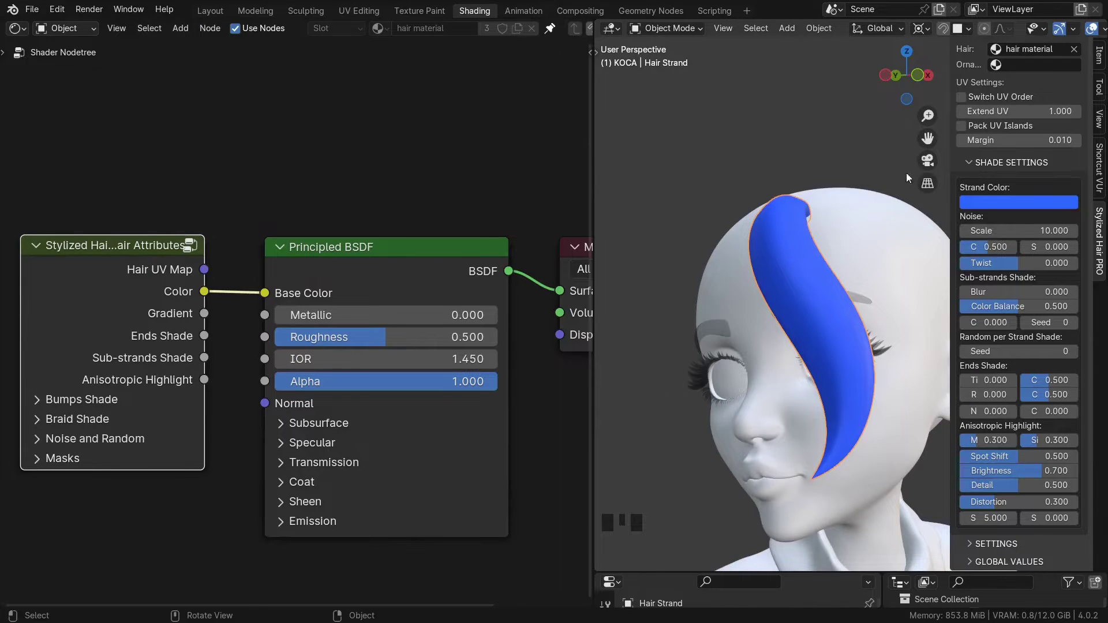
{"action": "left_click", "coordinate": [984, 197]}
{"action": "left_click_drag", "start_coordinate": [963, 292], "coordinate": [982, 275]}
{"action": "right_click", "coordinate": [982, 275]}
- Cut the link between Color and Base Color and set the Principled BSDF base color to pale pink
{"action": "middle_click_drag", "start_coordinate": [387, 250], "coordinate": [331, 209]}
{"action": "right_click_drag", "start_coordinate": [182, 232], "coordinate": [186, 278], "text": "ctrl"}
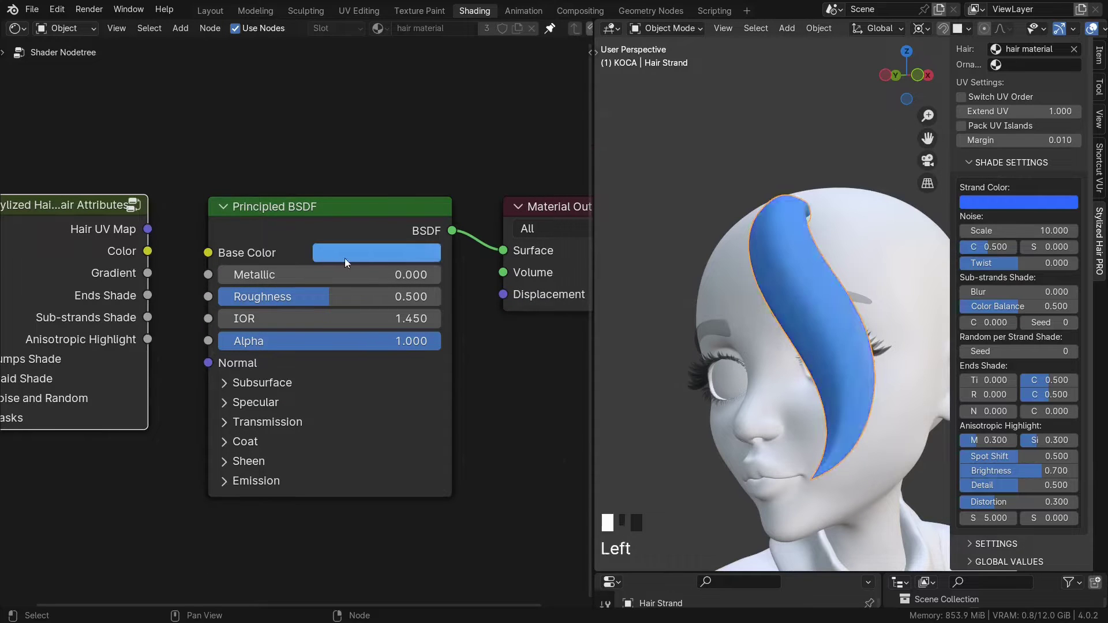
{"action": "left_click", "coordinate": [344, 254]}
{"action": "left_click_drag", "start_coordinate": [363, 374], "coordinate": [428, 366]}
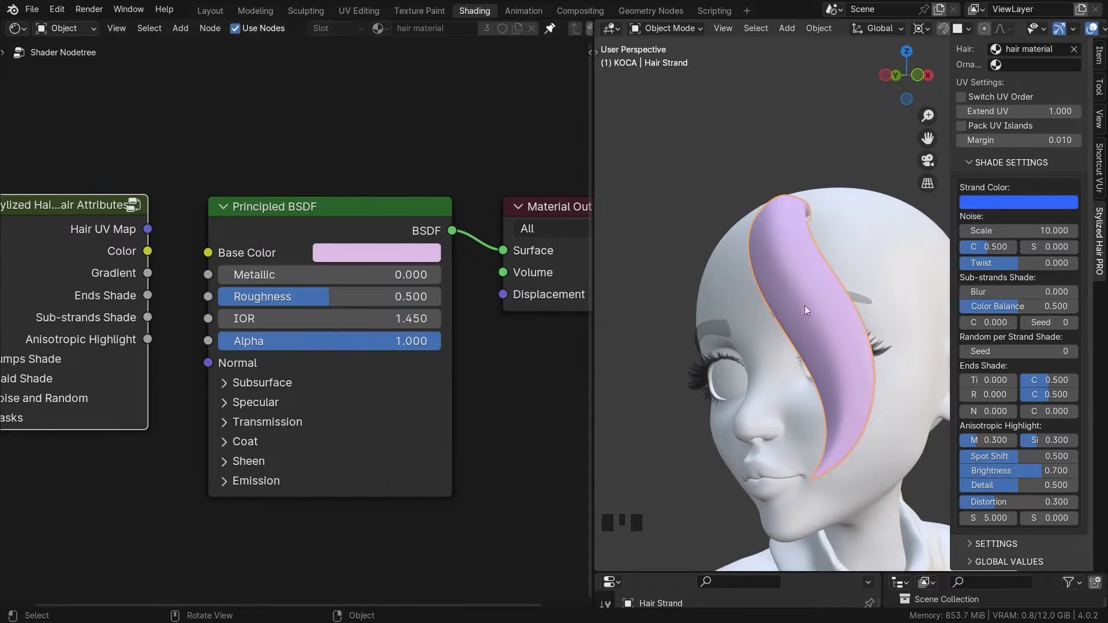
- Duplicate the hair strand, place the copy beside the original on the forehead, and return to Object Mode
{"action": "key", "text": "d"}
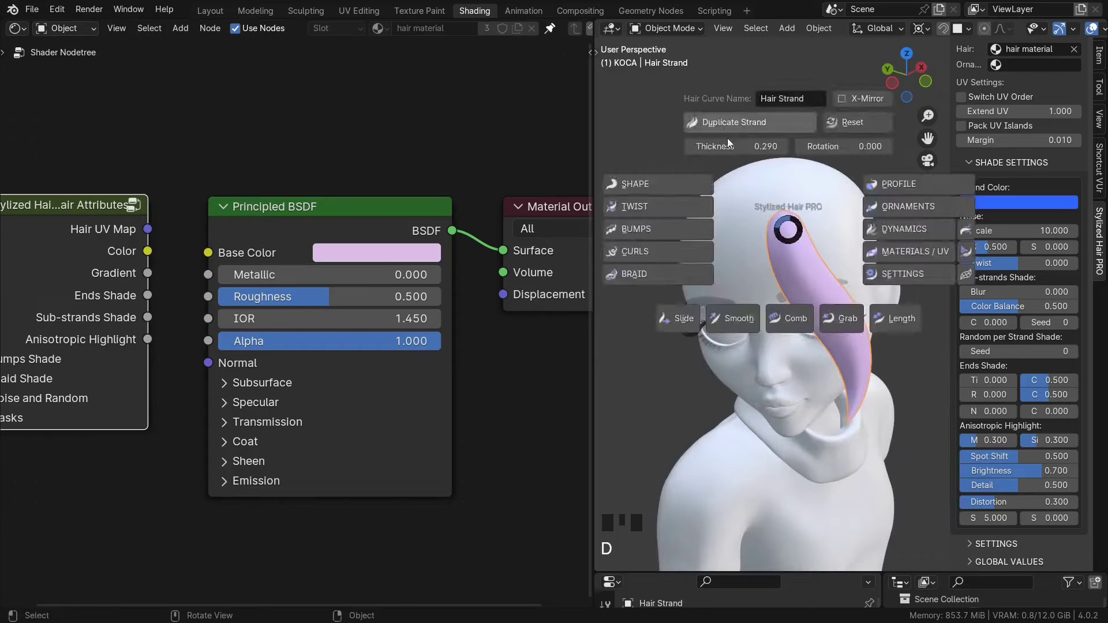
{"action": "left_click", "coordinate": [729, 123]}
{"action": "middle_click_drag", "start_coordinate": [776, 261], "coordinate": [763, 245]}
{"action": "middle_click_drag", "start_coordinate": [763, 245], "coordinate": [750, 229]}
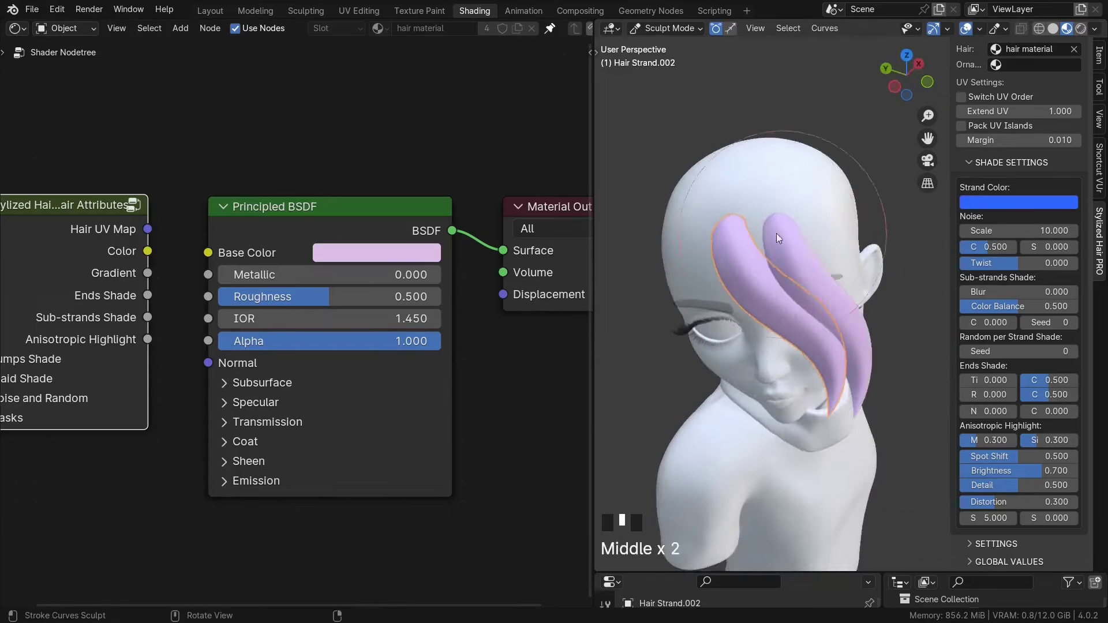
{"action": "left_click_drag", "start_coordinate": [750, 229], "coordinate": [709, 226]}
{"action": "key", "text": "Tab"}
- Change the Principled BSDF base color to salmon for both strands
{"action": "middle_click_drag", "start_coordinate": [381, 309], "coordinate": [365, 280]}
{"action": "left_click", "coordinate": [330, 220]}
{"action": "left_click_drag", "start_coordinate": [439, 471], "coordinate": [404, 471]}
{"action": "left_click_drag", "start_coordinate": [428, 313], "coordinate": [383, 375]}
- Reconnect the Hair Attributes Color output to the Principled BSDF's Base Color
{"action": "middle_click_drag", "start_coordinate": [248, 164], "coordinate": [340, 157]}
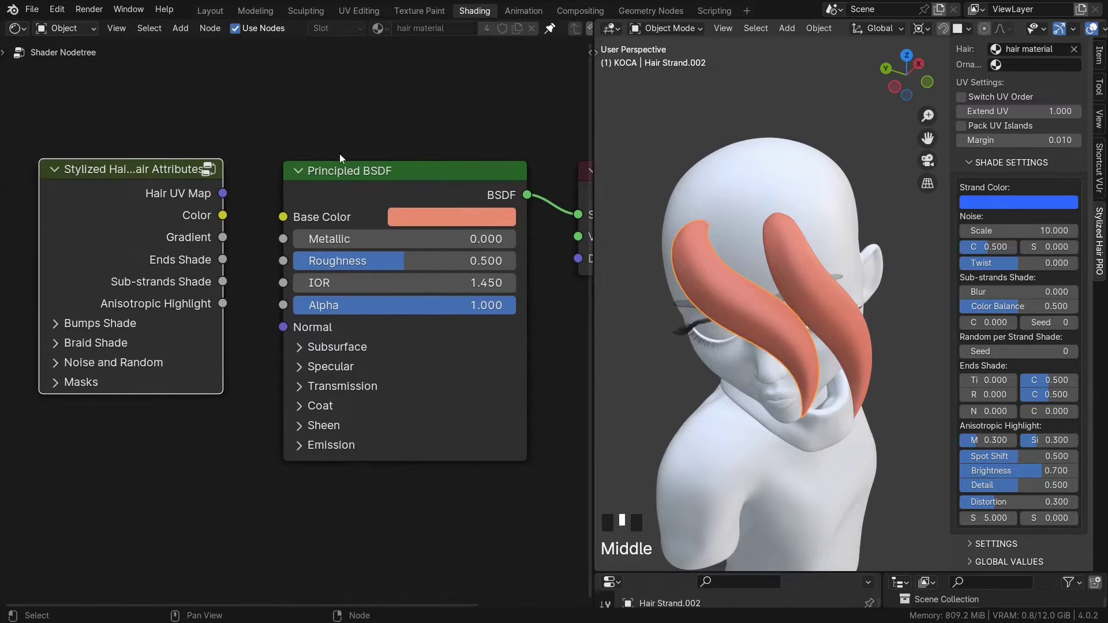
{"action": "left_click_drag", "start_coordinate": [224, 216], "coordinate": [282, 217]}
{"action": "middle_click_drag", "start_coordinate": [366, 232], "coordinate": [217, 230]}
- Set the duplicated strand's Strand Color to light blue with hue 0.601 and saturation 0.925
{"action": "left_click", "coordinate": [695, 289]}
{"action": "left_click", "coordinate": [984, 203]}
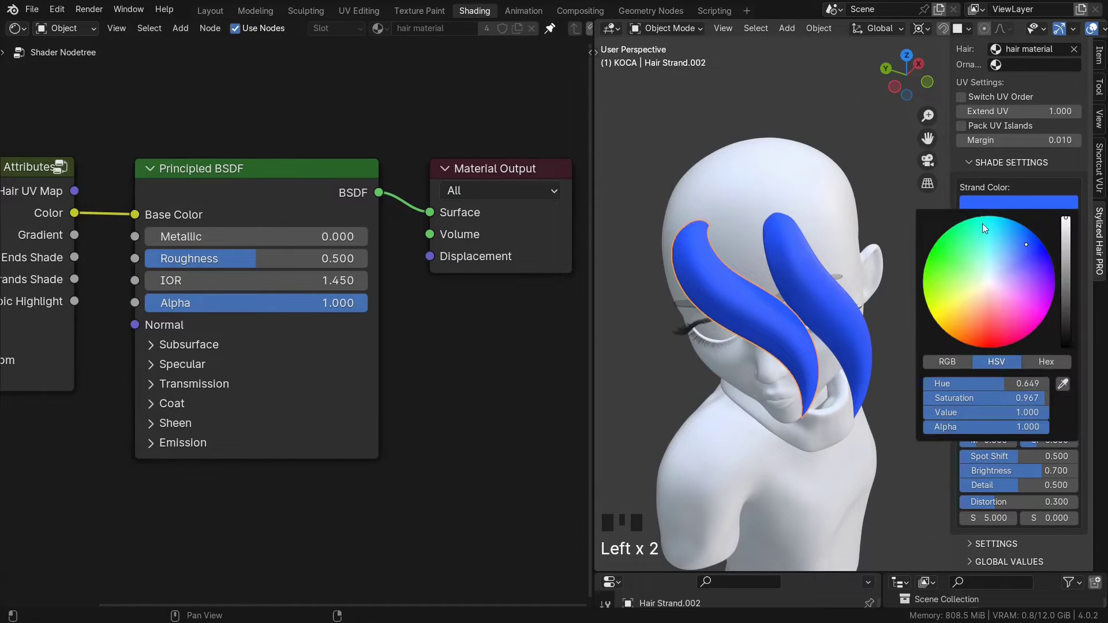
{"action": "left_click_drag", "start_coordinate": [1022, 250], "coordinate": [1011, 257]}
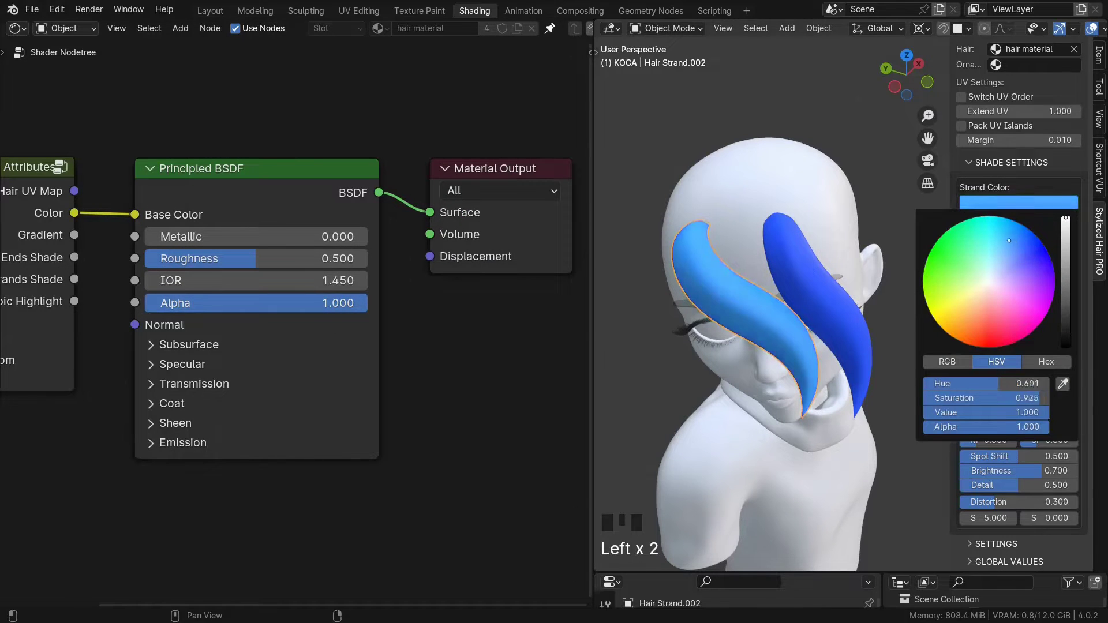
- Set the original strand's Strand Color to violet-blue with hue 0.671 and saturation 0.968
{"action": "left_click", "coordinate": [820, 262]}
{"action": "left_click", "coordinate": [1010, 205]}
{"action": "left_click_drag", "start_coordinate": [1029, 250], "coordinate": [1038, 259]}
{"action": "middle_click_drag", "start_coordinate": [795, 254], "coordinate": [773, 237]}
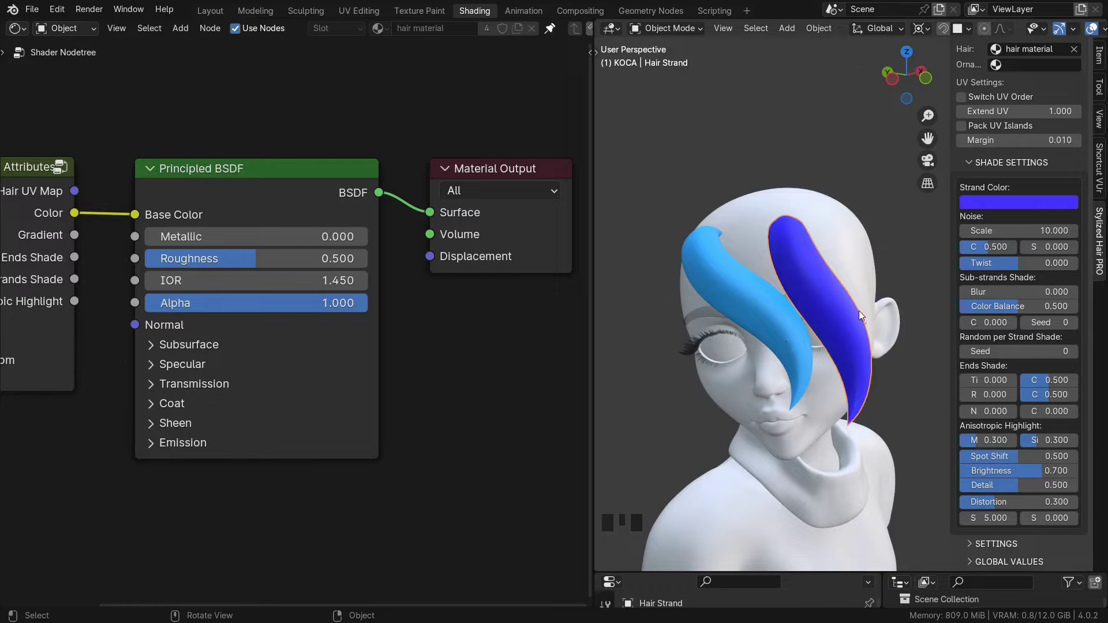
- Make the light blue duplicated strand white by setting its Strand Color saturation to 0.000
{"action": "middle_click_drag", "start_coordinate": [831, 328], "coordinate": [854, 341]}
{"action": "scroll", "coordinate": [853, 324], "scroll_direction": "up", "scroll_amount": 3}
{"action": "scroll", "coordinate": [761, 300], "scroll_direction": "down", "scroll_amount": 1}
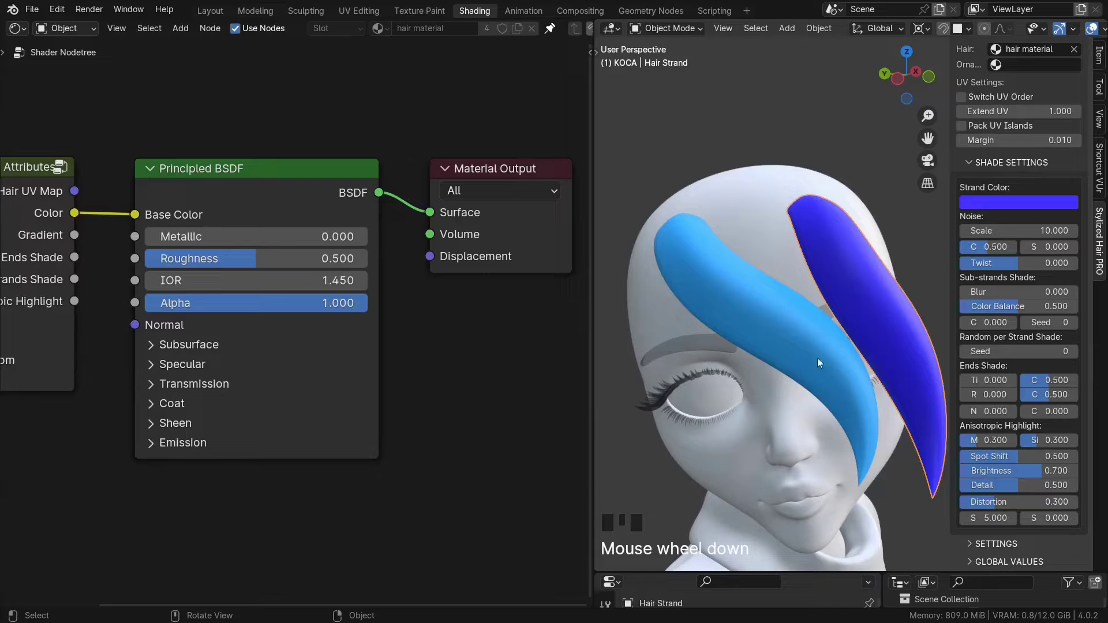
{"action": "left_click", "coordinate": [689, 278]}
{"action": "left_click", "coordinate": [1014, 206]}
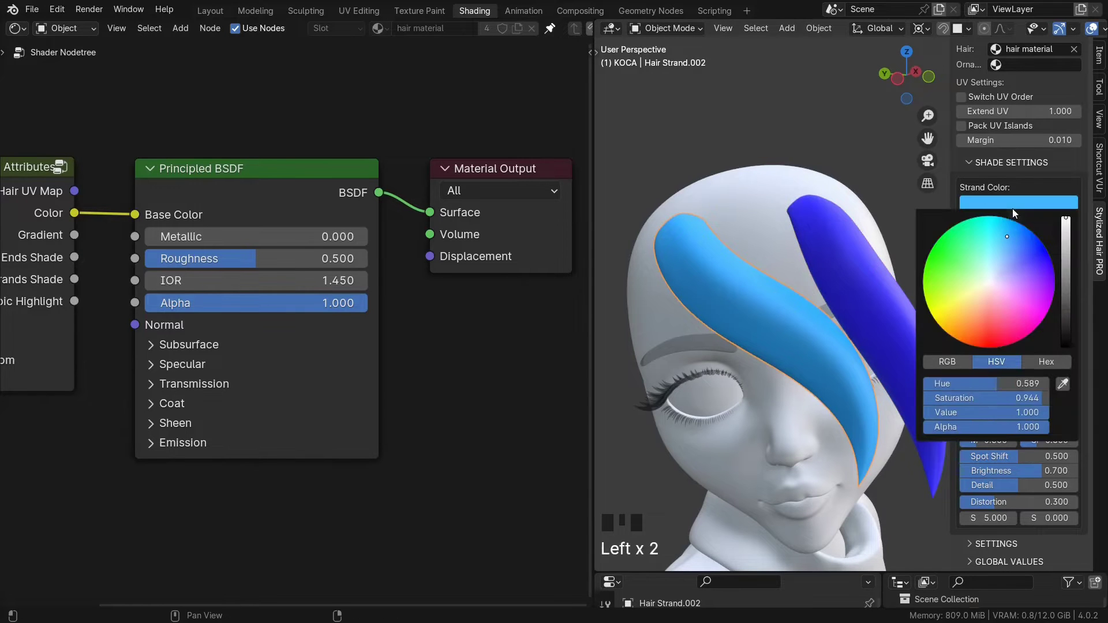
{"action": "left_click_drag", "start_coordinate": [1005, 398], "coordinate": [929, 399]}
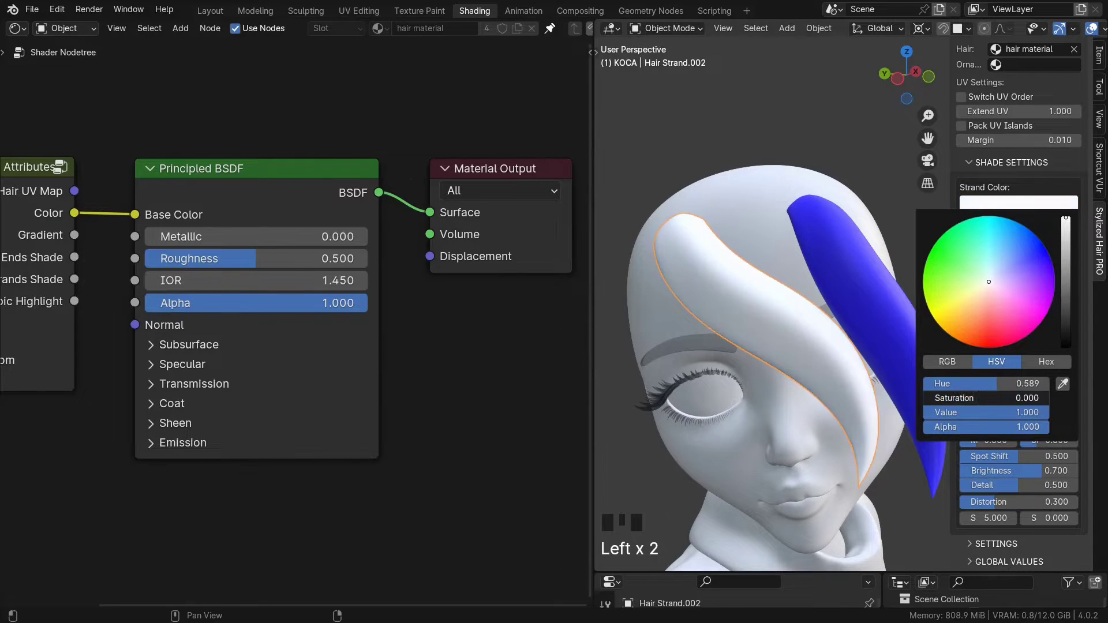
- Darken the original strand's Strand Color to black, then select the white strand
{"action": "left_click", "coordinate": [854, 275]}
{"action": "left_click", "coordinate": [1004, 206]}
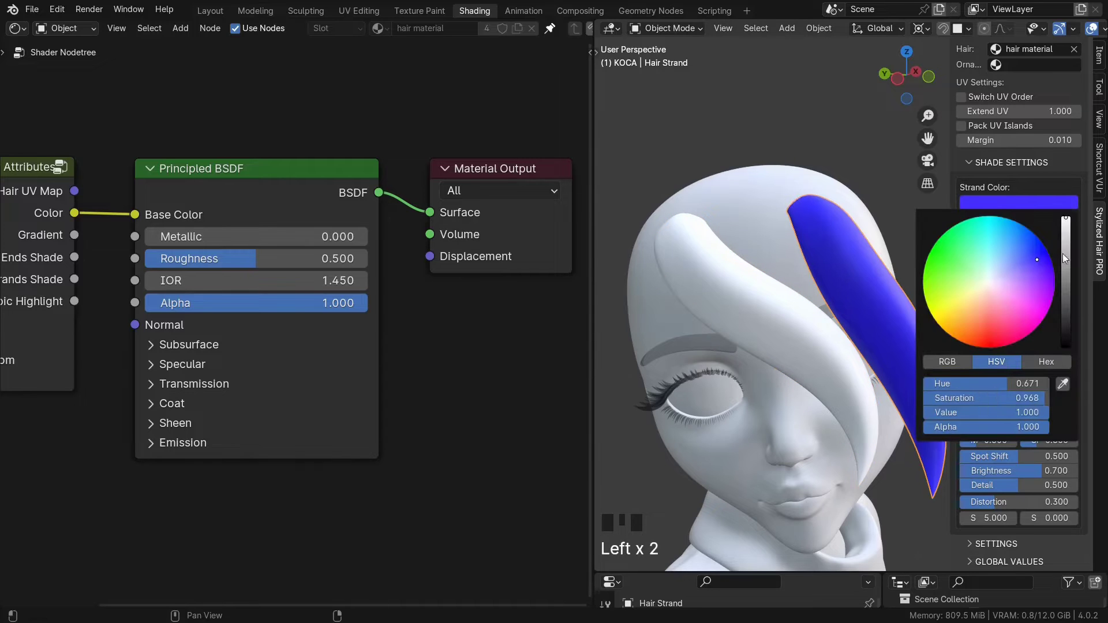
{"action": "left_click_drag", "start_coordinate": [1067, 259], "coordinate": [1067, 347]}
{"action": "left_click", "coordinate": [794, 326]}
{"action": "middle_click_drag", "start_coordinate": [797, 330], "coordinate": [759, 324]}
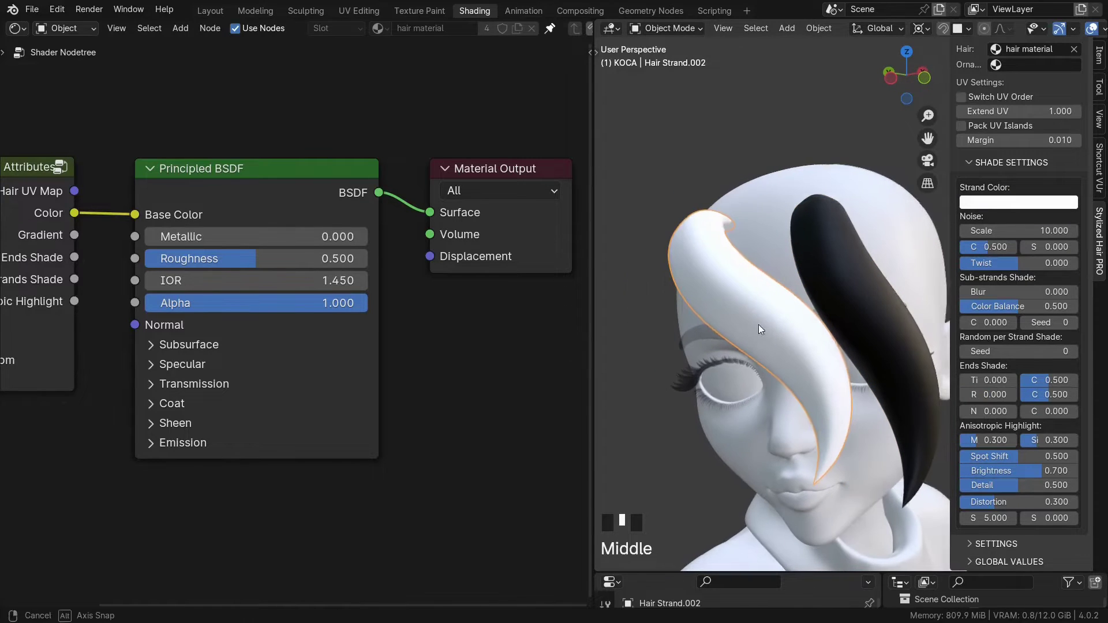
- Make room beside the Stylized Hair Attributes node and add a Mix Color node above the link to the Principled BSDF
{"action": "scroll", "coordinate": [289, 302], "scroll_direction": "down", "scroll_amount": 6}
{"action": "middle_click_drag", "start_coordinate": [291, 302], "coordinate": [552, 327]}
{"action": "left_click_drag", "start_coordinate": [353, 275], "coordinate": [261, 306]}
{"action": "scroll", "coordinate": [295, 322], "scroll_direction": "up", "scroll_amount": 5}
{"action": "middle_click_drag", "start_coordinate": [343, 154], "coordinate": [265, 211]}
{"action": "key", "text": "shift+a"}
{"action": "type", "text": "mix col"}
{"action": "key", "text": "Return"}
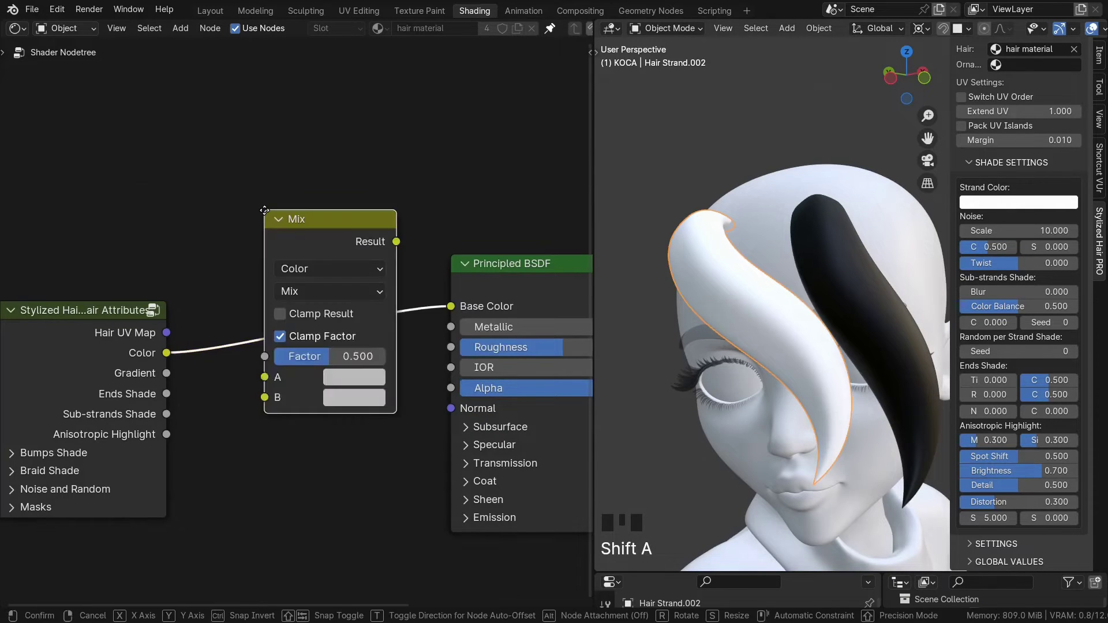
{"action": "left_click", "coordinate": [254, 98]}
- Connect the Hair Attributes Color output to the Mix node's Factor and the Mix Result to the Principled BSDF's Base Color
{"action": "middle_click_drag", "start_coordinate": [351, 292], "coordinate": [358, 356]}
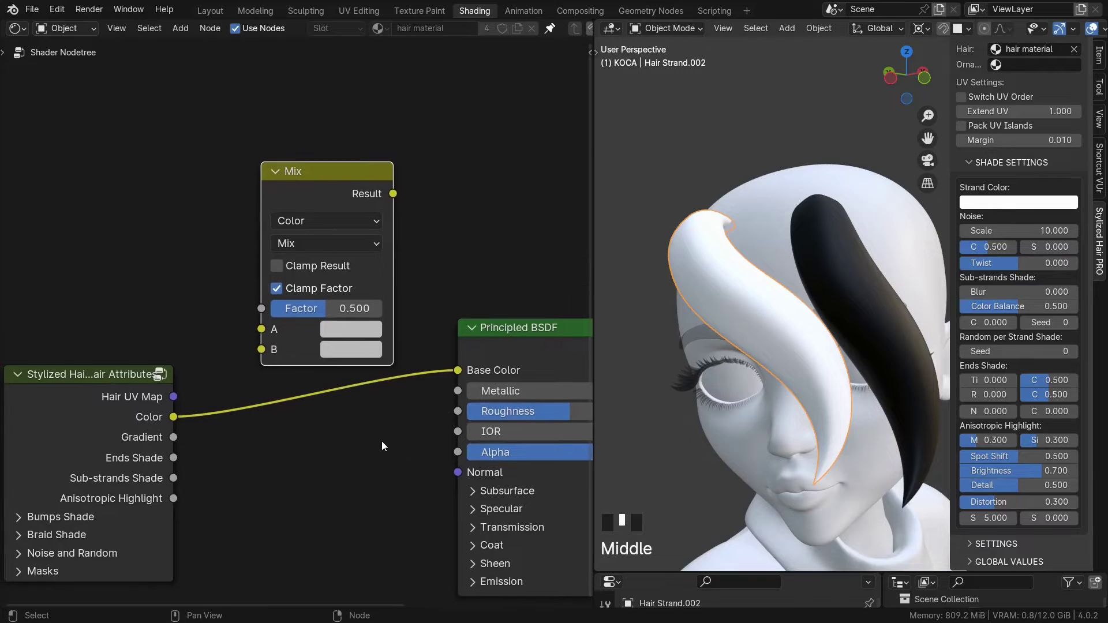
{"action": "left_click_drag", "start_coordinate": [173, 417], "coordinate": [262, 312]}
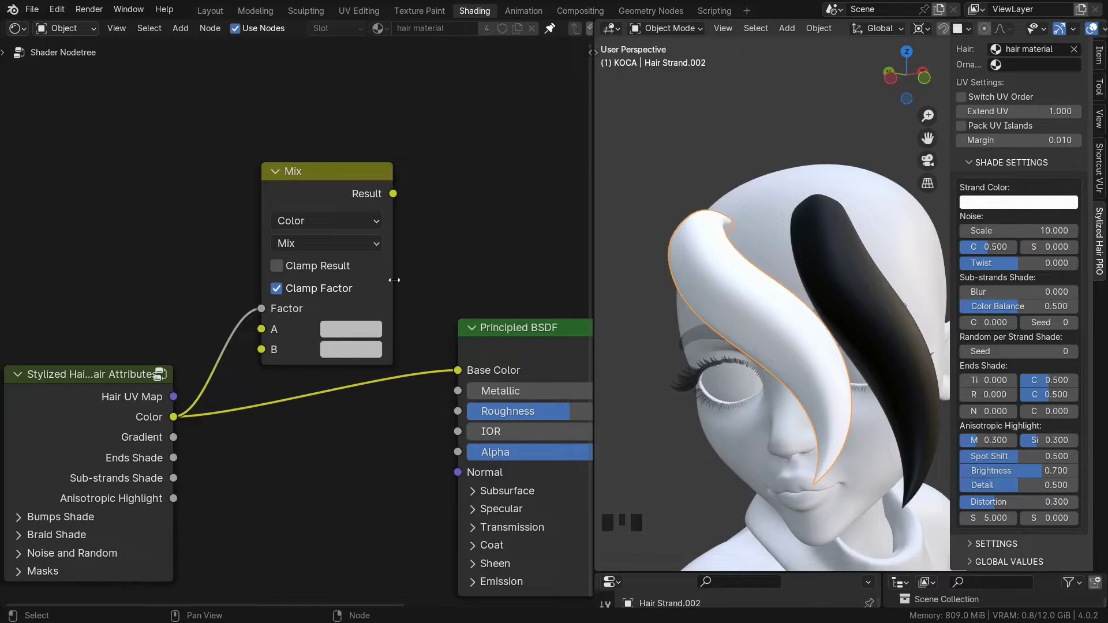
{"action": "left_click_drag", "start_coordinate": [394, 194], "coordinate": [457, 370]}
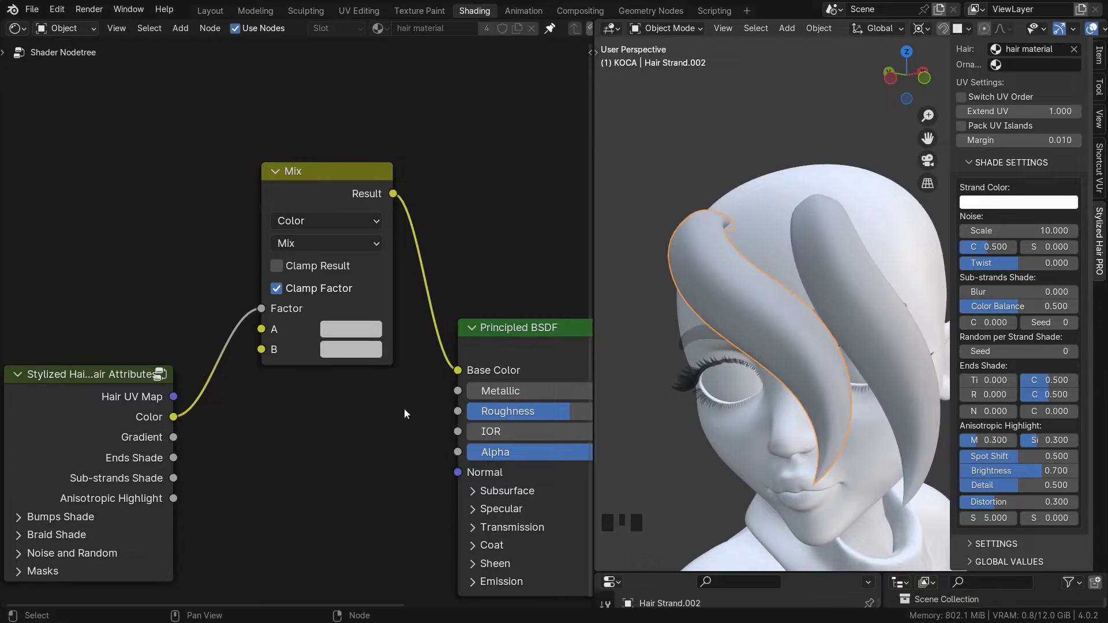
- Duplicate hair strands twice, place the copies beside the existing ones on the head, and finish in Object Mode
{"action": "middle_click_drag", "start_coordinate": [721, 323], "coordinate": [810, 340]}
{"action": "left_click", "coordinate": [808, 333]}
{"action": "key", "text": "d"}
{"action": "left_click", "coordinate": [755, 173]}
{"action": "mouse_move", "coordinate": [801, 271]}
{"action": "left_mouse_down"}
{"action": "mouse_move", "coordinate": [746, 213]}
{"action": "mouse_move", "coordinate": [829, 227]}
{"action": "left_mouse_up"}
{"action": "key", "text": "d"}
{"action": "left_click", "coordinate": [706, 118]}
{"action": "key", "text": "Tab"}
{"action": "left_click", "coordinate": [701, 255]}
- Set the Mix node's A color to purple with hue 0.724 and saturation 0.725, and its B color to bright green
{"action": "left_click", "coordinate": [351, 330]}
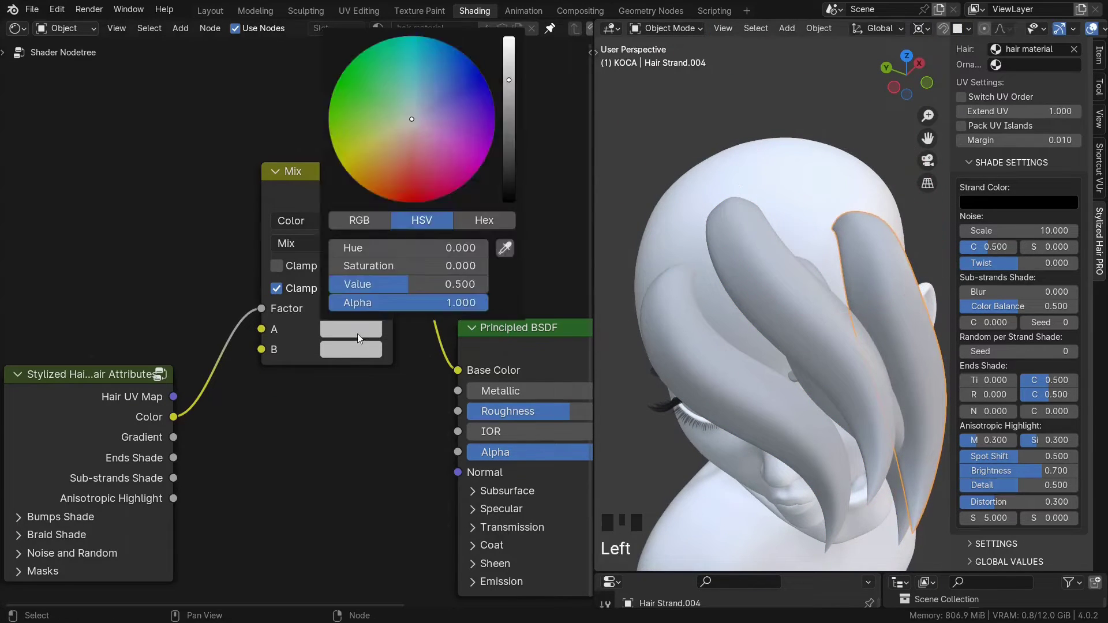
{"action": "left_click", "coordinate": [400, 116]}
{"action": "mouse_move", "coordinate": [400, 116]}
{"action": "left_mouse_down"}
{"action": "mouse_move", "coordinate": [449, 116]}
{"action": "mouse_move", "coordinate": [385, 102]}
{"action": "left_mouse_up"}
{"action": "left_click", "coordinate": [351, 351]}
{"action": "left_click", "coordinate": [407, 140]}
{"action": "left_click_drag", "start_coordinate": [508, 101], "coordinate": [509, 57]}
{"action": "left_click_drag", "start_coordinate": [385, 103], "coordinate": [366, 110]}
{"action": "middle_click_drag", "start_coordinate": [763, 425], "coordinate": [853, 326]}
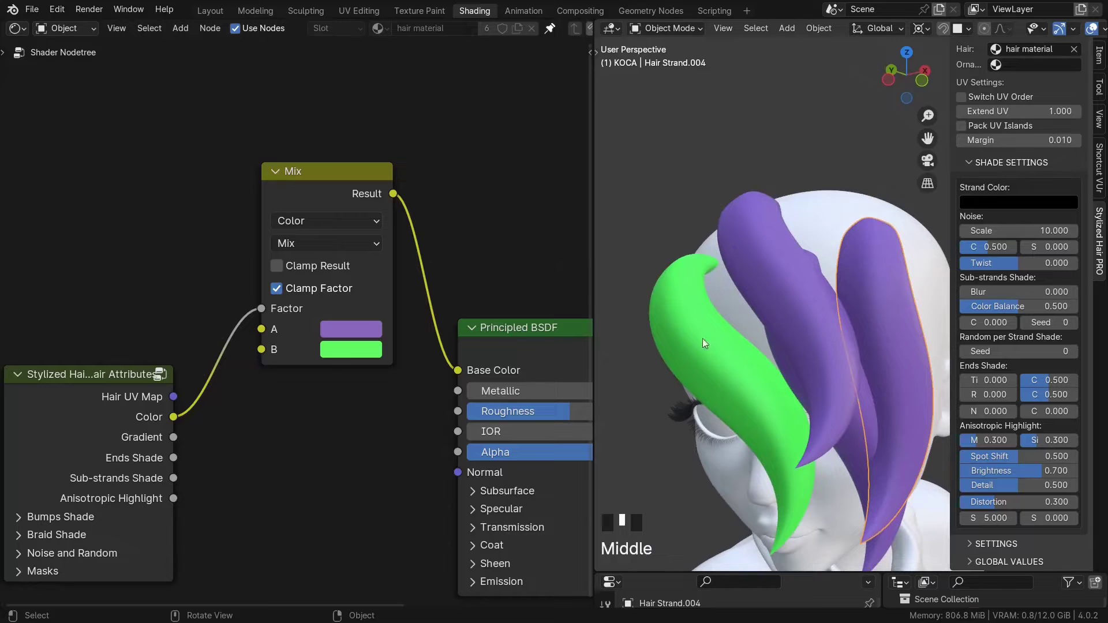
{"action": "left_click", "coordinate": [353, 329]}
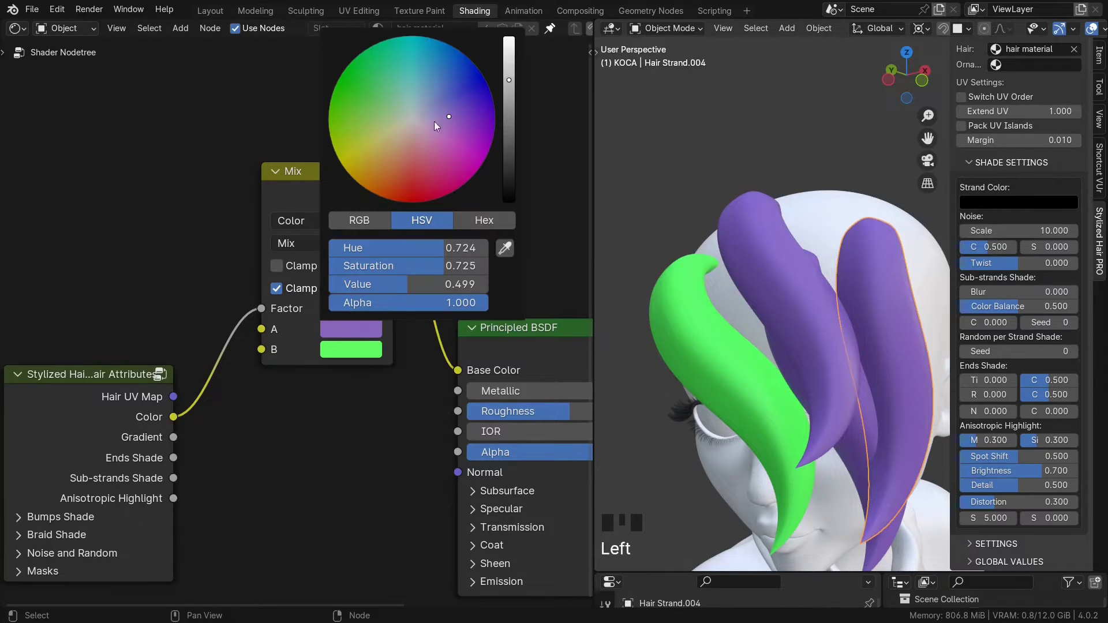
{"action": "middle_click_drag", "start_coordinate": [762, 340], "coordinate": [791, 351]}
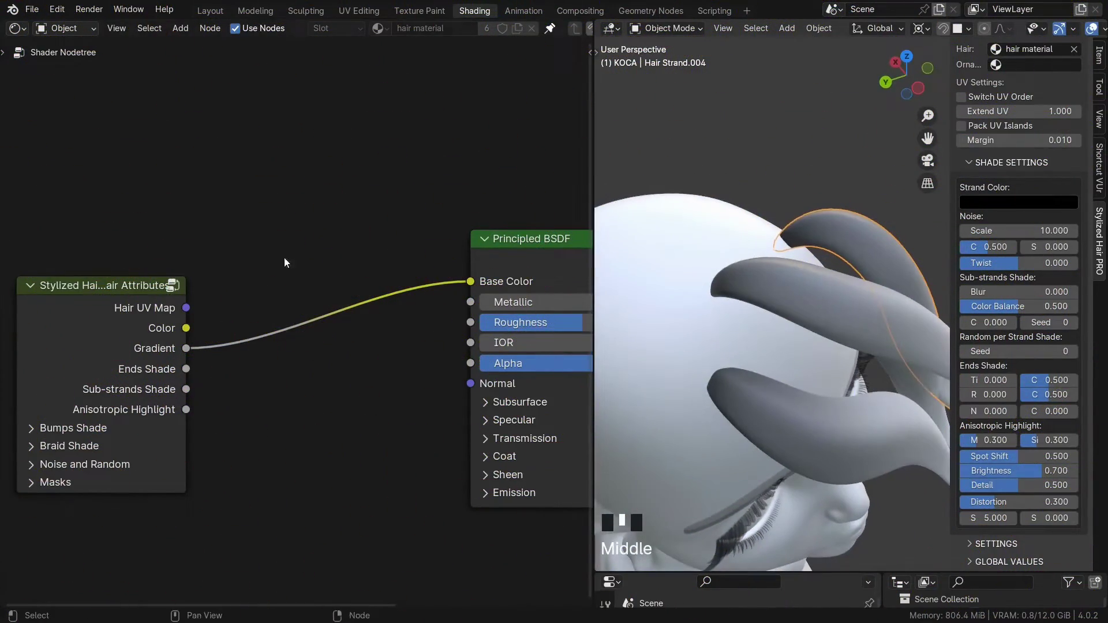
- Preview the Hair Attributes node's Gradient output on the strands and examine them from root to tip
{"action": "left_click", "coordinate": [128, 307], "text": "ctrl+shift"}
{"action": "left_click", "coordinate": [128, 307], "text": "ctrl+shift"}
{"action": "left_click", "coordinate": [128, 307], "text": "ctrl+shift"}
{"action": "left_click", "coordinate": [128, 308], "text": "ctrl+shift"}
{"action": "middle_click_drag", "start_coordinate": [726, 331], "coordinate": [709, 298]}
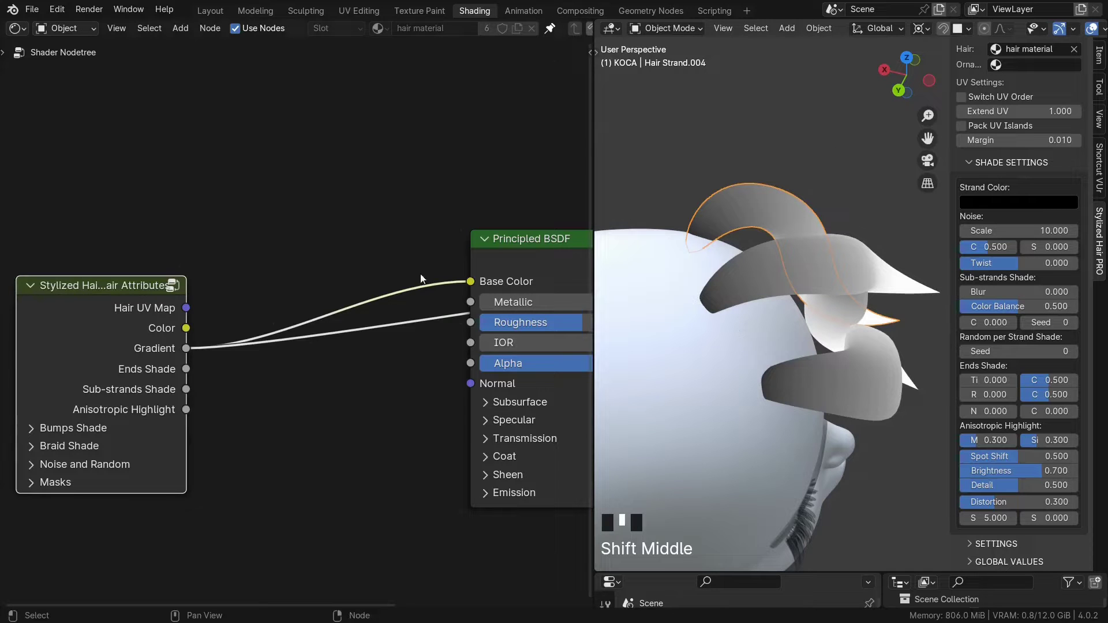
{"action": "scroll", "coordinate": [418, 278], "scroll_direction": "up", "scroll_amount": 1}
{"action": "middle_click_drag", "start_coordinate": [837, 323], "coordinate": [799, 336]}
{"action": "scroll", "coordinate": [791, 358], "scroll_direction": "down", "scroll_amount": 2, "text": "shift"}
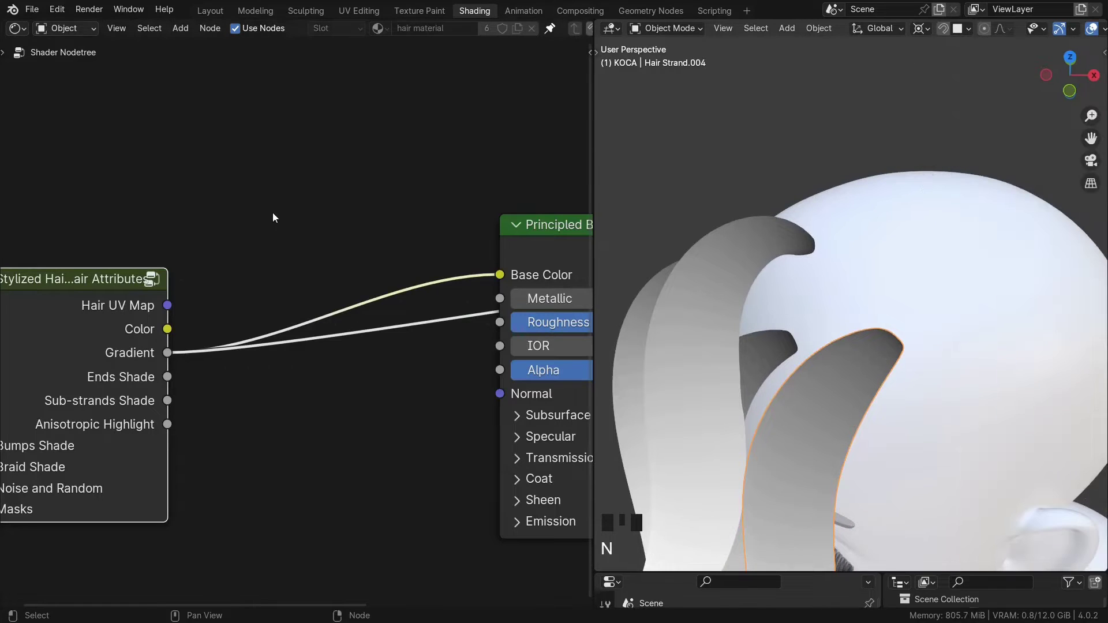
- Add a Mix Color node above the links between the Hair Attributes node and the Principled BSDF
{"action": "key", "text": "shift+a"}
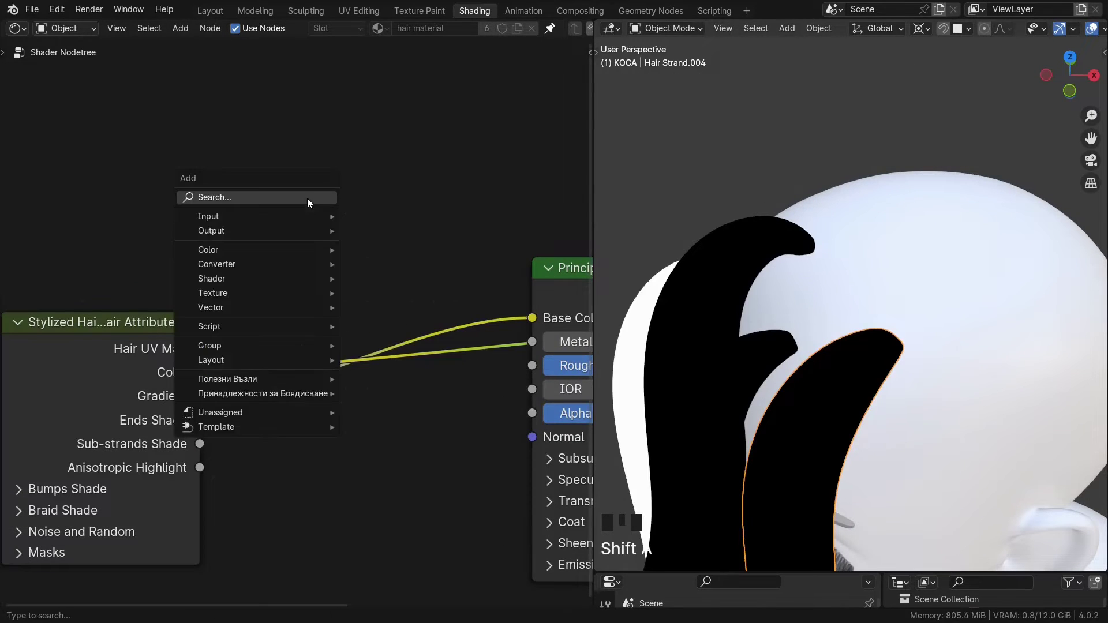
{"action": "type", "text": "mix"}
{"action": "key", "text": "Return"}
{"action": "left_click", "coordinate": [301, 116]}
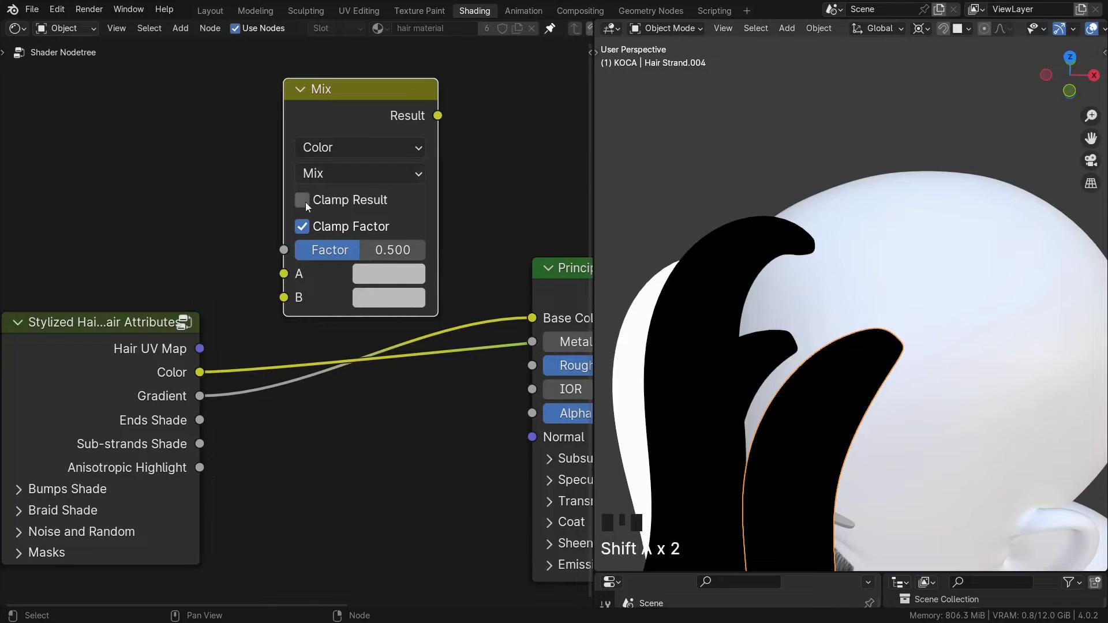
- Set the Mix node's A color to blue and connect its Result to the Principled BSDF's Base Color
{"action": "left_click", "coordinate": [391, 271]}
{"action": "left_click_drag", "start_coordinate": [451, 346], "coordinate": [490, 338]}
{"action": "left_click_drag", "start_coordinate": [438, 115], "coordinate": [533, 318]}
- Change the Mix node's blending mode to Overlay and connect the Hair Attributes Color output to its B input
{"action": "left_click", "coordinate": [352, 173]}
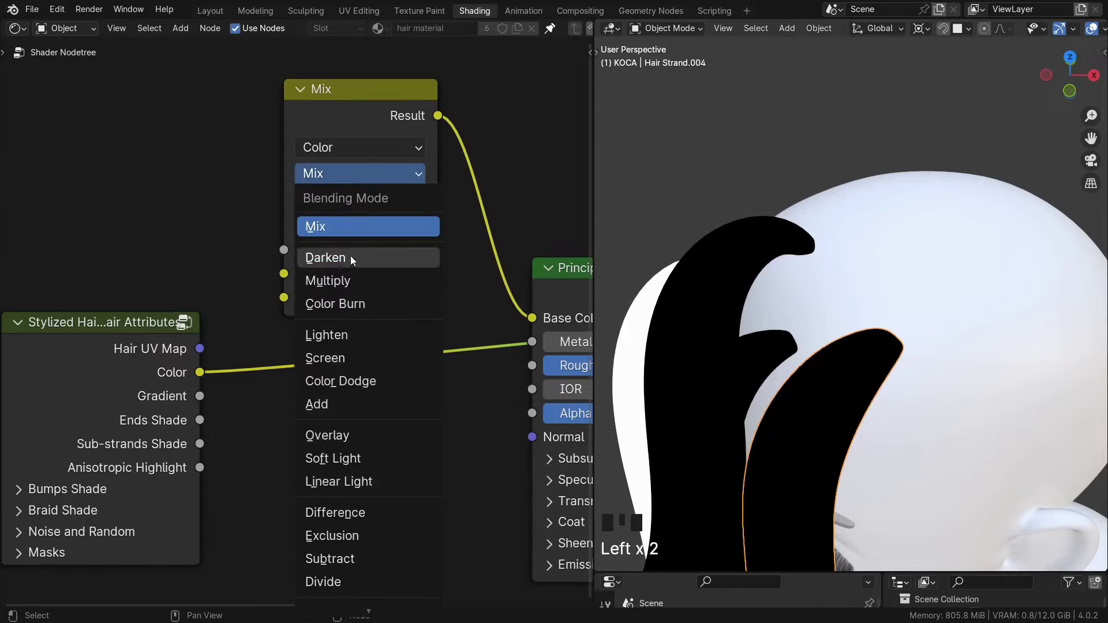
{"action": "left_click", "coordinate": [331, 282]}
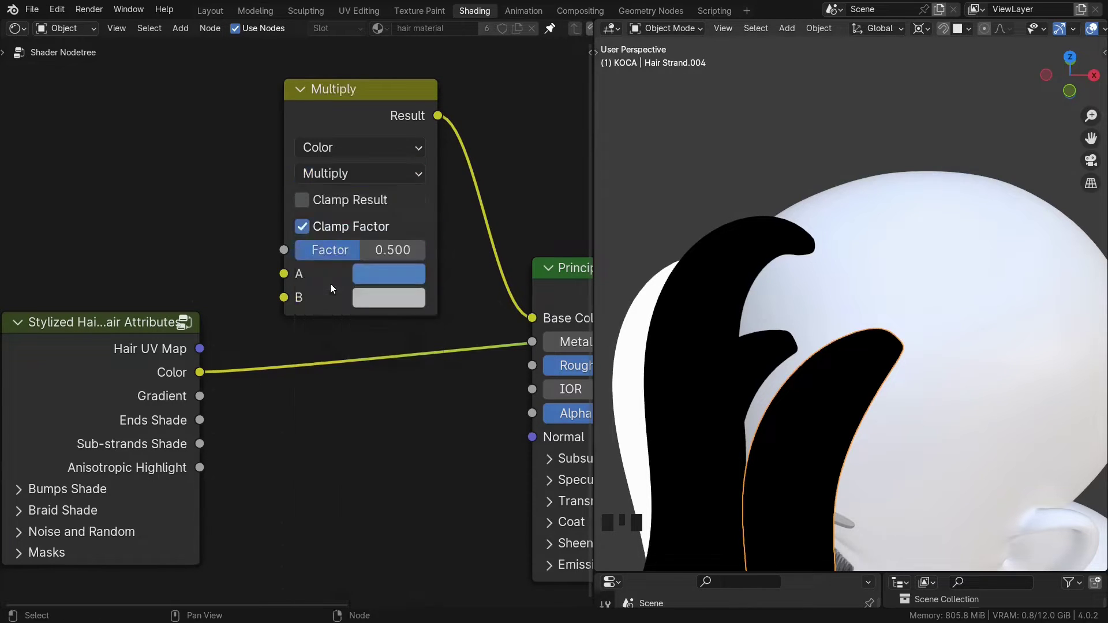
{"action": "left_click", "coordinate": [341, 173]}
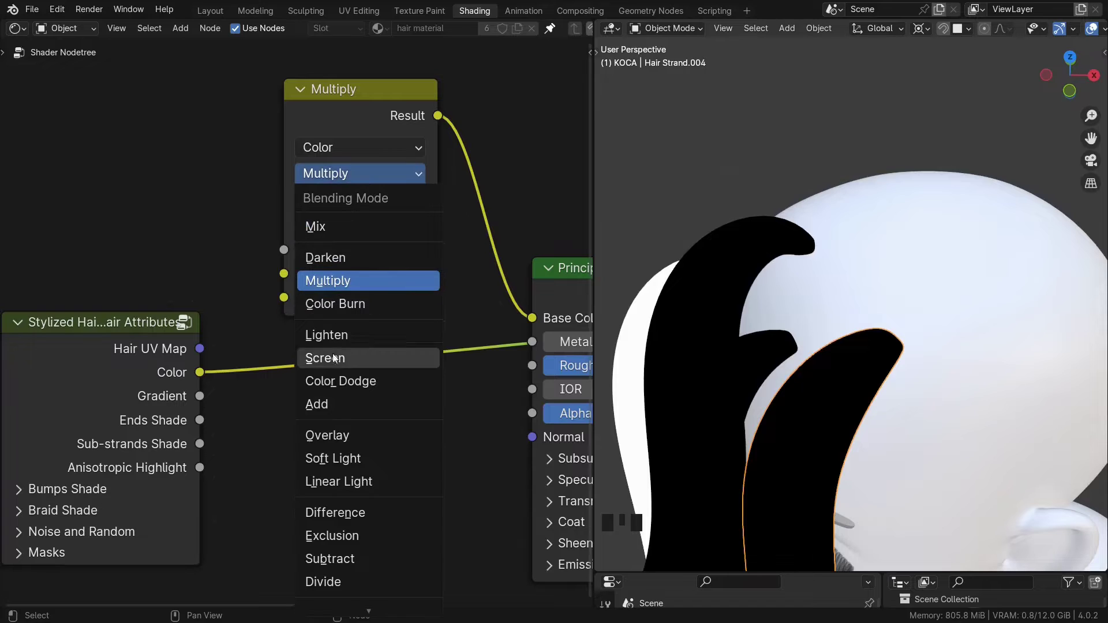
{"action": "left_click", "coordinate": [340, 434]}
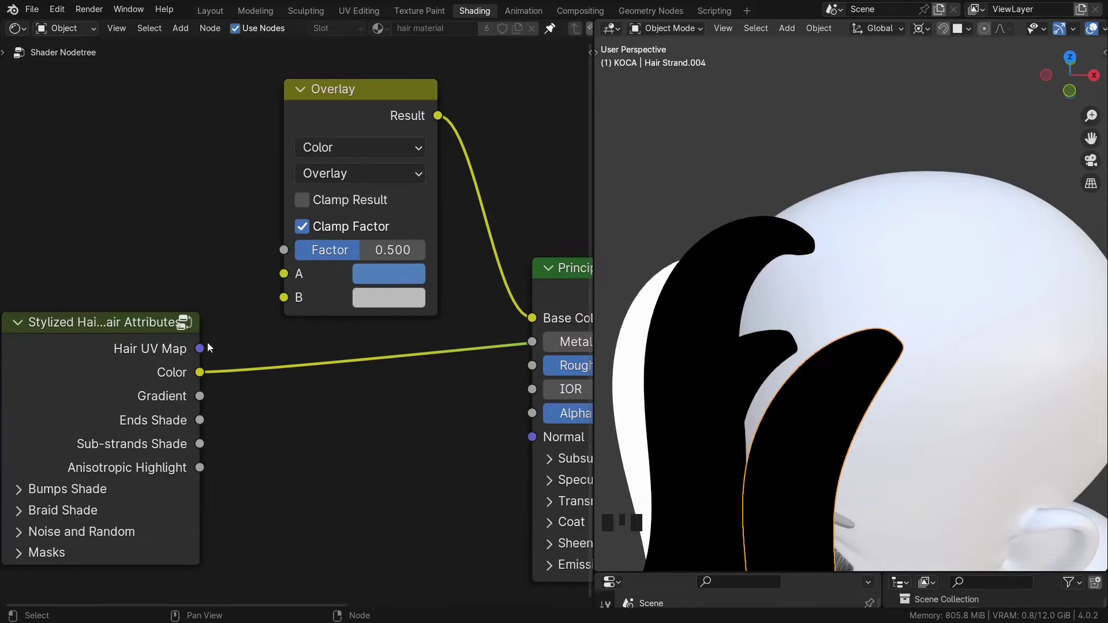
{"action": "left_click_drag", "start_coordinate": [200, 373], "coordinate": [284, 297]}
- Preview the Principled BSDF on the strands and raise the Overlay node's Factor
{"action": "middle_click_drag", "start_coordinate": [417, 366], "coordinate": [172, 347]}
{"action": "left_click", "coordinate": [367, 313], "text": "ctrl+shift"}
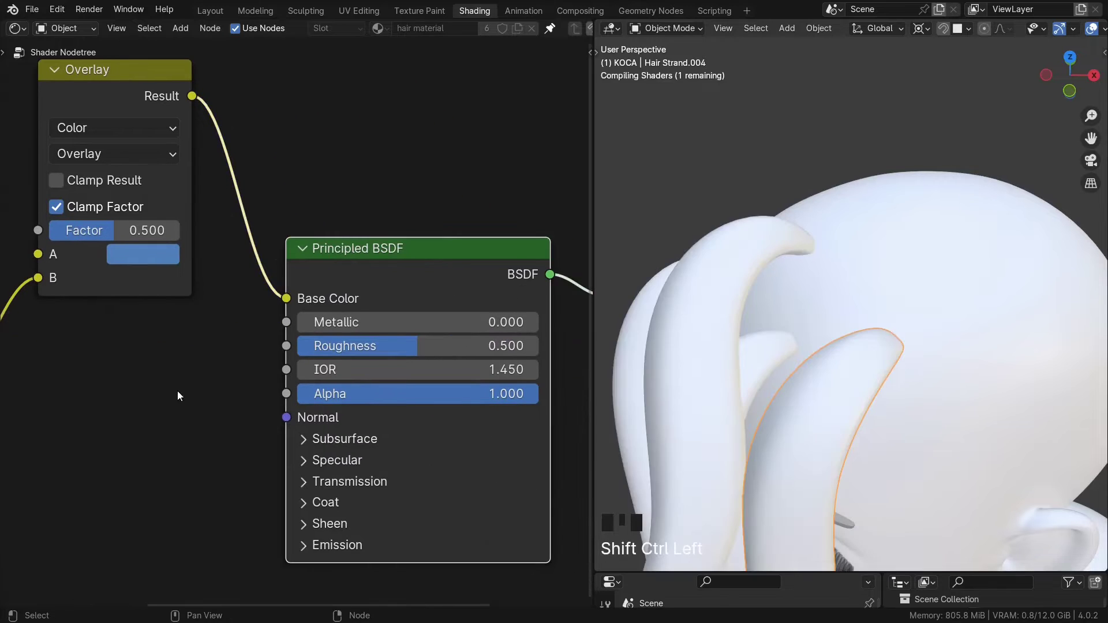
{"action": "middle_click_drag", "start_coordinate": [692, 334], "coordinate": [626, 341]}
{"action": "middle_click_drag", "start_coordinate": [626, 340], "coordinate": [737, 351], "text": "shift"}
{"action": "mouse_move", "coordinate": [124, 229]}
{"action": "left_mouse_down"}
{"action": "mouse_move", "coordinate": [189, 229]}
{"action": "mouse_move", "coordinate": [72, 230]}
{"action": "mouse_move", "coordinate": [180, 234]}
{"action": "left_mouse_up"}
{"action": "middle_click_drag", "start_coordinate": [670, 350], "coordinate": [816, 279]}
- Make room beside the Hair Attributes node, add a Color Ramp node and move it into place
{"action": "scroll", "coordinate": [764, 338], "scroll_direction": "down", "scroll_amount": 3}
{"action": "middle_click_drag", "start_coordinate": [164, 357], "coordinate": [474, 311]}
{"action": "scroll", "coordinate": [474, 311], "scroll_direction": "down", "scroll_amount": 3}
{"action": "left_click_drag", "start_coordinate": [289, 346], "coordinate": [215, 352]}
{"action": "type", "text": "ra"}
{"action": "key", "text": "Return"}
{"action": "left_click", "coordinate": [277, 373]}
{"action": "left_click_drag", "start_coordinate": [277, 373], "coordinate": [321, 390], "text": "alt"}
- Adjust the Color Ramp's stop positions and its interpolation
{"action": "left_click_drag", "start_coordinate": [444, 390], "coordinate": [397, 390]}
{"action": "left_click", "coordinate": [426, 365]}
{"action": "left_click", "coordinate": [418, 404]}
{"action": "left_click_drag", "start_coordinate": [321, 391], "coordinate": [283, 391]}
{"action": "scroll", "coordinate": [792, 329], "scroll_direction": "up", "scroll_amount": 2}
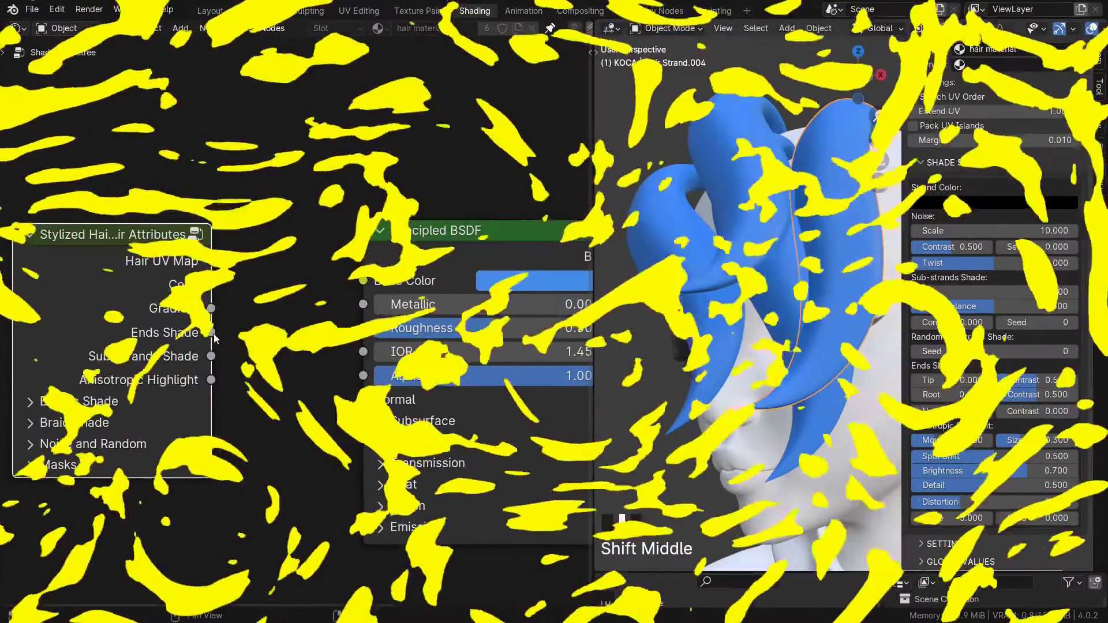
- Connect the Ends Shade output to Base Color and set one front strand's Ends Shade Tip to 0.469
{"action": "left_click_drag", "start_coordinate": [211, 332], "coordinate": [361, 282]}
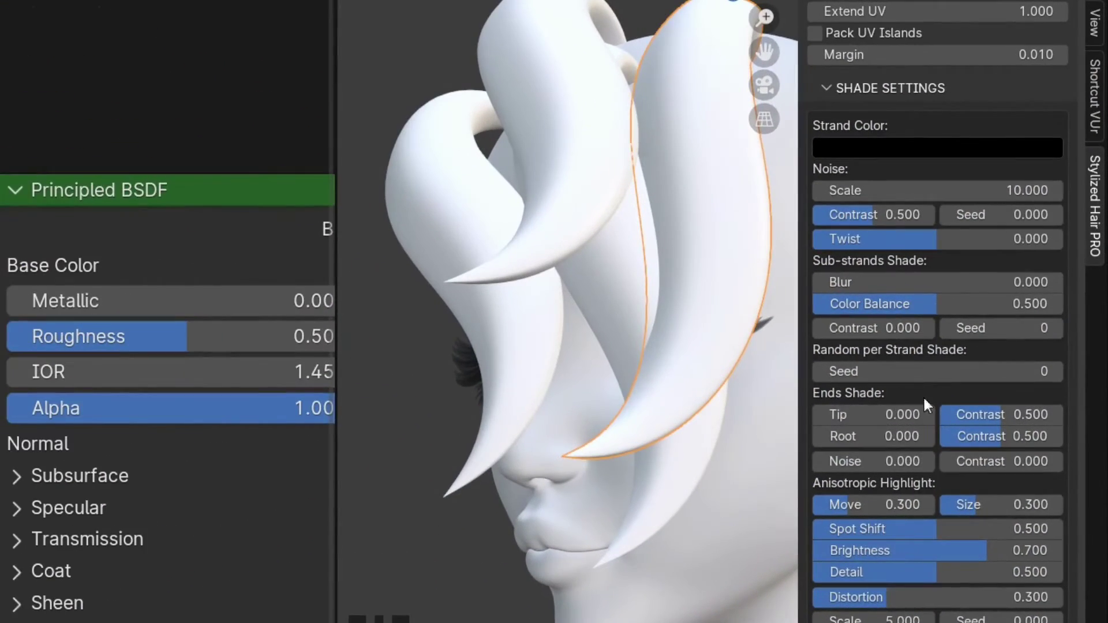
{"action": "left_click", "coordinate": [569, 206]}
{"action": "left_click_drag", "start_coordinate": [856, 414], "coordinate": [914, 415]}
{"action": "middle_click_drag", "start_coordinate": [631, 370], "coordinate": [629, 441]}
- Try out the strand's Ends Shade Root value and return it to 0.000
{"action": "middle_click_drag", "start_coordinate": [710, 473], "coordinate": [768, 442]}
{"action": "mouse_move", "coordinate": [843, 436]}
{"action": "left_mouse_down"}
{"action": "mouse_move", "coordinate": [889, 436]}
{"action": "mouse_move", "coordinate": [814, 437]}
{"action": "left_mouse_up"}
{"action": "middle_click_drag", "start_coordinate": [594, 404], "coordinate": [819, 283]}
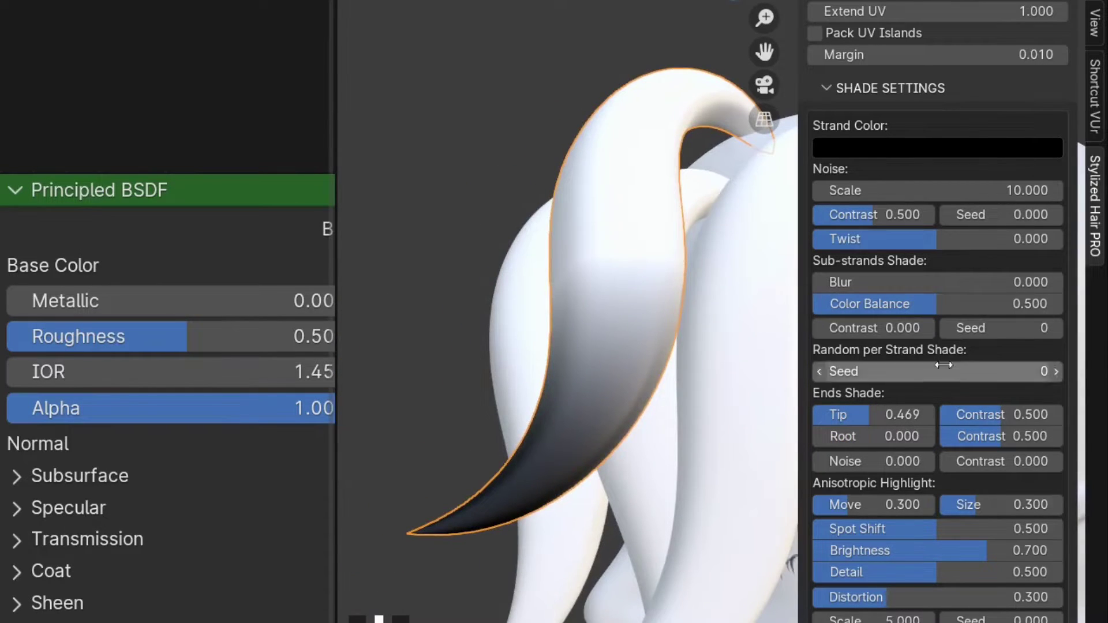
- Set the strand's Ends Shade Noise to 0.392 and the noise Contrast to 0.326
{"action": "mouse_move", "coordinate": [1002, 414]}
{"action": "left_mouse_down"}
{"action": "mouse_move", "coordinate": [1058, 415]}
{"action": "mouse_move", "coordinate": [1002, 415]}
{"action": "left_mouse_up"}
{"action": "left_click_drag", "start_coordinate": [855, 461], "coordinate": [988, 461]}
{"action": "mouse_move", "coordinate": [582, 445]}
{"action": "middle_mouse_down"}
{"action": "mouse_move", "coordinate": [623, 452]}
{"action": "mouse_move", "coordinate": [600, 448]}
{"action": "middle_mouse_up"}
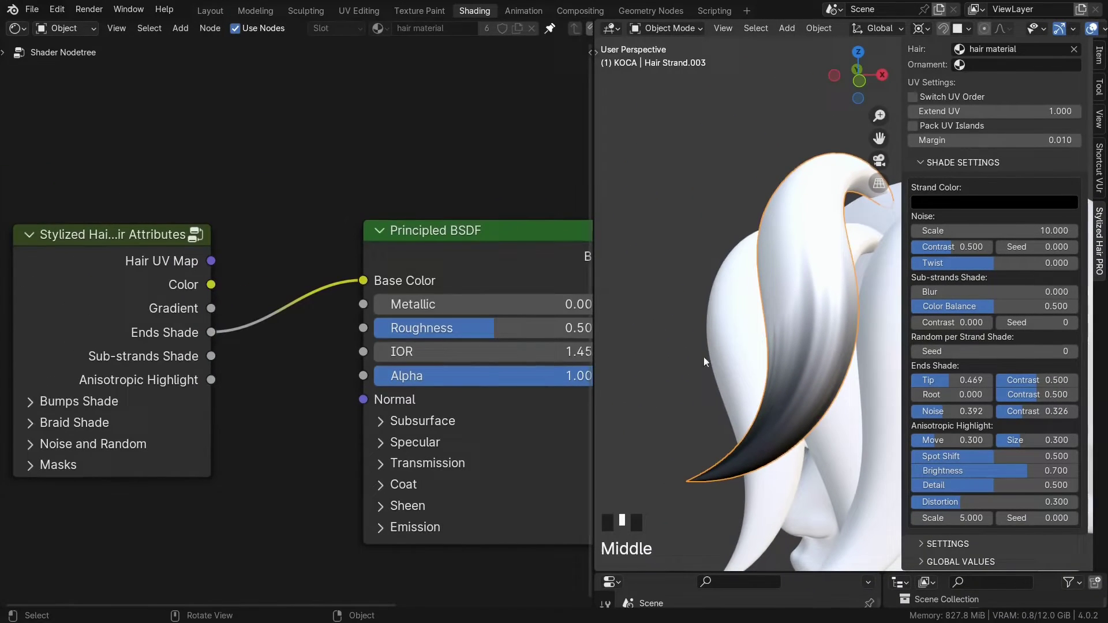
- Move the Ends Shade link from the Principled BSDF's Base Color to its Alpha input
{"action": "scroll", "coordinate": [111, 382], "scroll_direction": "down", "scroll_amount": 1}
{"action": "middle_click_drag", "start_coordinate": [76, 337], "coordinate": [61, 267]}
{"action": "left_click_drag", "start_coordinate": [344, 239], "coordinate": [344, 321]}
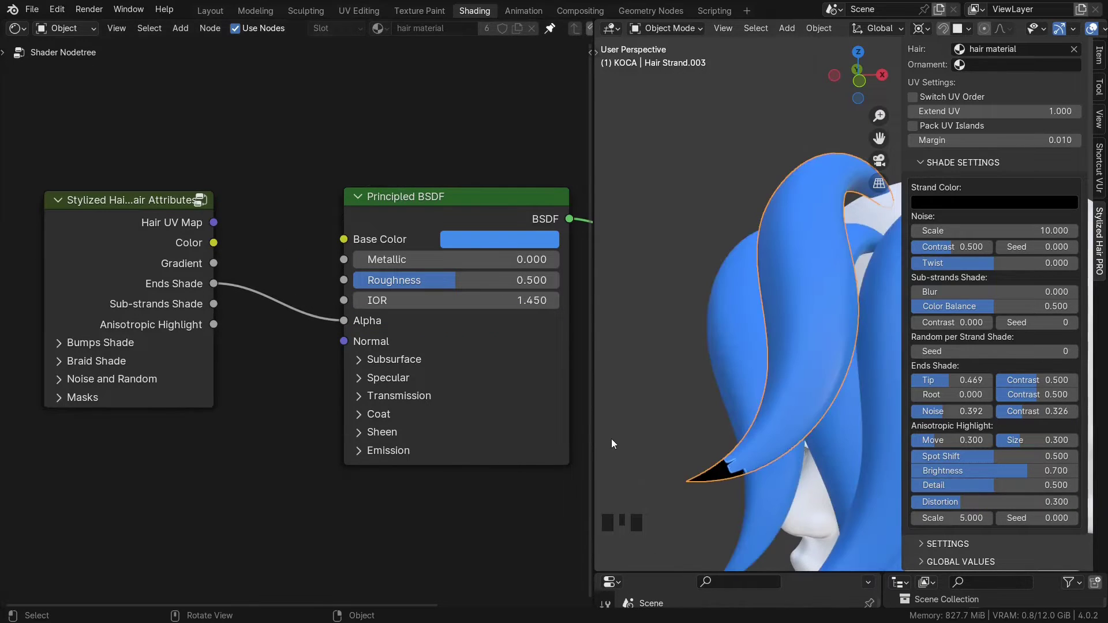
- Show the material's settings in the node editor and set the Blend Mode to Alpha Hashed
{"action": "key", "text": "n"}
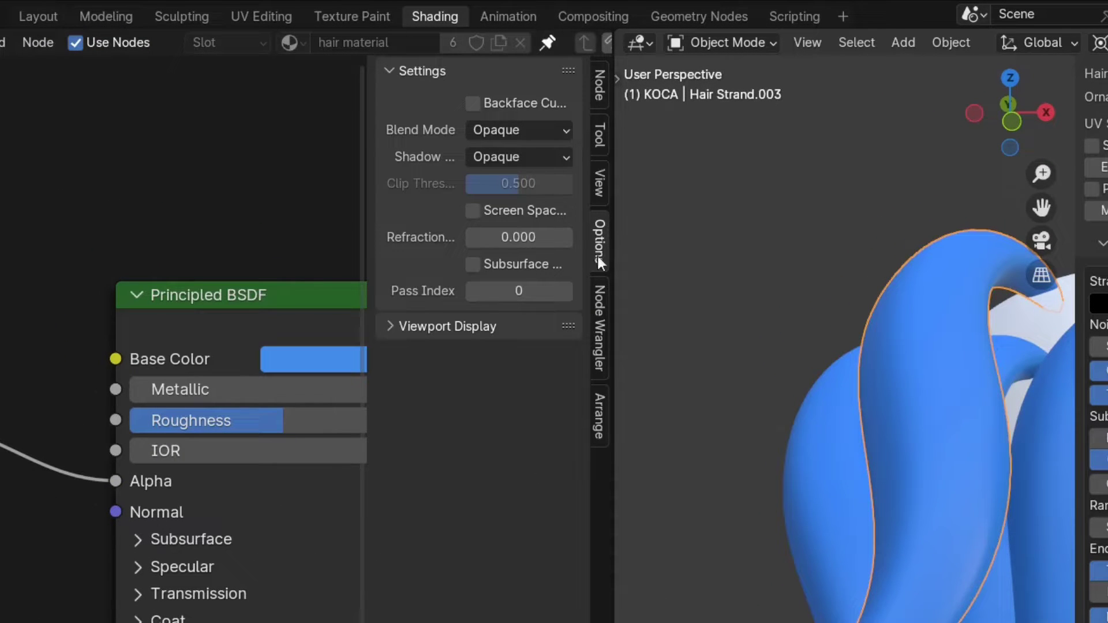
{"action": "left_click", "coordinate": [501, 131]}
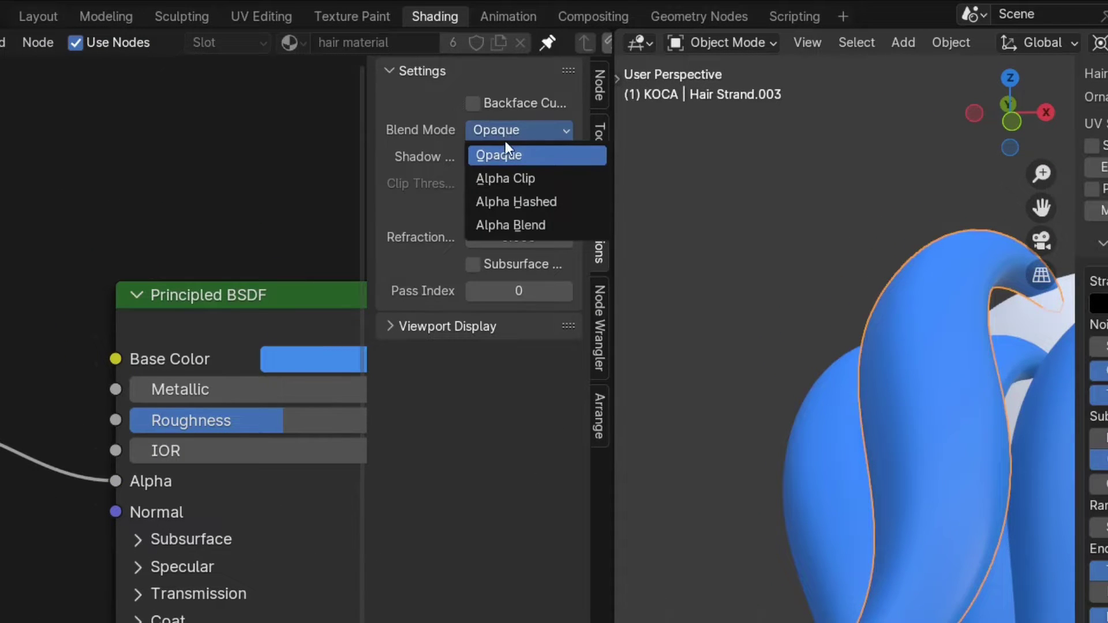
{"action": "left_click", "coordinate": [513, 203]}
{"action": "middle_click_drag", "start_coordinate": [803, 481], "coordinate": [786, 574]}
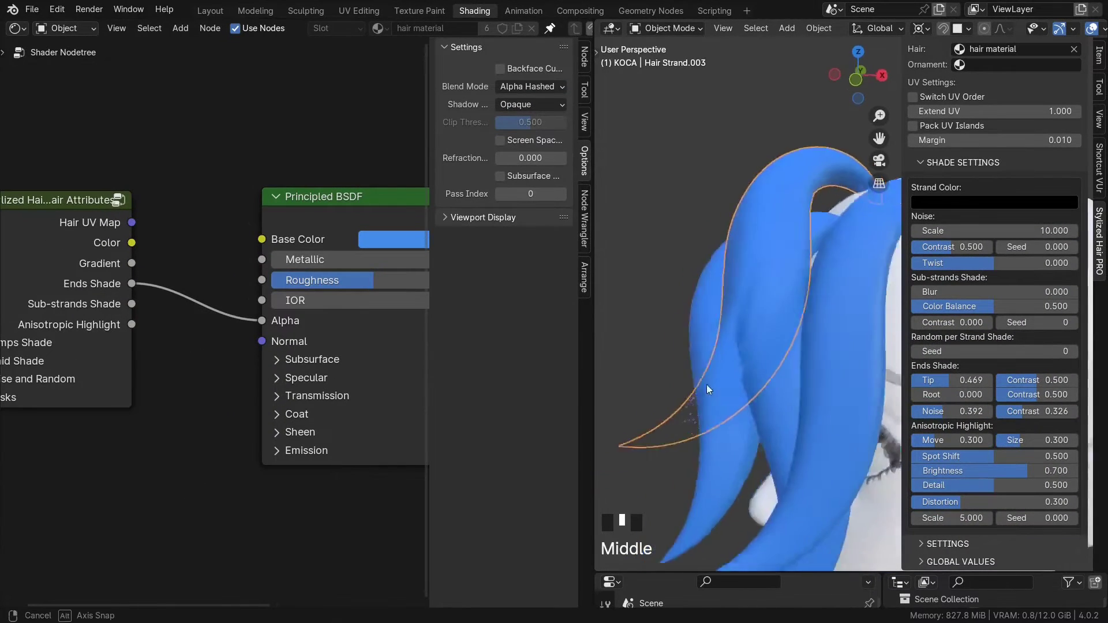
{"action": "middle_click_drag", "start_coordinate": [709, 383], "coordinate": [739, 421]}
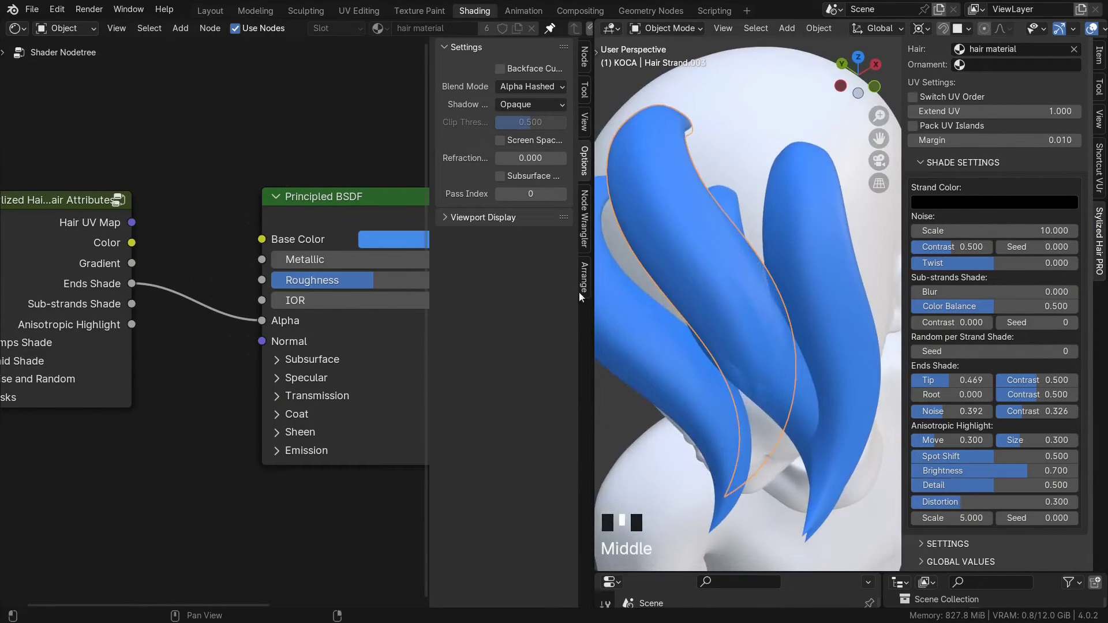
- Change the material's Blend Mode to Alpha Blend and turn off Show Backface
{"action": "left_click", "coordinate": [509, 91]}
{"action": "left_click", "coordinate": [523, 151]}
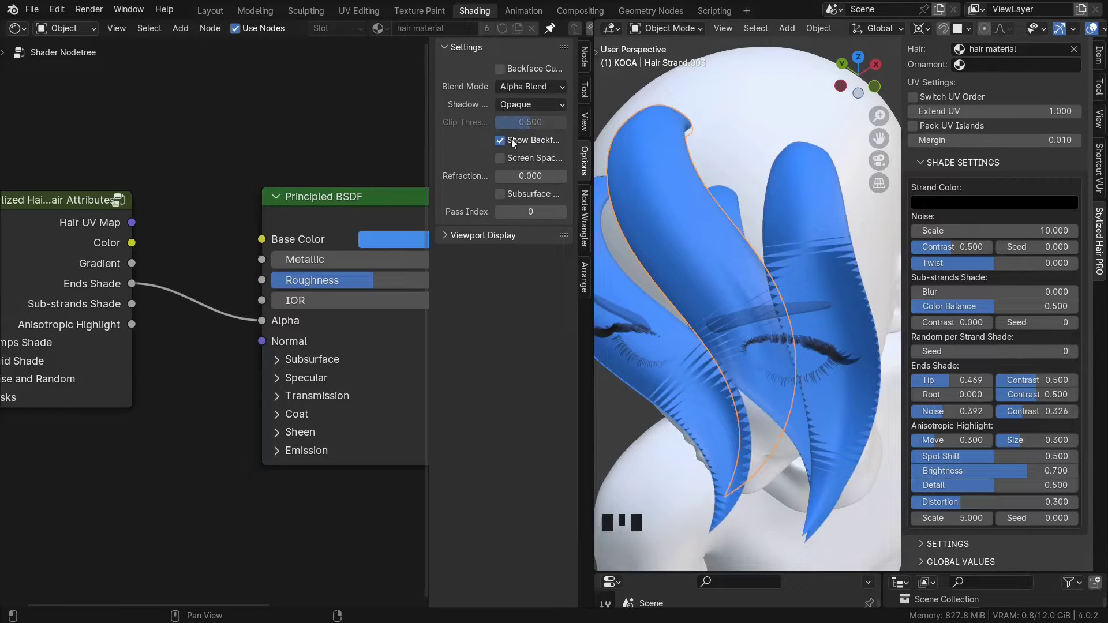
{"action": "left_click", "coordinate": [500, 139]}
- Lower the Ends Shade Tip value of the selected strand
{"action": "scroll", "coordinate": [774, 370], "scroll_direction": "down", "scroll_amount": 3}
{"action": "middle_click_drag", "start_coordinate": [777, 380], "coordinate": [732, 362]}
{"action": "left_click_drag", "start_coordinate": [971, 381], "coordinate": [937, 381]}
{"action": "scroll", "coordinate": [819, 381], "scroll_direction": "up", "scroll_amount": 3}
{"action": "middle_click_drag", "start_coordinate": [819, 382], "coordinate": [794, 366], "text": "shift"}
- Set the white-colored strand's Ends Shade to Tip 0.322 with Contrast 0.778, and Noise 0.273 with Contrast 0.438
{"action": "left_click", "coordinate": [713, 362]}
{"action": "left_click_drag", "start_coordinate": [927, 381], "coordinate": [954, 381]}
{"action": "left_click_drag", "start_coordinate": [955, 411], "coordinate": [1043, 411]}
{"action": "middle_click_drag", "start_coordinate": [803, 404], "coordinate": [713, 387]}
{"action": "left_click_drag", "start_coordinate": [946, 380], "coordinate": [937, 380]}
{"action": "left_click_drag", "start_coordinate": [1022, 380], "coordinate": [1046, 380]}
{"action": "scroll", "coordinate": [806, 410], "scroll_direction": "up", "scroll_amount": 2}
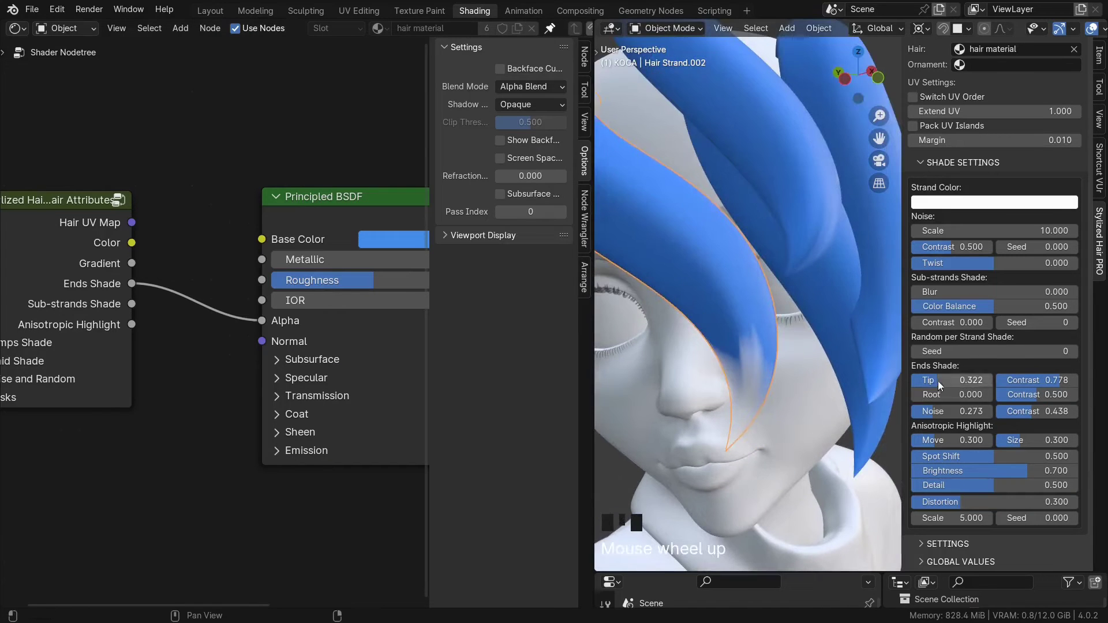
- Fine-tune the same strand's Ends Shade Tip, Noise and noise Contrast
{"action": "left_click_drag", "start_coordinate": [937, 380], "coordinate": [940, 380]}
{"action": "mouse_move", "coordinate": [1031, 411]}
{"action": "left_mouse_down"}
{"action": "mouse_move", "coordinate": [1049, 411]}
{"action": "mouse_move", "coordinate": [1039, 411]}
{"action": "left_mouse_up"}
{"action": "left_click_drag", "start_coordinate": [955, 411], "coordinate": [967, 411]}
{"action": "left_click_drag", "start_coordinate": [1034, 413], "coordinate": [1007, 413]}
- Select another strand, raise its Ends Shade Root and set the Root Contrast to 1.000
{"action": "middle_click_drag", "start_coordinate": [855, 393], "coordinate": [727, 191]}
{"action": "scroll", "coordinate": [678, 425], "scroll_direction": "down", "scroll_amount": 2}
{"action": "scroll", "coordinate": [726, 191], "scroll_direction": "up", "scroll_amount": 2}
{"action": "left_click", "coordinate": [727, 191]}
{"action": "scroll", "coordinate": [710, 289], "scroll_direction": "down", "scroll_amount": 2}
{"action": "middle_click_drag", "start_coordinate": [674, 396], "coordinate": [696, 384], "text": "shift"}
{"action": "middle_click_drag", "start_coordinate": [744, 339], "coordinate": [736, 299]}
{"action": "scroll", "coordinate": [736, 299], "scroll_direction": "up", "scroll_amount": 1}
{"action": "scroll", "coordinate": [736, 304], "scroll_direction": "up", "scroll_amount": 1}
{"action": "left_click_drag", "start_coordinate": [937, 396], "coordinate": [966, 395]}
{"action": "middle_click_drag", "start_coordinate": [797, 341], "coordinate": [873, 370], "text": "shift"}
{"action": "left_click_drag", "start_coordinate": [1022, 395], "coordinate": [1077, 395]}
- Set the selected strand's Ends Shade Tip to 0.469 and Root to 0.406
{"action": "middle_click_drag", "start_coordinate": [775, 219], "coordinate": [745, 335]}
{"action": "mouse_move", "coordinate": [947, 395]}
{"action": "left_mouse_down"}
{"action": "mouse_move", "coordinate": [976, 395]}
{"action": "mouse_move", "coordinate": [964, 395]}
{"action": "left_mouse_up"}
{"action": "middle_click_drag", "start_coordinate": [773, 306], "coordinate": [862, 267]}
{"action": "left_click_drag", "start_coordinate": [963, 395], "coordinate": [933, 394]}
{"action": "left_click_drag", "start_coordinate": [918, 381], "coordinate": [950, 381]}
{"action": "middle_click_drag", "start_coordinate": [808, 323], "coordinate": [705, 389]}
{"action": "left_click_drag", "start_coordinate": [946, 395], "coordinate": [959, 394]}
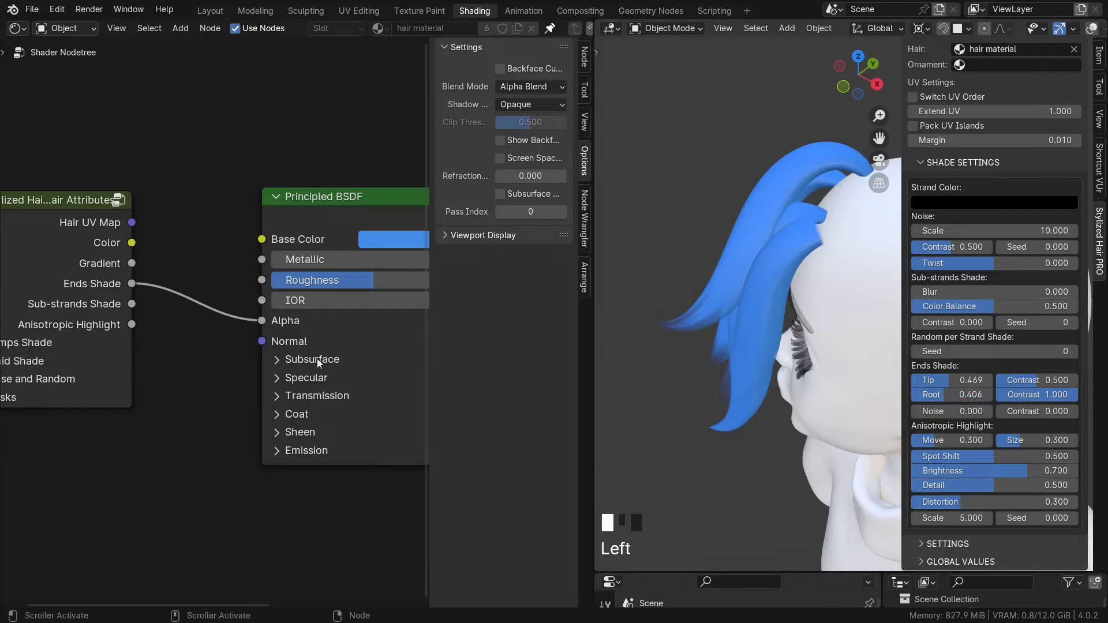
- Add a color mix node in Color blend mode from the Ends Shade output and place it above the Principled BSDF link
{"action": "key", "text": "n"}
{"action": "scroll", "coordinate": [288, 336], "scroll_direction": "down", "scroll_amount": 3}
{"action": "middle_click_drag", "start_coordinate": [303, 338], "coordinate": [483, 358]}
{"action": "left_click_drag", "start_coordinate": [407, 313], "coordinate": [297, 229]}
{"action": "type", "text": "mi"}
{"action": "key", "text": "Return"}
{"action": "left_click", "coordinate": [328, 149]}
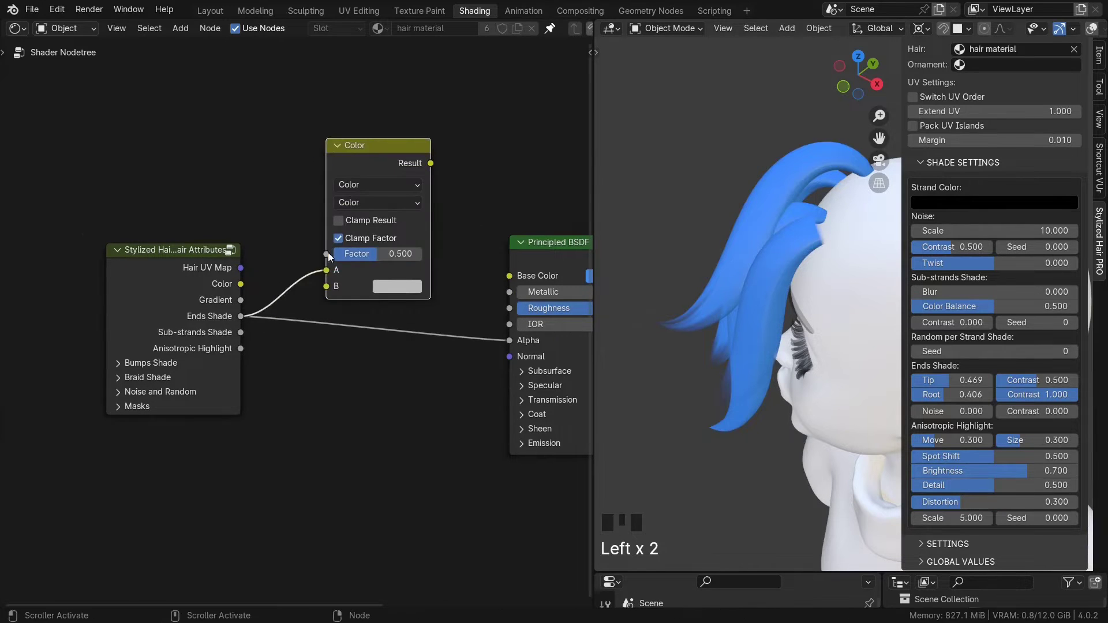
- Route Ends Shade into the color mix node's Factor and its Result into Base Color, and cut the Alpha link
{"action": "left_click_drag", "start_coordinate": [326, 270], "coordinate": [326, 254]}
{"action": "left_click_drag", "start_coordinate": [431, 163], "coordinate": [510, 276]}
{"action": "middle_click_drag", "start_coordinate": [504, 298], "coordinate": [414, 293]}
{"action": "right_click_drag", "start_coordinate": [341, 352], "coordinate": [315, 300], "text": "ctrl"}
- Set the mix node's color A to bright yellow and color B to orange-red with Hue 0.024 and Saturation 0.877
{"action": "left_click", "coordinate": [307, 266]}
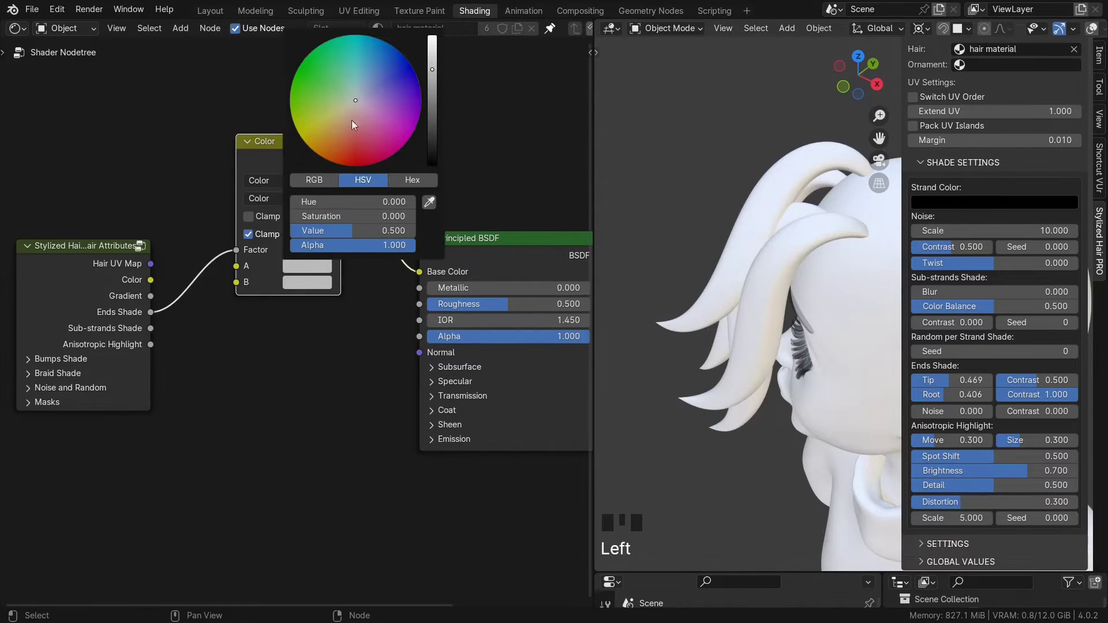
{"action": "left_click_drag", "start_coordinate": [350, 116], "coordinate": [330, 123]}
{"action": "left_click_drag", "start_coordinate": [433, 69], "coordinate": [432, 40]}
{"action": "left_click", "coordinate": [307, 282]}
{"action": "left_click_drag", "start_coordinate": [356, 129], "coordinate": [344, 157]}
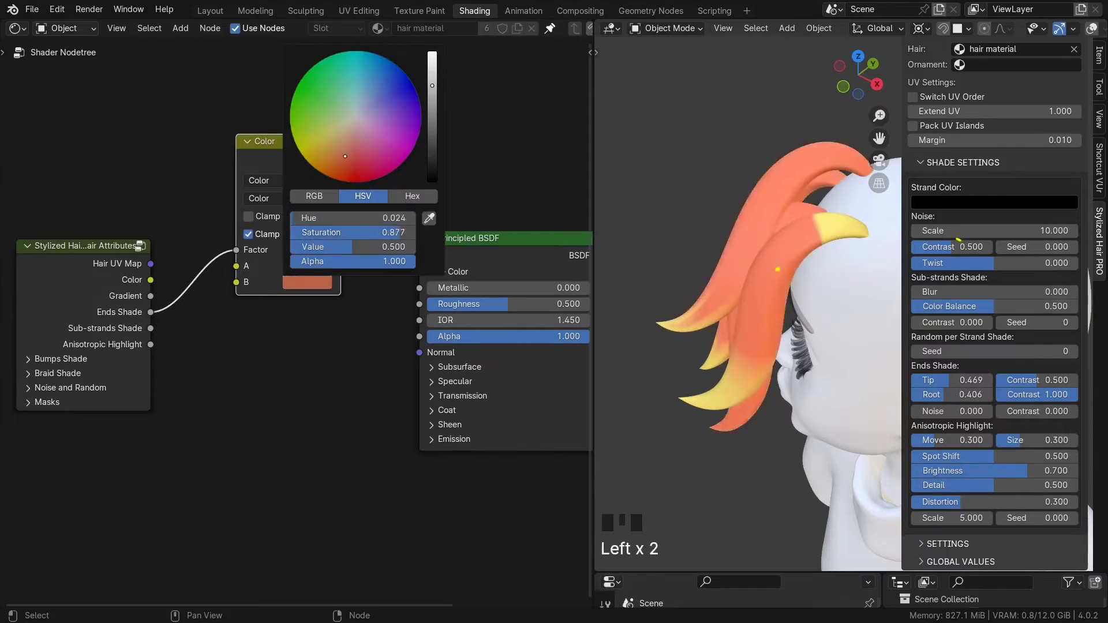
{"action": "middle_click_drag", "start_coordinate": [756, 364], "coordinate": [840, 329]}
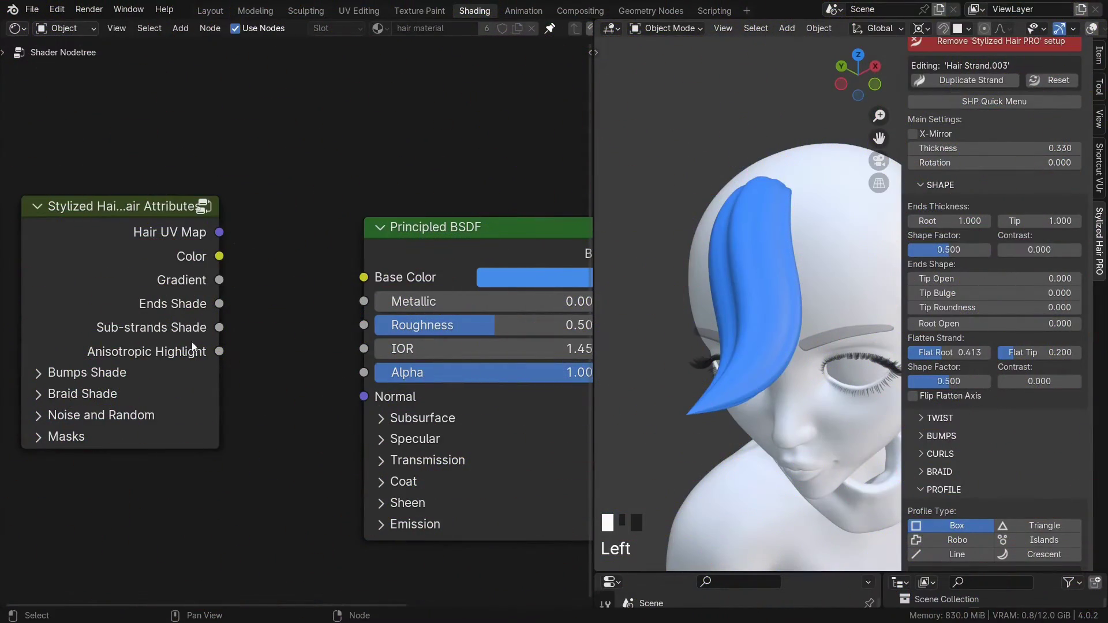
- Connect the Sub-strands Shade output to Base Color and inspect the shading on the front strand
{"action": "left_click_drag", "start_coordinate": [209, 327], "coordinate": [362, 278]}
{"action": "mouse_move", "coordinate": [631, 422]}
{"action": "middle_mouse_down"}
{"action": "mouse_move", "coordinate": [719, 360]}
{"action": "mouse_move", "coordinate": [779, 338]}
{"action": "mouse_move", "coordinate": [769, 338]}
{"action": "middle_mouse_up"}
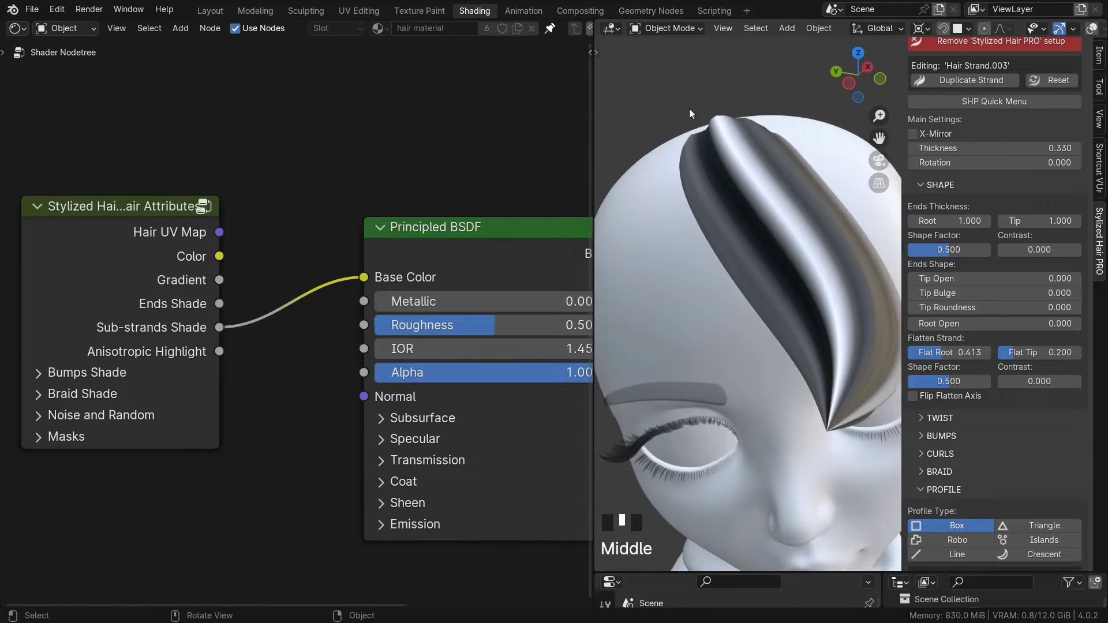
{"action": "middle_click_drag", "start_coordinate": [751, 196], "coordinate": [721, 245]}
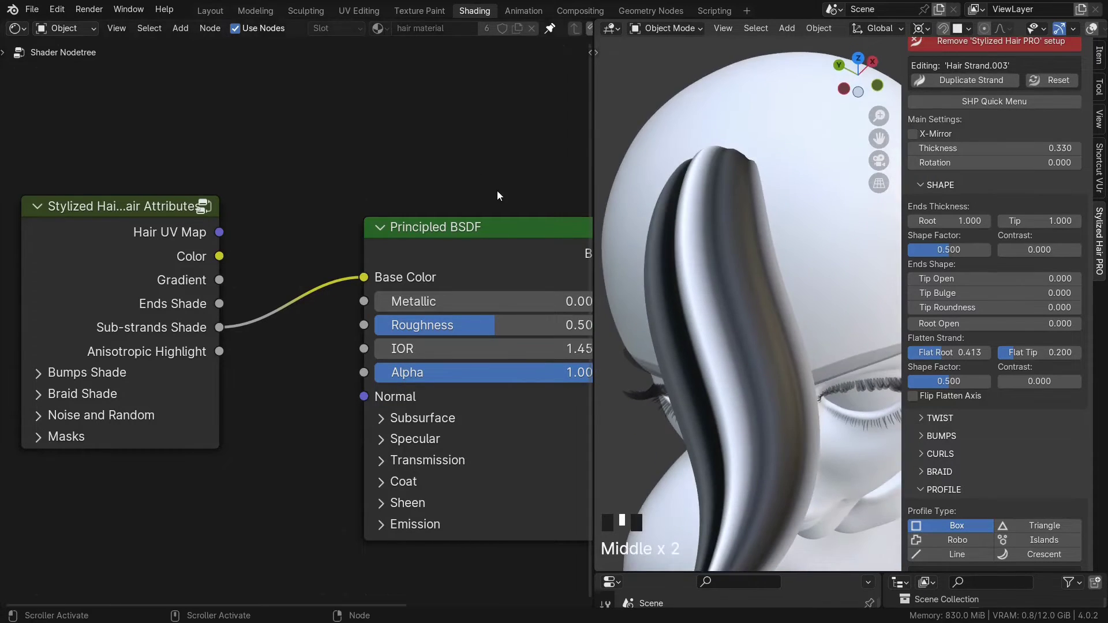
- Switch the strand's profile type to Triangle and set the profile Seed to 3.220
{"action": "scroll", "coordinate": [1050, 339], "scroll_direction": "down", "scroll_amount": 5}
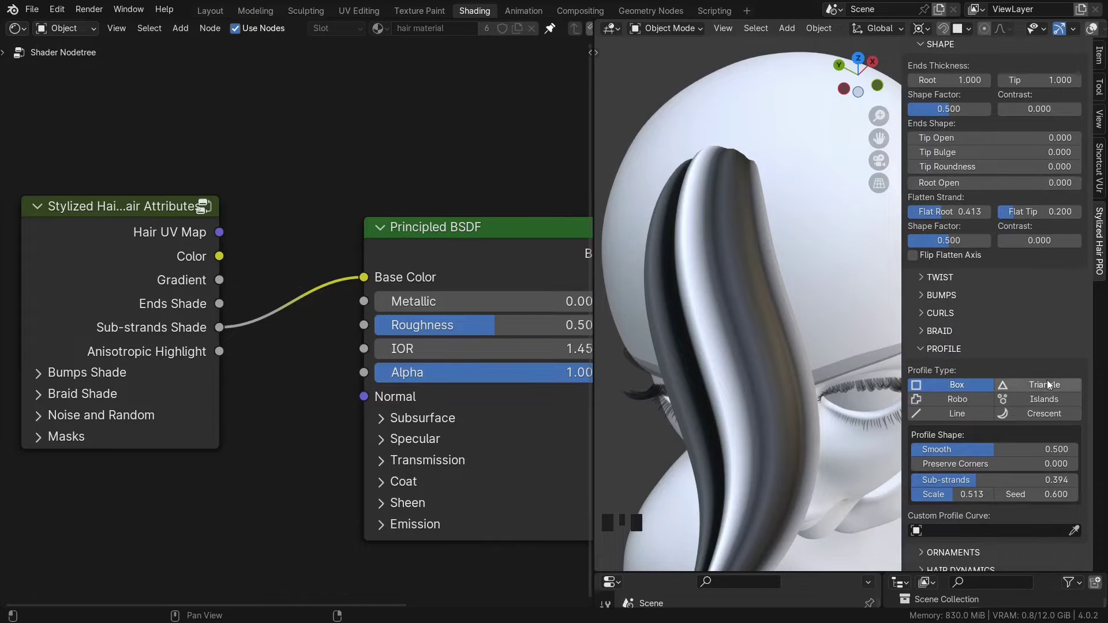
{"action": "left_click", "coordinate": [1045, 385]}
{"action": "middle_click_drag", "start_coordinate": [745, 301], "coordinate": [778, 236]}
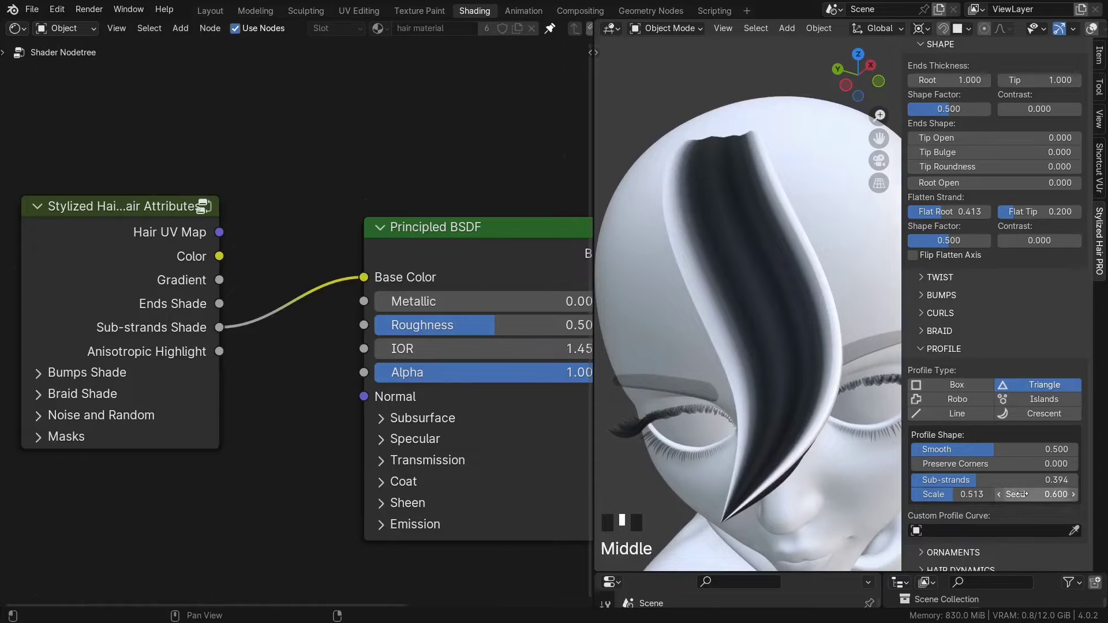
{"action": "left_click_drag", "start_coordinate": [1018, 494], "coordinate": [1091, 494]}
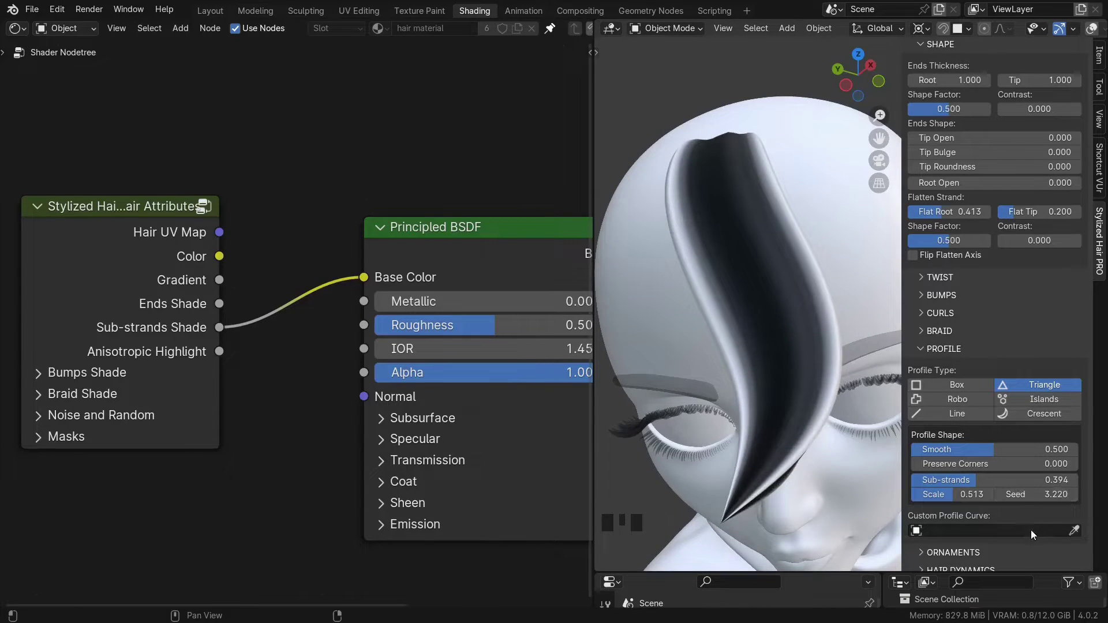
- Switch the strand's profile type to Robo and set the profile Seed to 4.130
{"action": "left_click", "coordinate": [958, 399]}
{"action": "middle_click_drag", "start_coordinate": [750, 335], "coordinate": [699, 260]}
{"action": "left_click_drag", "start_coordinate": [1016, 466], "coordinate": [1052, 465]}
{"action": "middle_click_drag", "start_coordinate": [826, 369], "coordinate": [869, 381]}
{"action": "left_click_drag", "start_coordinate": [1014, 465], "coordinate": [1000, 465]}
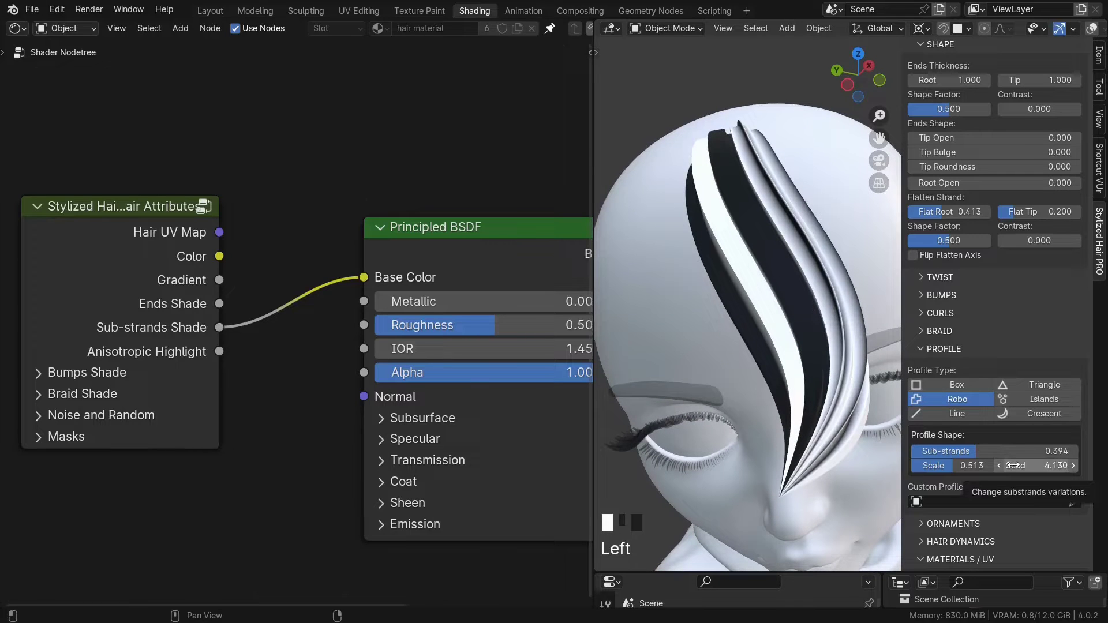
- Change the profile type to Islands and set the strand's Tip Open to 1.000
{"action": "left_click", "coordinate": [1039, 400]}
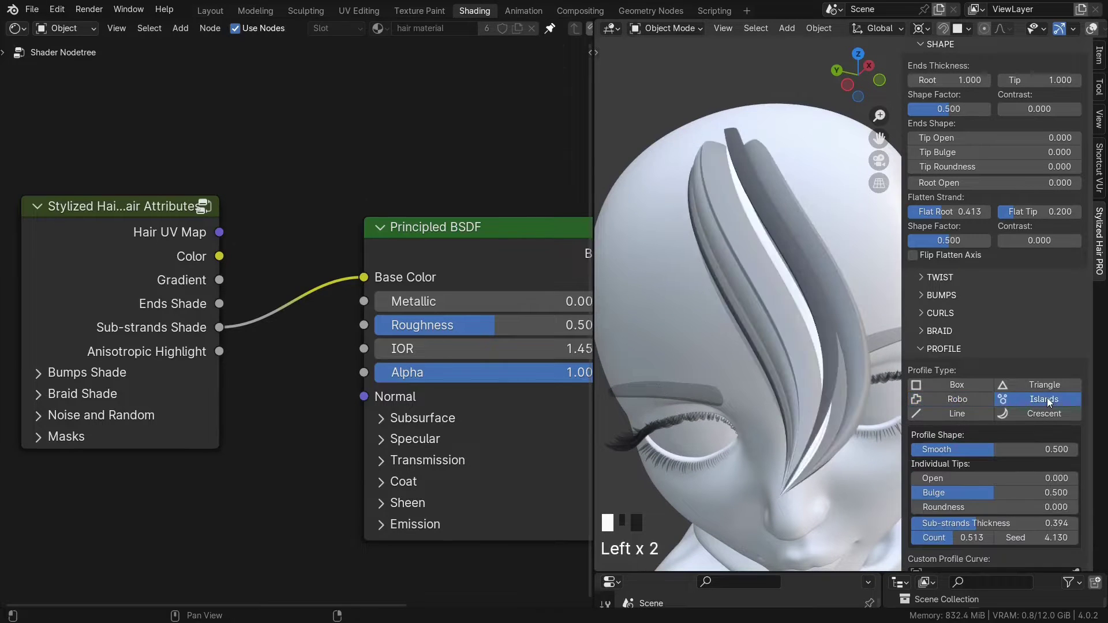
{"action": "middle_click_drag", "start_coordinate": [768, 312], "coordinate": [753, 320]}
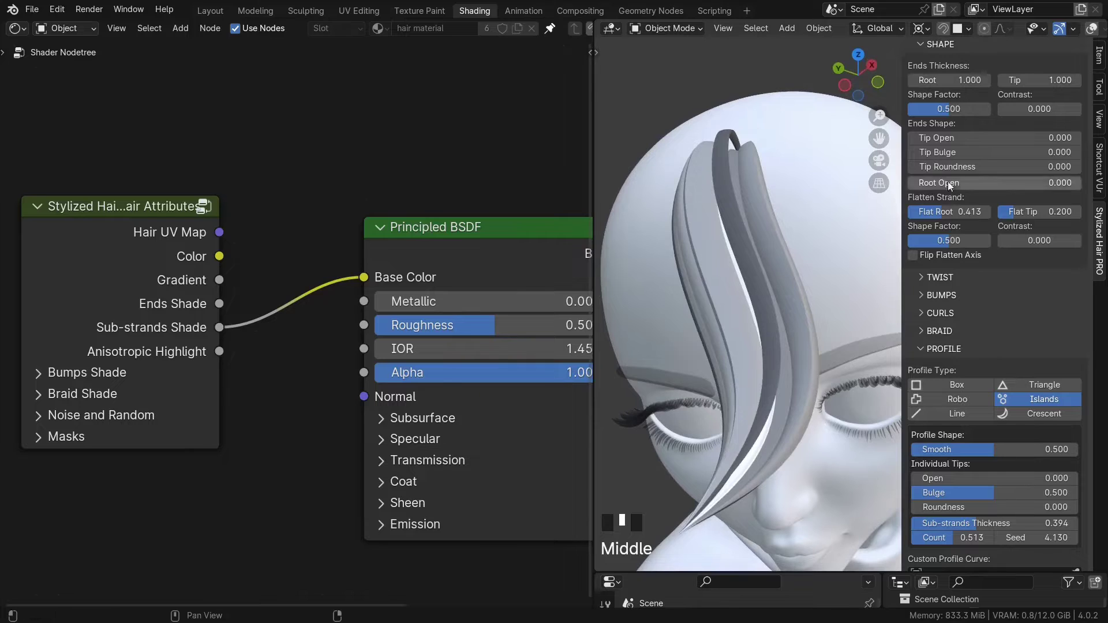
{"action": "left_click_drag", "start_coordinate": [965, 138], "coordinate": [1081, 138]}
{"action": "middle_click_drag", "start_coordinate": [831, 304], "coordinate": [756, 361]}
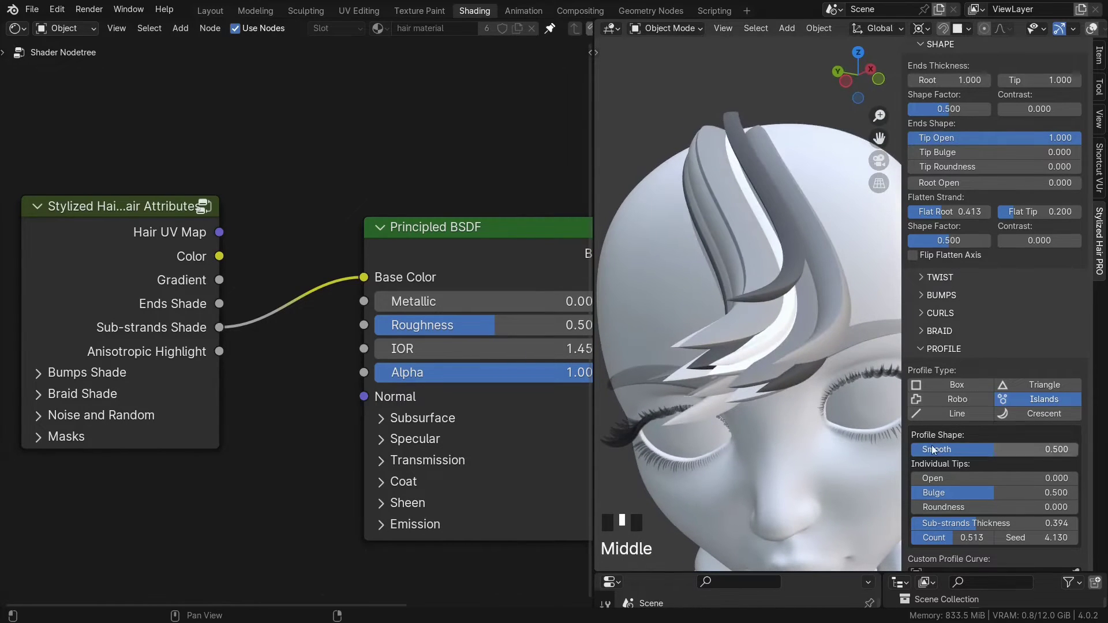
- Cycle the Sub-strands Shade Seed to 31, testing its Contrast and returning that to 0.000
{"action": "scroll", "coordinate": [1010, 450], "scroll_direction": "down", "scroll_amount": 2}
{"action": "scroll", "coordinate": [981, 346], "scroll_direction": "down", "scroll_amount": 15}
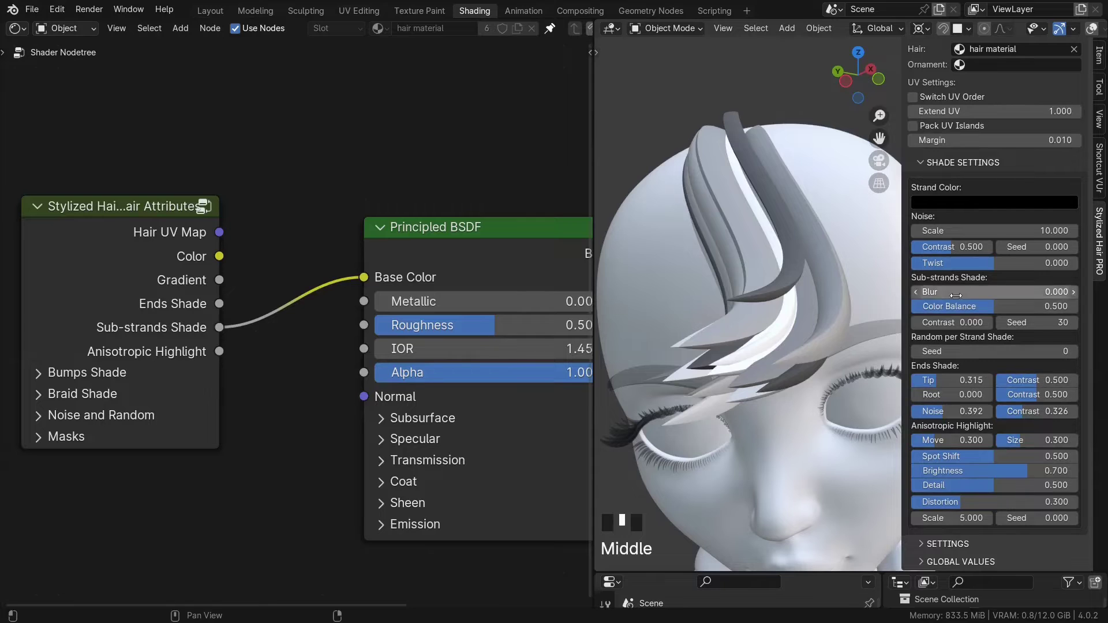
{"action": "left_click", "coordinate": [1074, 323]}
{"action": "left_click", "coordinate": [1074, 322]}
{"action": "left_click", "coordinate": [1074, 323]}
{"action": "left_click", "coordinate": [1074, 322]}
{"action": "left_click", "coordinate": [1074, 323]}
{"action": "left_click", "coordinate": [1075, 324]}
{"action": "left_click", "coordinate": [1075, 323]}
{"action": "left_click", "coordinate": [1075, 324]}
{"action": "left_click", "coordinate": [1002, 323]}
{"action": "left_click", "coordinate": [1001, 323]}
{"action": "left_click", "coordinate": [1001, 323]}
{"action": "mouse_move", "coordinate": [946, 323]}
{"action": "left_mouse_down"}
{"action": "mouse_move", "coordinate": [1068, 323]}
{"action": "mouse_move", "coordinate": [1027, 323]}
{"action": "left_mouse_up"}
{"action": "left_click_drag", "start_coordinate": [984, 323], "coordinate": [912, 323]}
{"action": "left_click", "coordinate": [1001, 323]}
{"action": "left_click", "coordinate": [1001, 323]}
{"action": "left_click", "coordinate": [999, 324]}
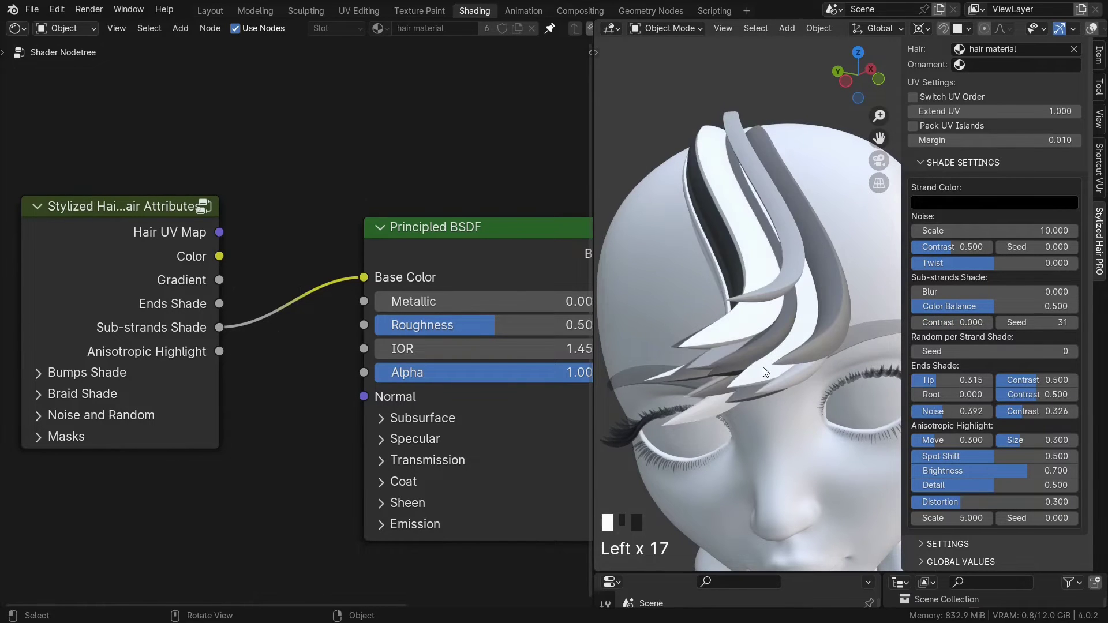
{"action": "middle_click_drag", "start_coordinate": [755, 372], "coordinate": [775, 373]}
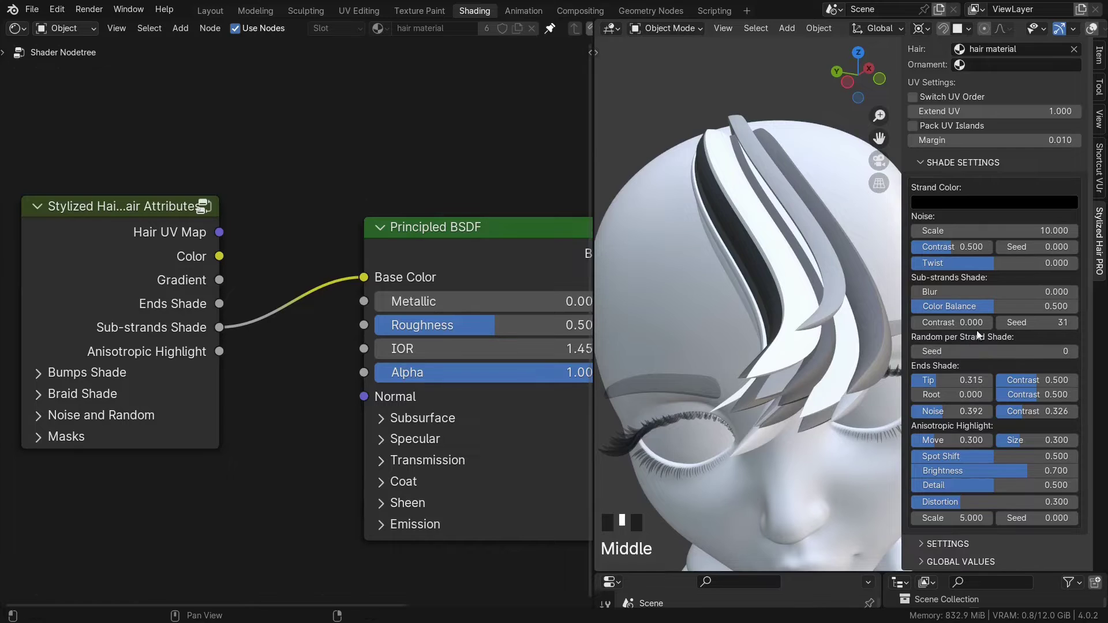
- Try the Sub-strands Shade Blur on a Box profile and return the strand's profile type to Islands
{"action": "scroll", "coordinate": [994, 140], "scroll_direction": "up", "scroll_amount": 8}
{"action": "left_click", "coordinate": [965, 99]}
{"action": "middle_click_drag", "start_coordinate": [835, 338], "coordinate": [838, 392]}
{"action": "scroll", "coordinate": [970, 402], "scroll_direction": "down", "scroll_amount": 9}
{"action": "mouse_move", "coordinate": [963, 293]}
{"action": "left_mouse_down"}
{"action": "mouse_move", "coordinate": [1016, 291]}
{"action": "mouse_move", "coordinate": [941, 293]}
{"action": "left_mouse_up"}
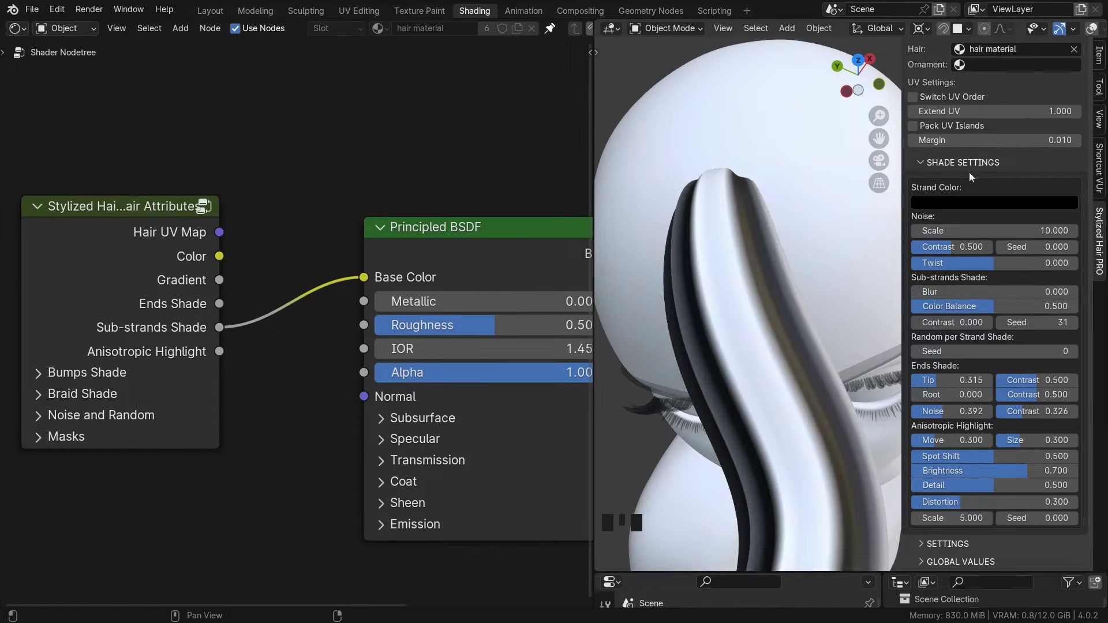
{"action": "scroll", "coordinate": [1038, 146], "scroll_direction": "up", "scroll_amount": 10}
{"action": "middle_click_drag", "start_coordinate": [808, 323], "coordinate": [728, 302]}
{"action": "scroll", "coordinate": [836, 338], "scroll_direction": "up", "scroll_amount": 3}
{"action": "middle_click_drag", "start_coordinate": [832, 364], "coordinate": [710, 283], "text": "shift"}
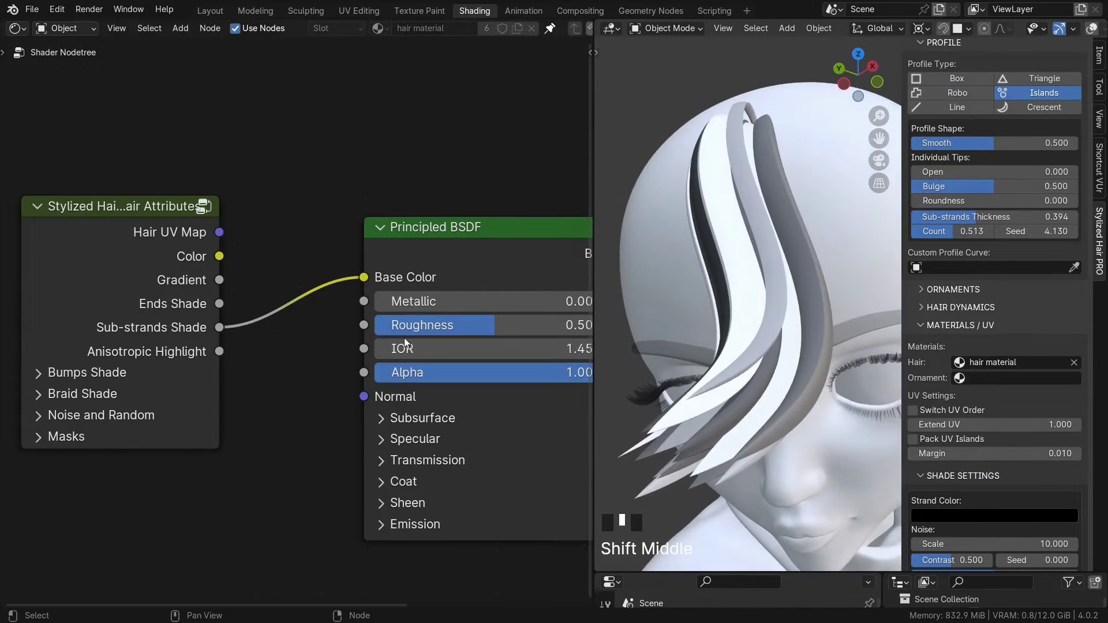
- Move the Hair Attributes node away from the Principled BSDF and add a color Mix node between them
{"action": "scroll", "coordinate": [406, 344], "scroll_direction": "down", "scroll_amount": 5}
{"action": "middle_click_drag", "start_coordinate": [380, 325], "coordinate": [514, 329]}
{"action": "left_click_drag", "start_coordinate": [324, 289], "coordinate": [161, 290]}
{"action": "key", "text": "shift+a"}
{"action": "type", "text": "mix"}
{"action": "left_click", "coordinate": [359, 276]}
{"action": "left_click", "coordinate": [325, 148]}
- Set the Mix node's color A to purple with Hue 0.735, Saturation 0.835 and Value 0.500
{"action": "scroll", "coordinate": [388, 257], "scroll_direction": "up", "scroll_amount": 5}
{"action": "middle_click_drag", "start_coordinate": [388, 258], "coordinate": [386, 303]}
{"action": "left_click", "coordinate": [397, 289]}
{"action": "left_click", "coordinate": [493, 376]}
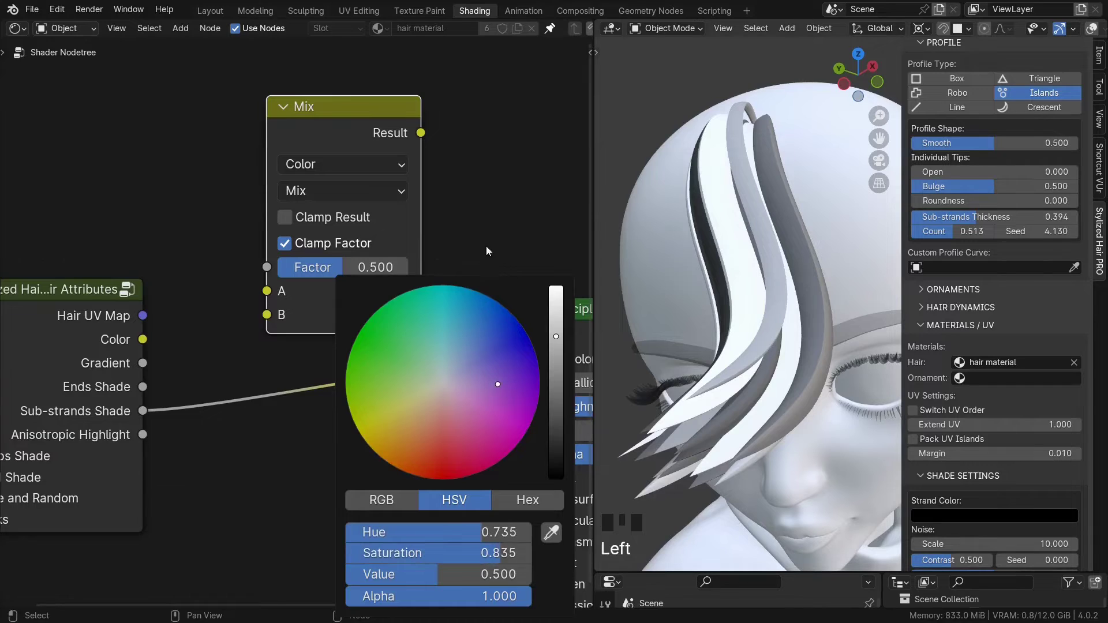
{"action": "left_click", "coordinate": [470, 235]}
- Set the Mix node's blending mode to Overlay
{"action": "left_click_drag", "start_coordinate": [144, 411], "coordinate": [254, 245]}
{"action": "left_click", "coordinate": [314, 193]}
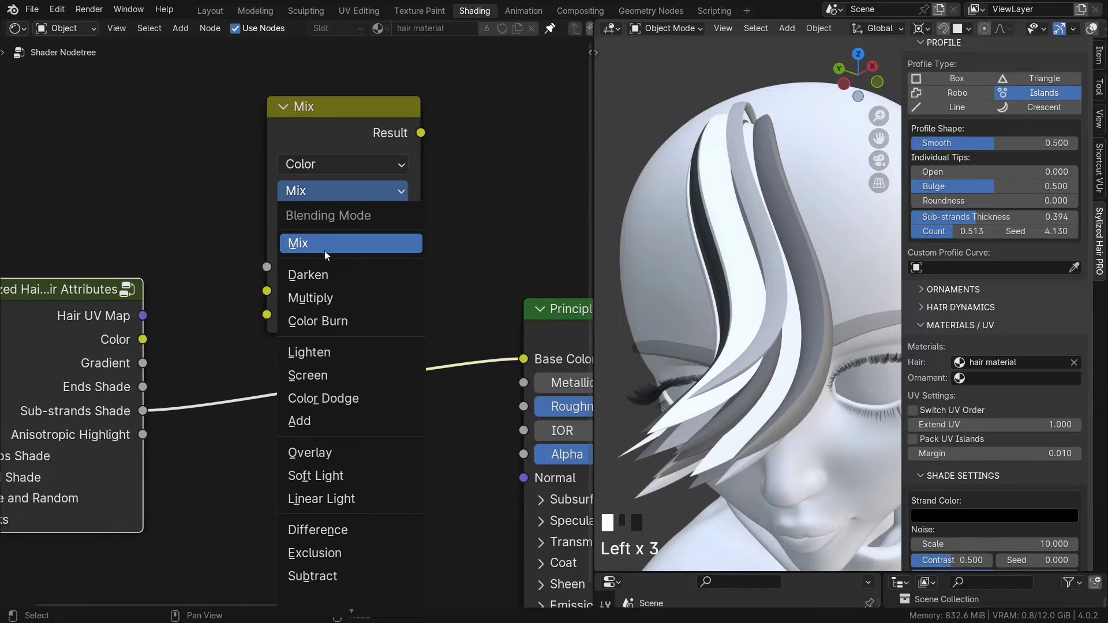
{"action": "left_click", "coordinate": [324, 451]}
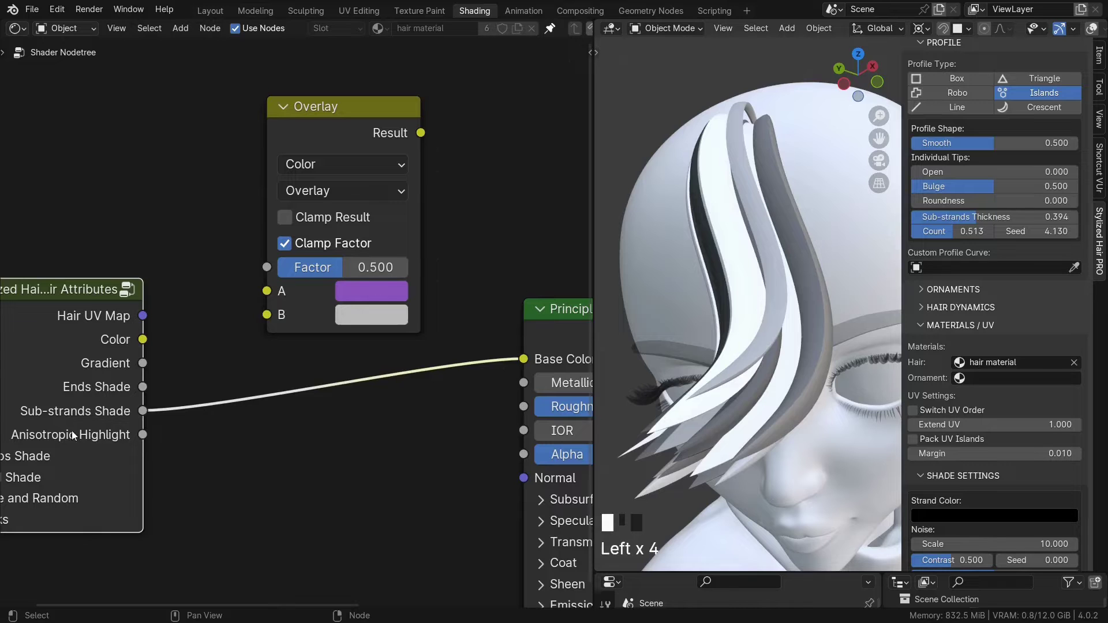
- Connect Sub-strands Shade to the Overlay node's B input and the node's Result to Base Color
{"action": "left_click_drag", "start_coordinate": [142, 411], "coordinate": [267, 315]}
{"action": "scroll", "coordinate": [385, 397], "scroll_direction": "right", "scroll_amount": 2, "text": "ctrl"}
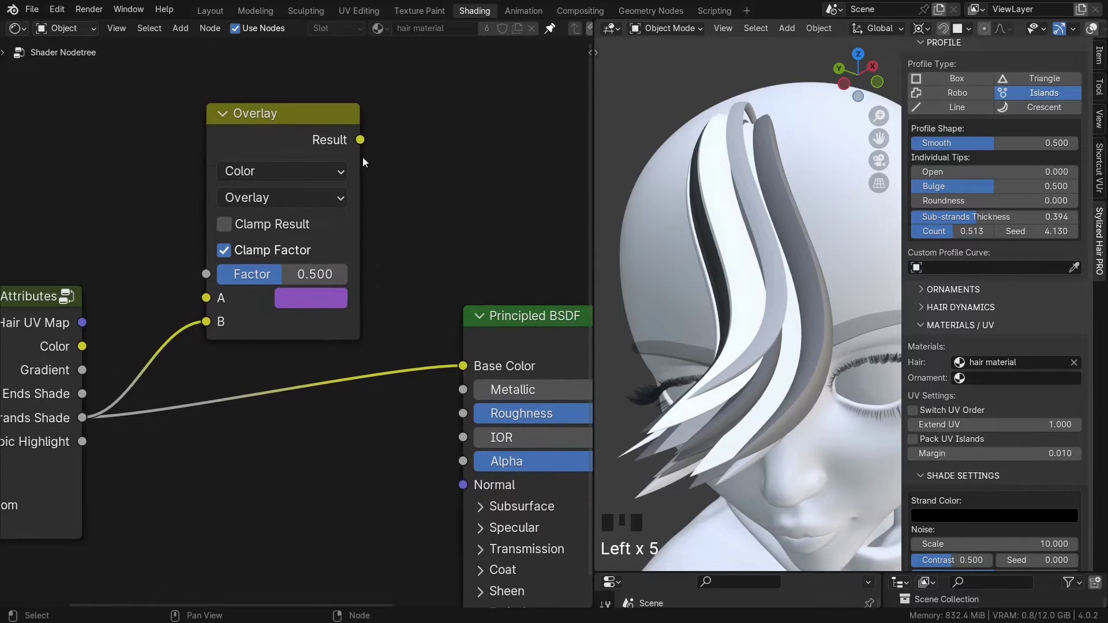
{"action": "left_click_drag", "start_coordinate": [361, 141], "coordinate": [463, 365]}
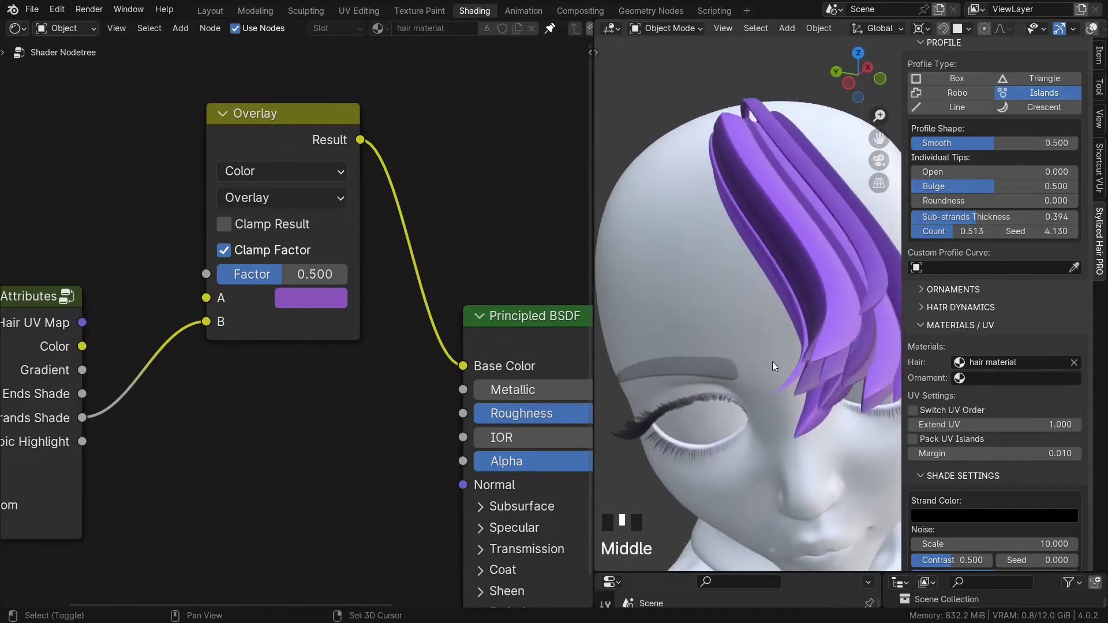
{"action": "middle_click_drag", "start_coordinate": [768, 361], "coordinate": [734, 372], "text": "shift"}
- Vary the Sub-strands Shade Seed, raise its Contrast, and increase the Overlay node's Factor
{"action": "scroll", "coordinate": [971, 360], "scroll_direction": "down", "scroll_amount": 10}
{"action": "left_click", "coordinate": [1074, 358]}
{"action": "left_click", "coordinate": [1074, 358]}
{"action": "left_click_drag", "start_coordinate": [1072, 358], "coordinate": [1096, 359]}
{"action": "mouse_move", "coordinate": [924, 359]}
{"action": "left_mouse_down"}
{"action": "mouse_move", "coordinate": [984, 359]}
{"action": "mouse_move", "coordinate": [958, 362]}
{"action": "left_mouse_up"}
{"action": "left_click_drag", "start_coordinate": [297, 274], "coordinate": [363, 275]}
{"action": "left_click_drag", "start_coordinate": [1045, 359], "coordinate": [1084, 359]}
{"action": "mouse_move", "coordinate": [837, 324]}
{"action": "middle_mouse_down"}
{"action": "mouse_move", "coordinate": [728, 360]}
{"action": "mouse_move", "coordinate": [766, 352]}
{"action": "middle_mouse_up"}
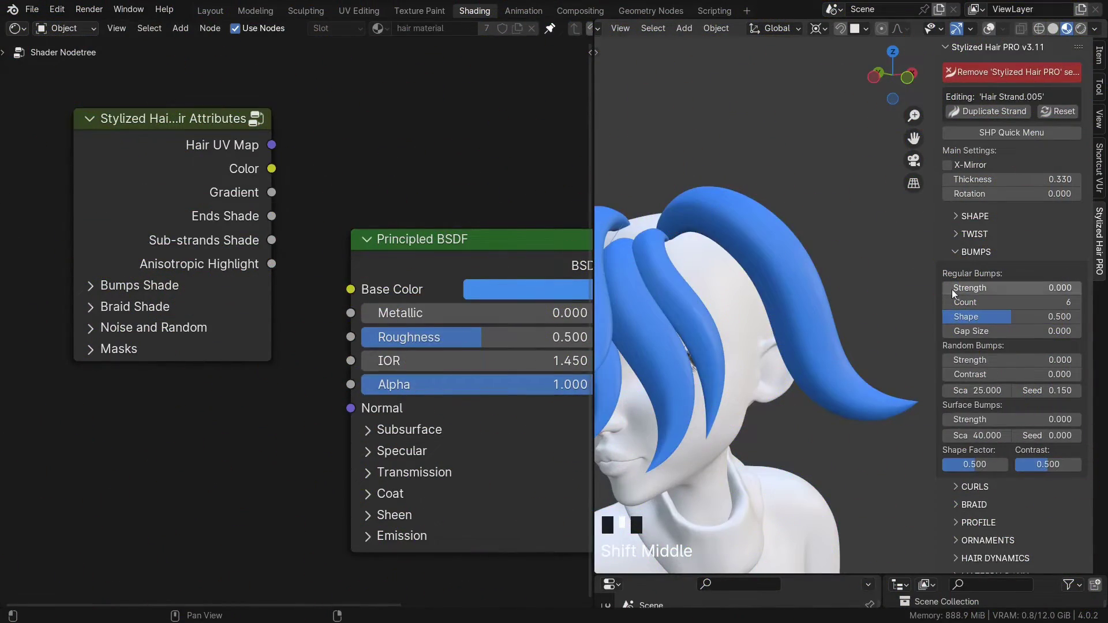
- Set the strand's Regular Bumps Strength to 0.848 and connect the Bumps Shade Regular output to Base Color
{"action": "left_click_drag", "start_coordinate": [951, 290], "coordinate": [1057, 289]}
{"action": "left_click", "coordinate": [86, 286]}
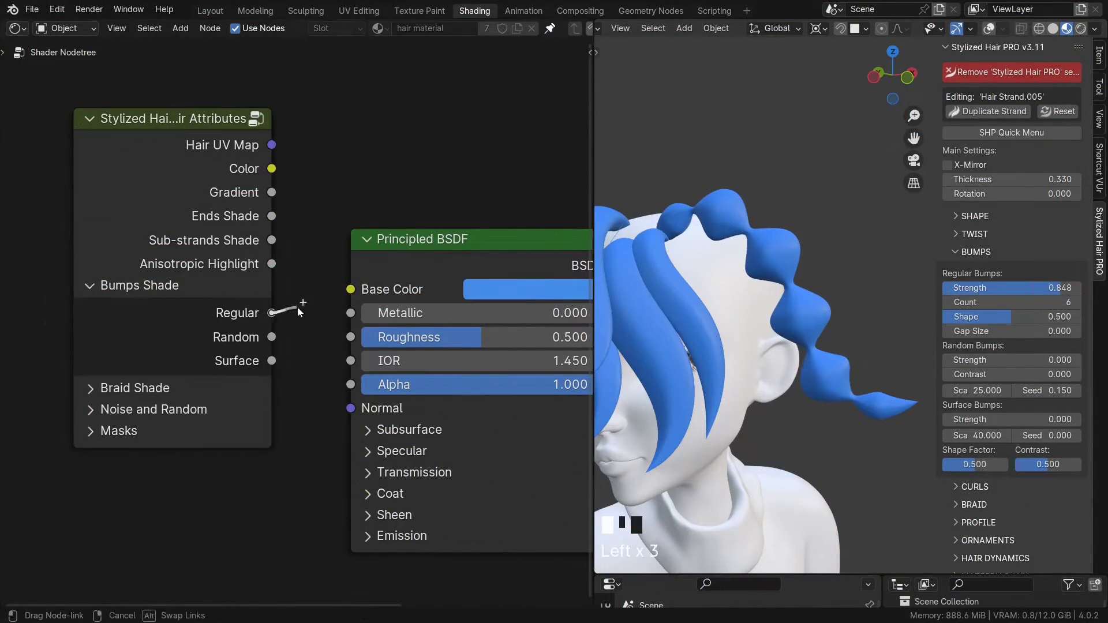
{"action": "left_click_drag", "start_coordinate": [306, 302], "coordinate": [350, 290]}
{"action": "scroll", "coordinate": [844, 294], "scroll_direction": "up", "scroll_amount": 3}
{"action": "middle_click_drag", "start_coordinate": [844, 293], "coordinate": [747, 213]}
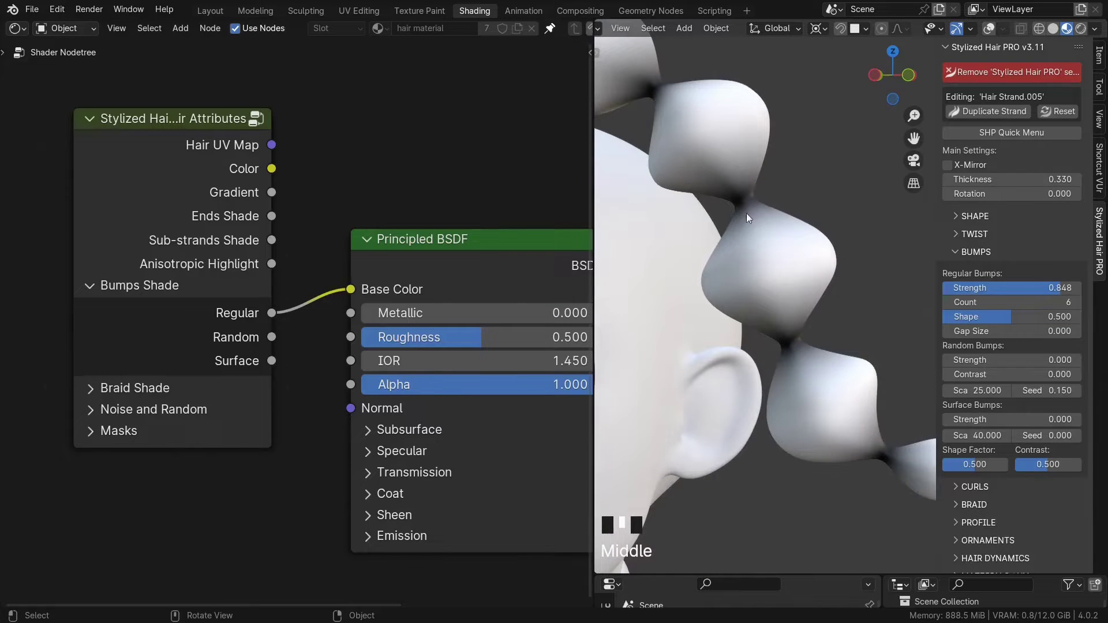
- Set the Regular Bumps Count to 4
{"action": "double_click", "coordinate": [947, 303]}
{"action": "scroll", "coordinate": [831, 269], "scroll_direction": "down", "scroll_amount": 1}
{"action": "middle_click_drag", "start_coordinate": [820, 283], "coordinate": [779, 267]}
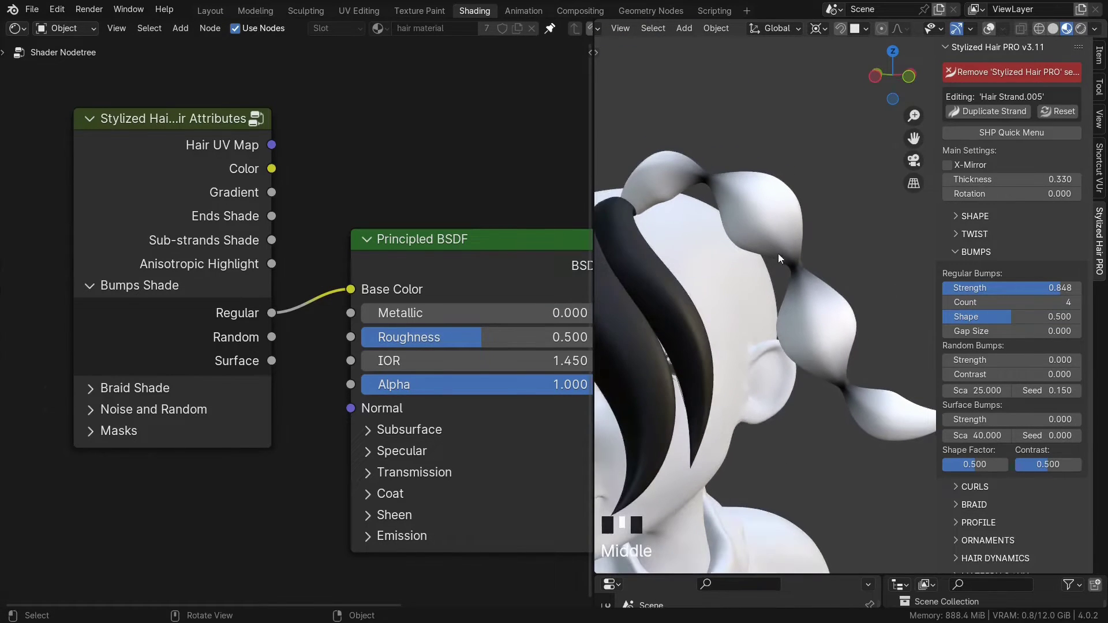
- Connect the Bumps Shade Random output to Base Color and trade Regular Bumps Strength for Random Bumps Strength
{"action": "left_click_drag", "start_coordinate": [270, 337], "coordinate": [350, 290]}
{"action": "left_click_drag", "start_coordinate": [1032, 289], "coordinate": [915, 288]}
{"action": "left_click_drag", "start_coordinate": [970, 360], "coordinate": [1054, 390]}
- Undo the Random Bumps change and raise Surface Bumps Strength with the Bumps Shade Surface output feeding Base Color
{"action": "key", "text": "ctrl+z"}
{"action": "left_click_drag", "start_coordinate": [271, 361], "coordinate": [350, 289]}
{"action": "left_click_drag", "start_coordinate": [981, 420], "coordinate": [1039, 435], "text": "shift"}
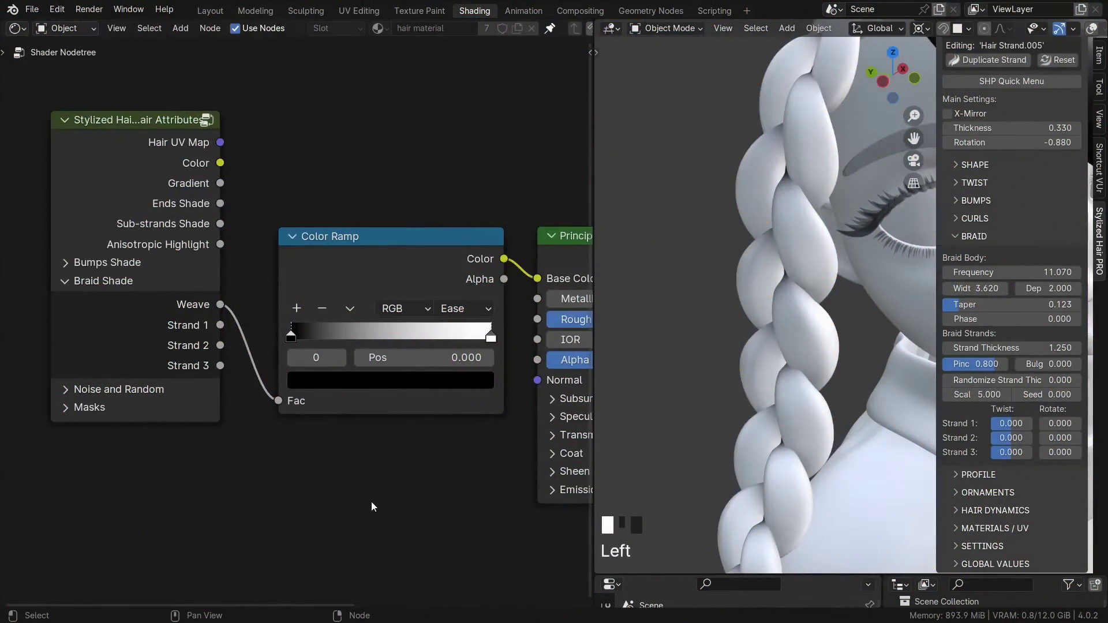
- Move the Color Ramp's black stop to position 0.172 to deepen the braid's Weave shading
{"action": "mouse_move", "coordinate": [1006, 273]}
{"action": "left_mouse_down"}
{"action": "mouse_move", "coordinate": [1042, 272]}
{"action": "mouse_move", "coordinate": [1006, 273]}
{"action": "left_mouse_up"}
{"action": "mouse_move", "coordinate": [288, 333]}
{"action": "left_mouse_down"}
{"action": "mouse_move", "coordinate": [405, 341]}
{"action": "mouse_move", "coordinate": [334, 349]}
{"action": "left_mouse_up"}
{"action": "middle_click_drag", "start_coordinate": [831, 332], "coordinate": [846, 334]}
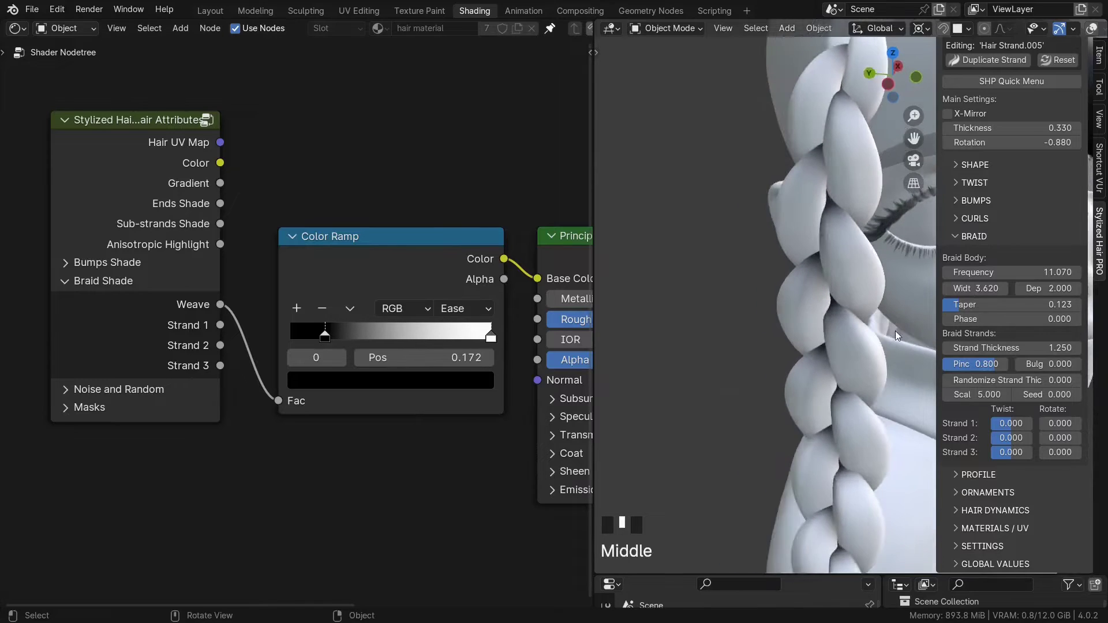
{"action": "scroll", "coordinate": [846, 335], "scroll_direction": "up", "scroll_amount": 2}
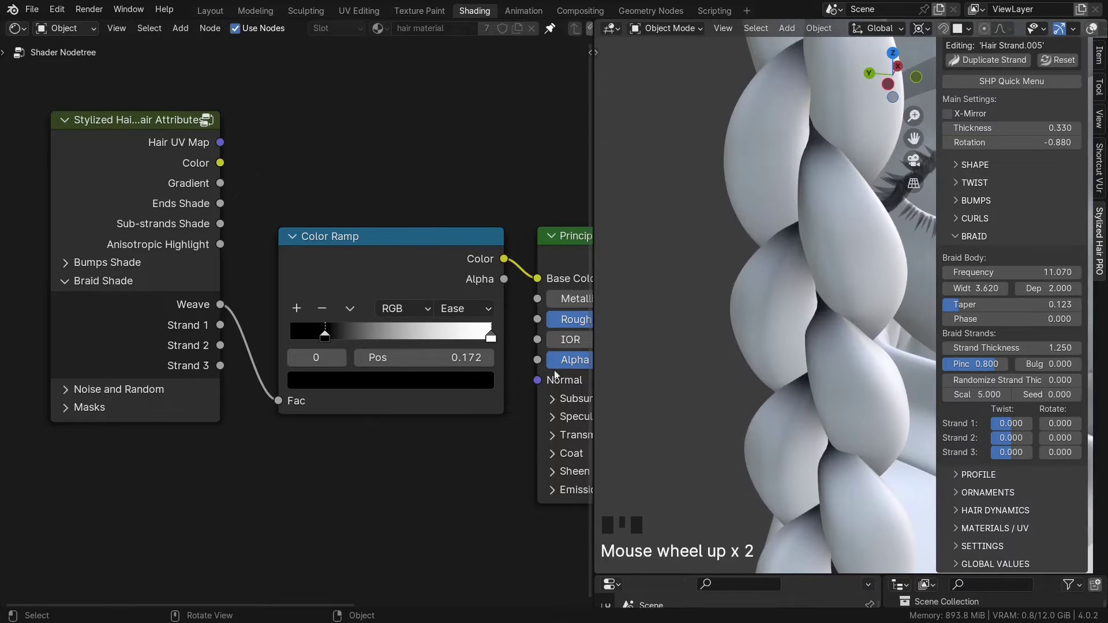
- Remove the Color Ramp while keeping its link, and connect the Braid Shade Strand 1 output to Base Color
{"action": "left_click", "coordinate": [372, 269]}
{"action": "key", "text": "ctrl+x"}
{"action": "left_click", "coordinate": [75, 263]}
{"action": "left_click_drag", "start_coordinate": [103, 208], "coordinate": [295, 153]}
{"action": "scroll", "coordinate": [427, 331], "scroll_direction": "up", "scroll_amount": 4}
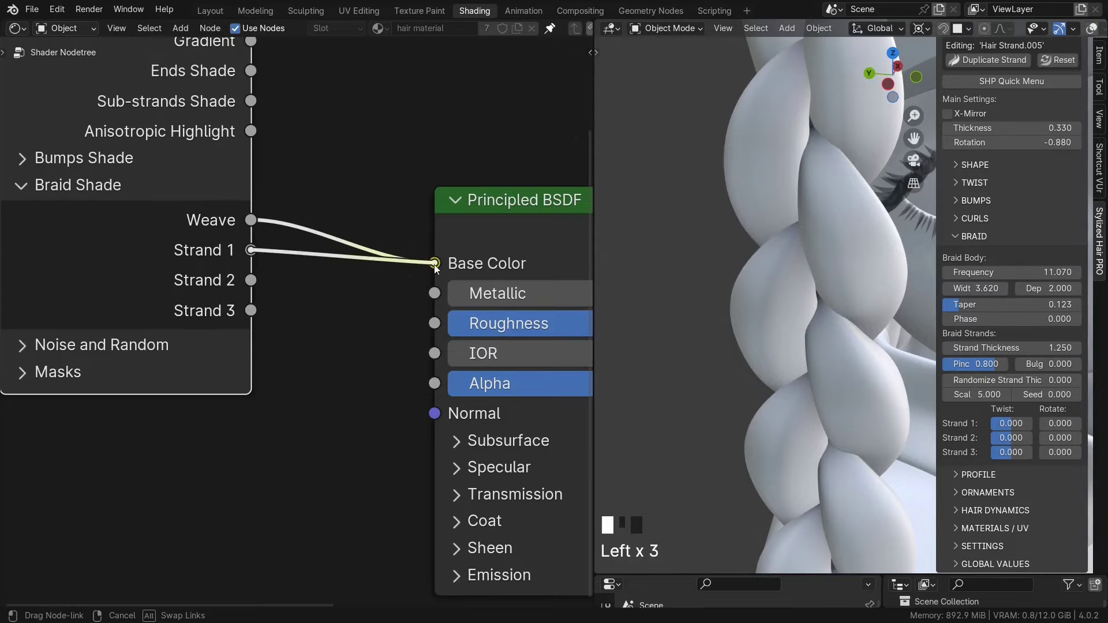
{"action": "left_click_drag", "start_coordinate": [436, 268], "coordinate": [435, 264]}
{"action": "scroll", "coordinate": [761, 336], "scroll_direction": "down", "scroll_amount": 2}
{"action": "scroll", "coordinate": [812, 306], "scroll_direction": "down", "scroll_amount": 1}
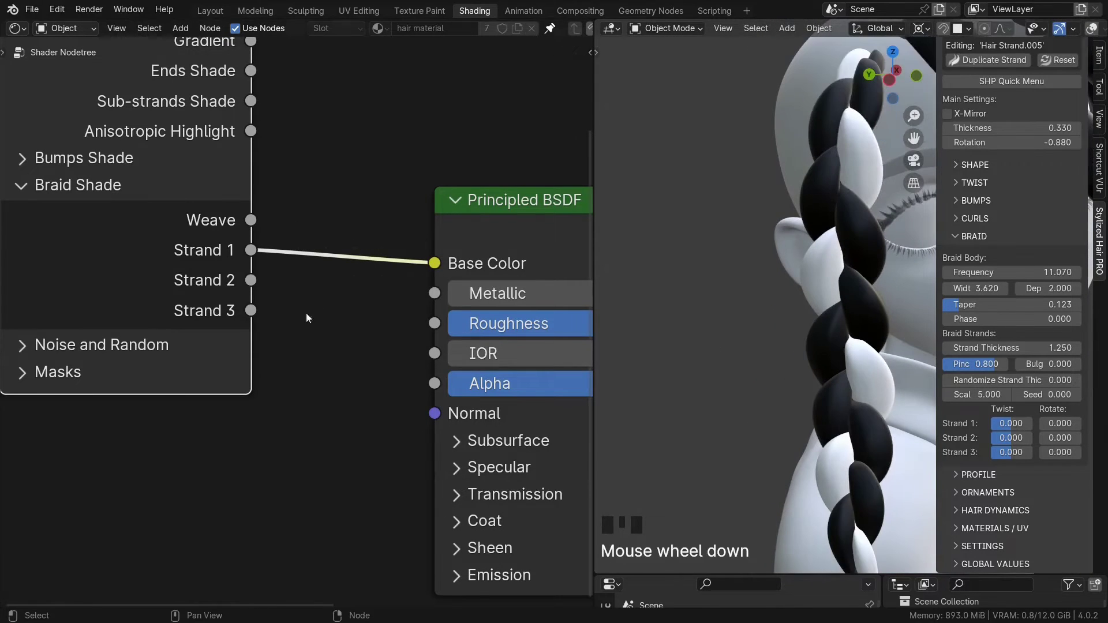
- Swap the Braid Shade Strand 1, 2 and 3 outputs into Base Color by turns, finishing with Strand 3
{"action": "left_click_drag", "start_coordinate": [251, 280], "coordinate": [434, 263]}
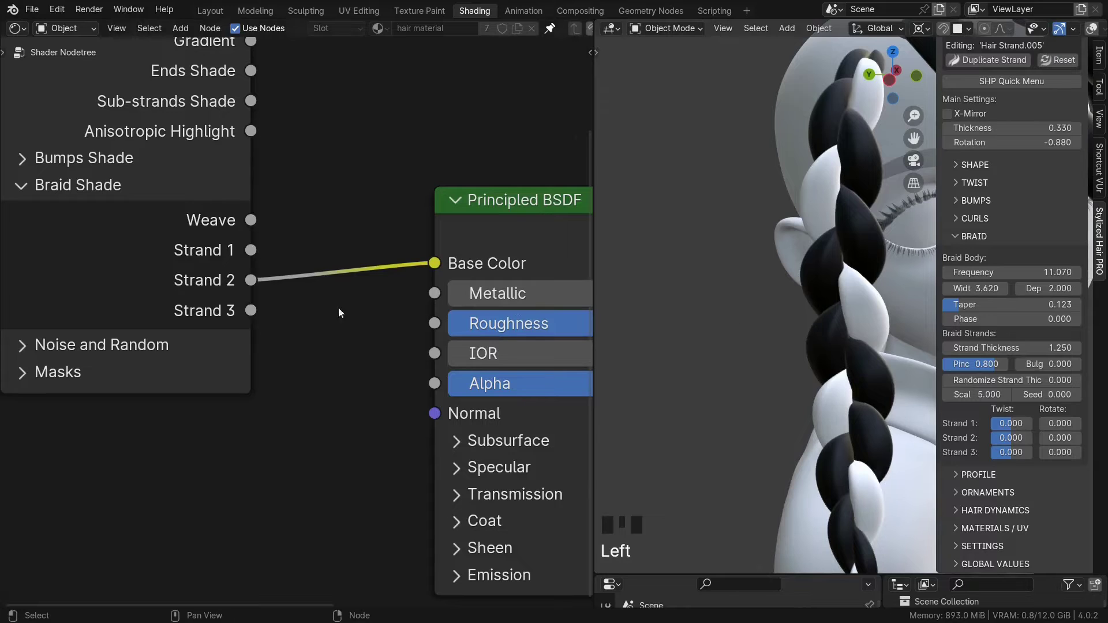
{"action": "left_click_drag", "start_coordinate": [250, 310], "coordinate": [435, 264]}
{"action": "left_click_drag", "start_coordinate": [250, 280], "coordinate": [435, 264]}
{"action": "left_click_drag", "start_coordinate": [250, 250], "coordinate": [435, 264]}
{"action": "left_click_drag", "start_coordinate": [251, 280], "coordinate": [435, 263]}
{"action": "left_click_drag", "start_coordinate": [251, 310], "coordinate": [435, 264]}
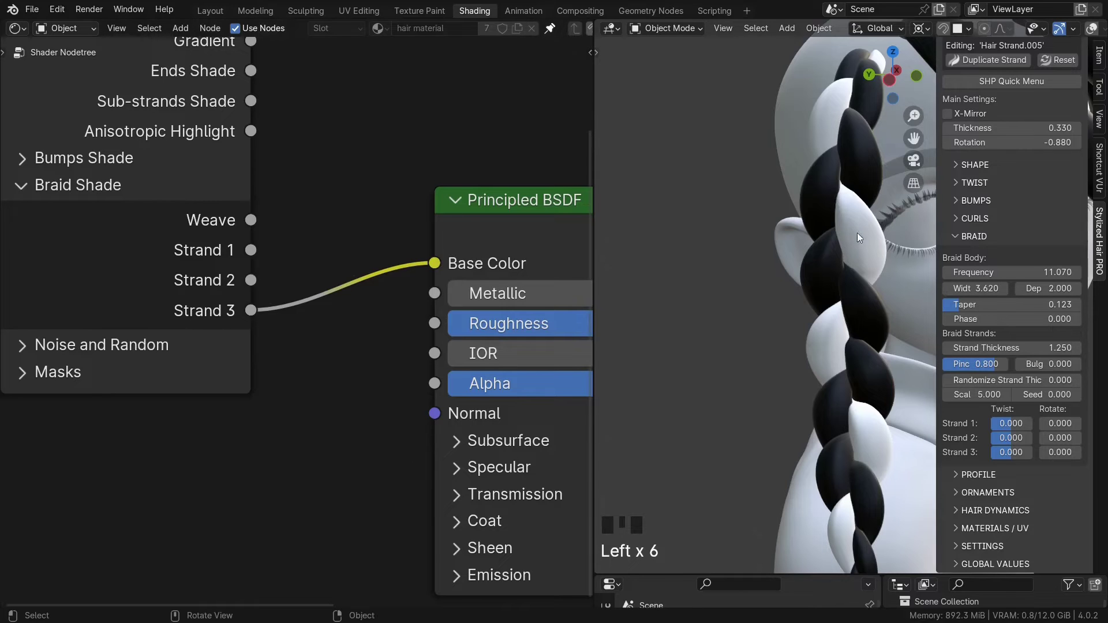
- Insert a color Mix node before Base Color, with the Braid Shade Strand 3 output driving its Factor
{"action": "scroll", "coordinate": [323, 386], "scroll_direction": "down", "scroll_amount": 4}
{"action": "middle_click_drag", "start_coordinate": [322, 386], "coordinate": [432, 408]}
{"action": "left_click_drag", "start_coordinate": [242, 141], "coordinate": [38, 151]}
{"action": "key", "text": "shift+a"}
{"action": "type", "text": "mix"}
{"action": "key", "text": "Return"}
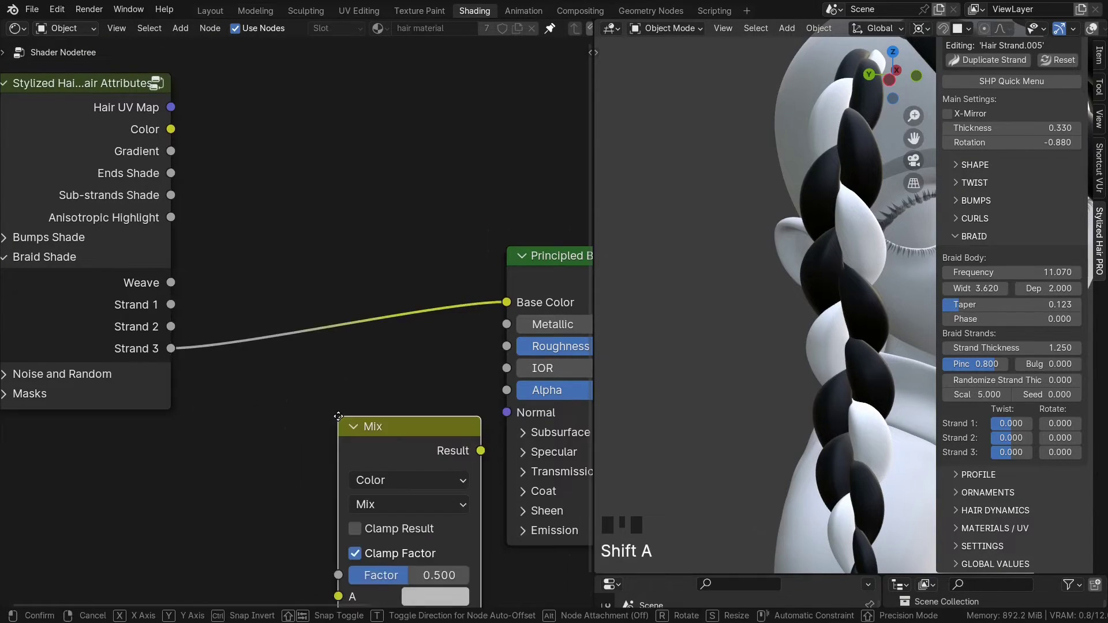
{"action": "left_click", "coordinate": [281, 68]}
{"action": "left_click_drag", "start_coordinate": [172, 354], "coordinate": [279, 226]}
{"action": "left_click_drag", "start_coordinate": [494, 301], "coordinate": [498, 306]}
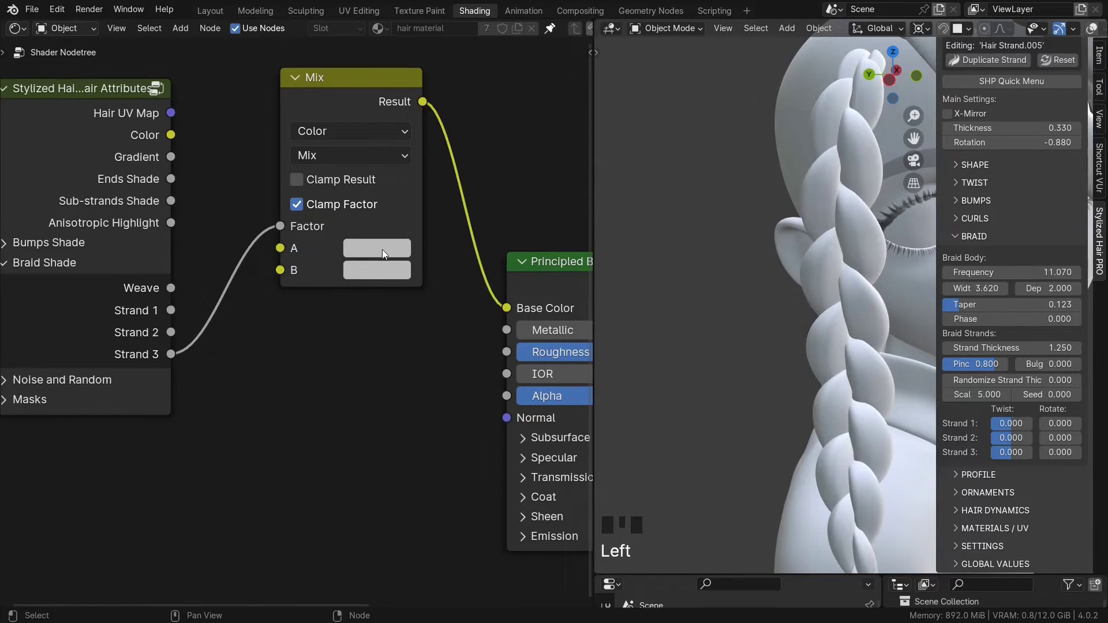
- Set the Mix node's color A to blue and color B to a bright orange-yellow
{"action": "left_click", "coordinate": [381, 249]}
{"action": "left_click", "coordinate": [405, 376]}
{"action": "left_click", "coordinate": [363, 273]}
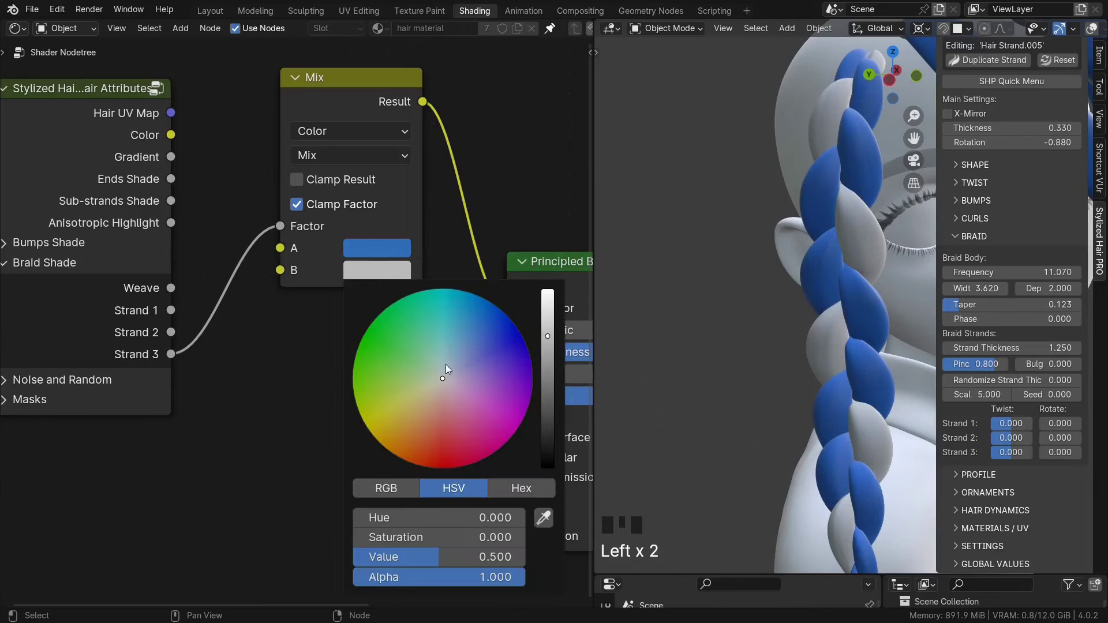
{"action": "left_click_drag", "start_coordinate": [445, 370], "coordinate": [387, 395]}
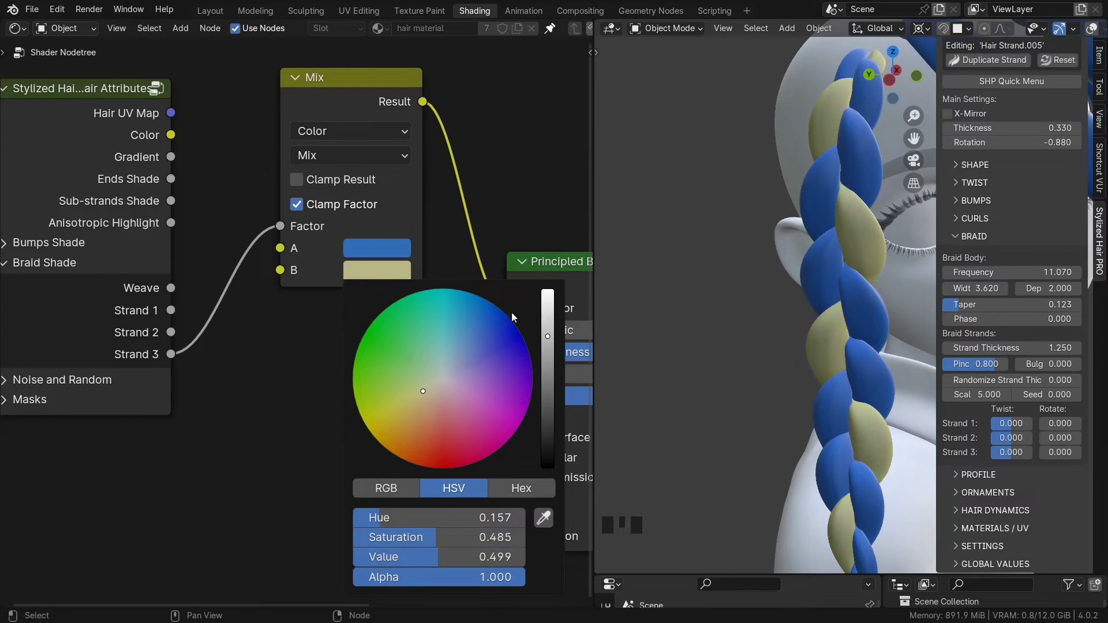
{"action": "left_click_drag", "start_coordinate": [547, 316], "coordinate": [548, 286]}
{"action": "left_click_drag", "start_coordinate": [433, 383], "coordinate": [401, 423]}
- Swap the Strand 2 and Strand 1 outputs into the Mix Factor by turns, finishing with Strand 3
{"action": "middle_click_drag", "start_coordinate": [811, 393], "coordinate": [771, 372]}
{"action": "scroll", "coordinate": [762, 244], "scroll_direction": "up", "scroll_amount": 2}
{"action": "left_click_drag", "start_coordinate": [171, 332], "coordinate": [280, 226]}
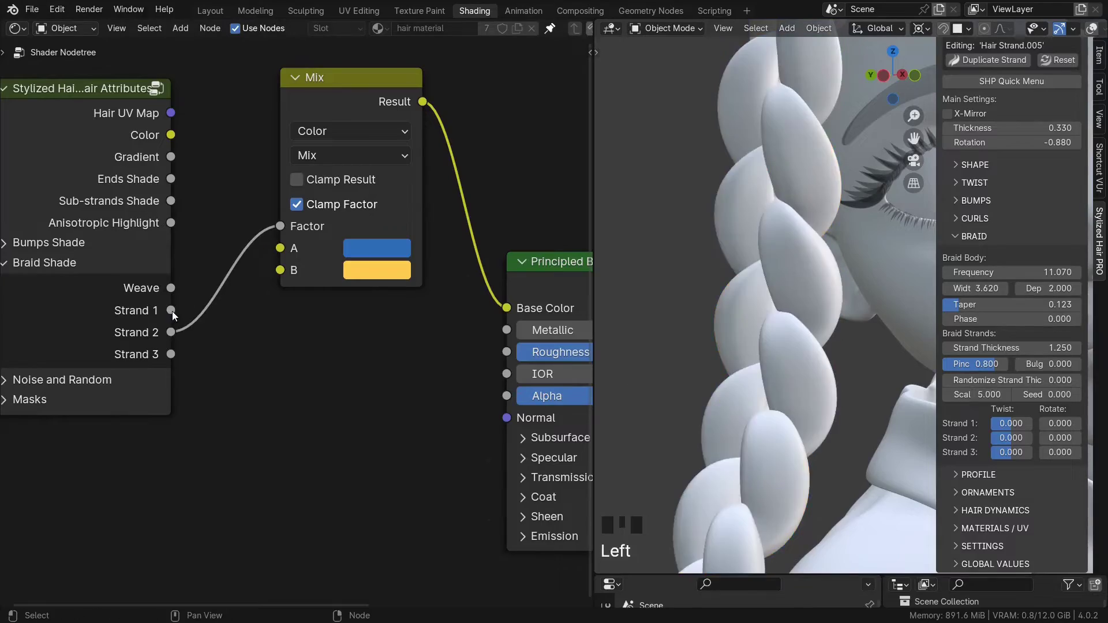
{"action": "left_click_drag", "start_coordinate": [170, 310], "coordinate": [280, 226]}
{"action": "left_click_drag", "start_coordinate": [172, 332], "coordinate": [280, 226]}
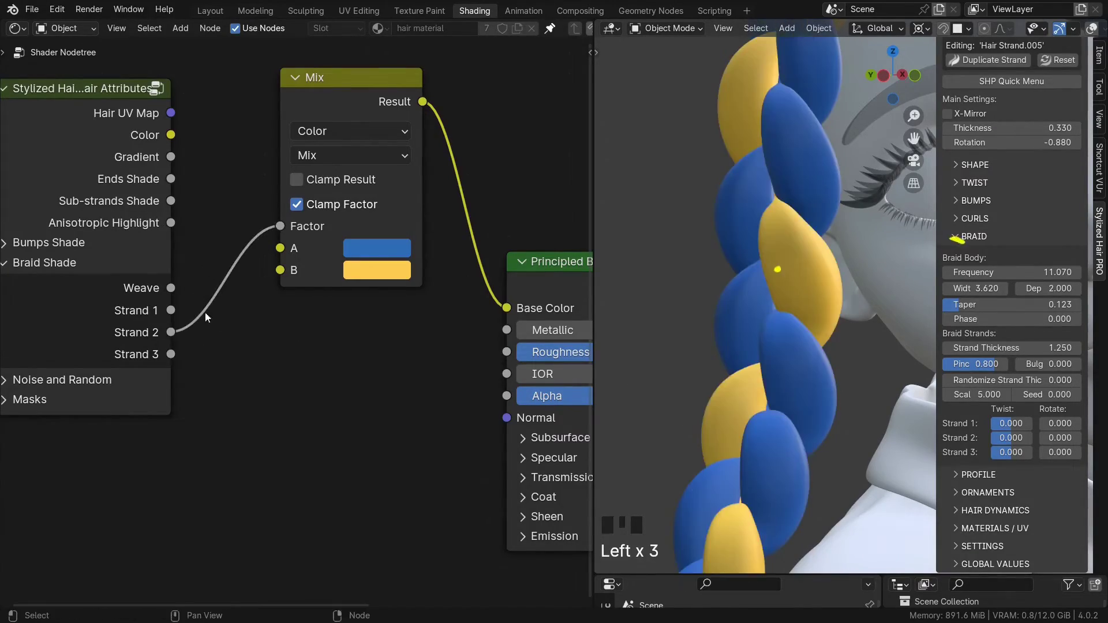
{"action": "left_click_drag", "start_coordinate": [171, 354], "coordinate": [280, 227]}
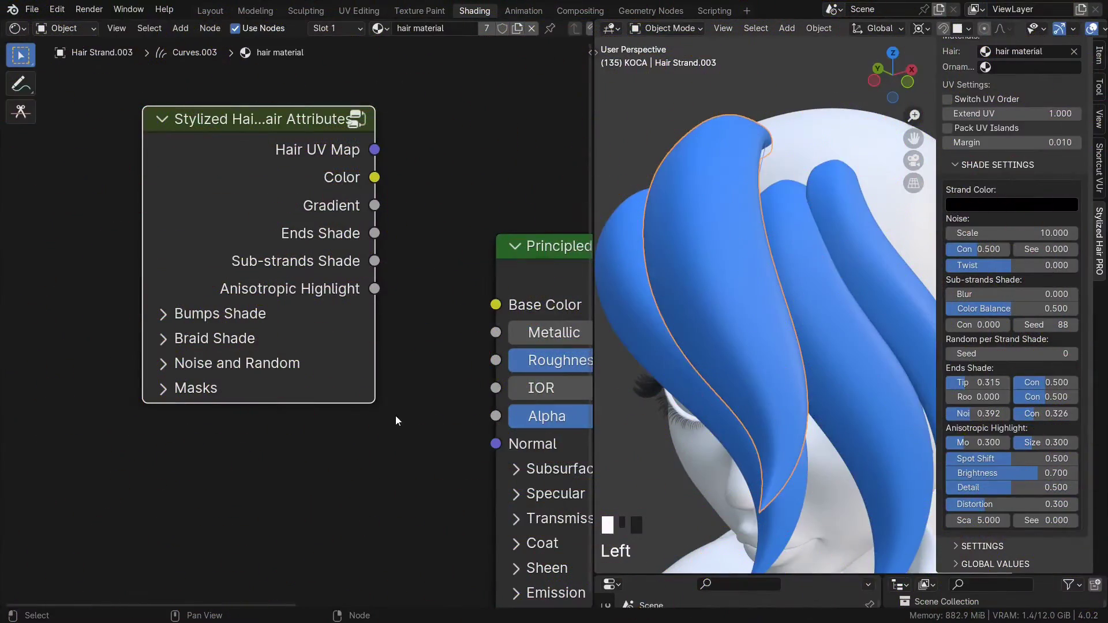
- Expand Noise and Random on the Hair Attributes node and connect its Noise output to Base Color
{"action": "left_click", "coordinate": [164, 364]}
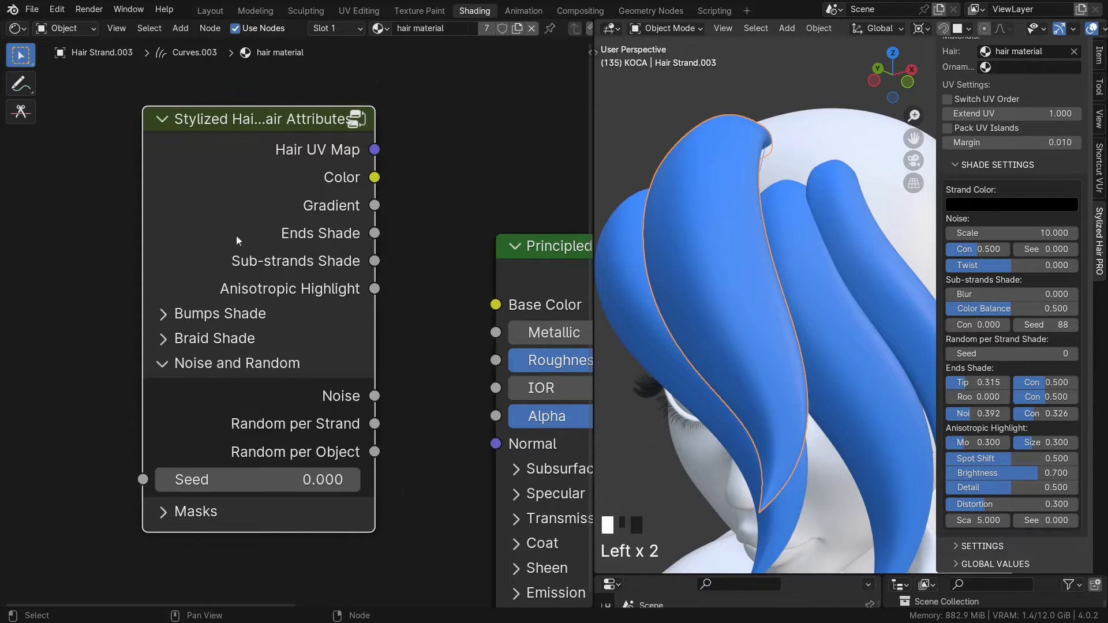
{"action": "left_click_drag", "start_coordinate": [238, 236], "coordinate": [246, 223]}
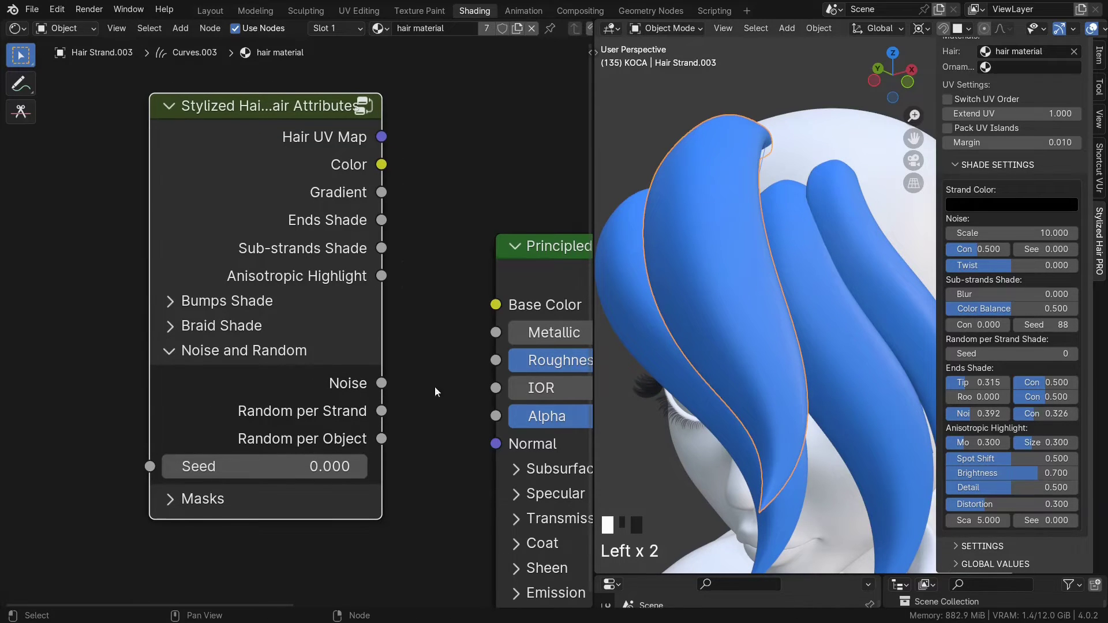
{"action": "left_click_drag", "start_coordinate": [382, 383], "coordinate": [485, 310]}
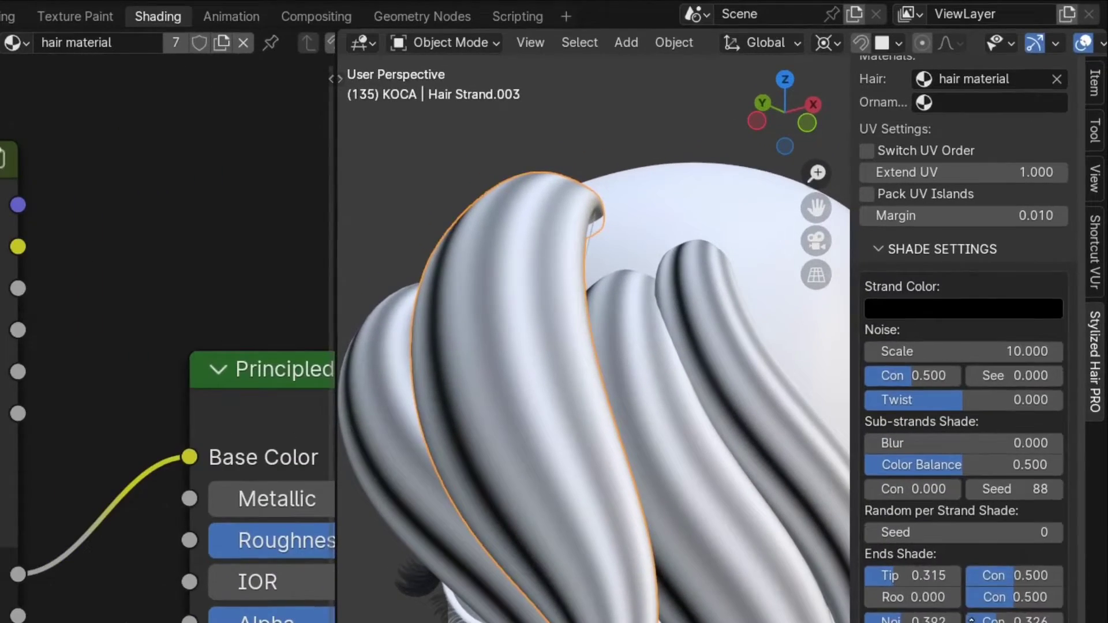
- Raise the hair strand's Noise Scale to 37.4 in the shade settings
{"action": "scroll", "coordinate": [1004, 600], "scroll_direction": "up", "scroll_amount": 1}
{"action": "left_click_drag", "start_coordinate": [986, 409], "coordinate": [1037, 385]}
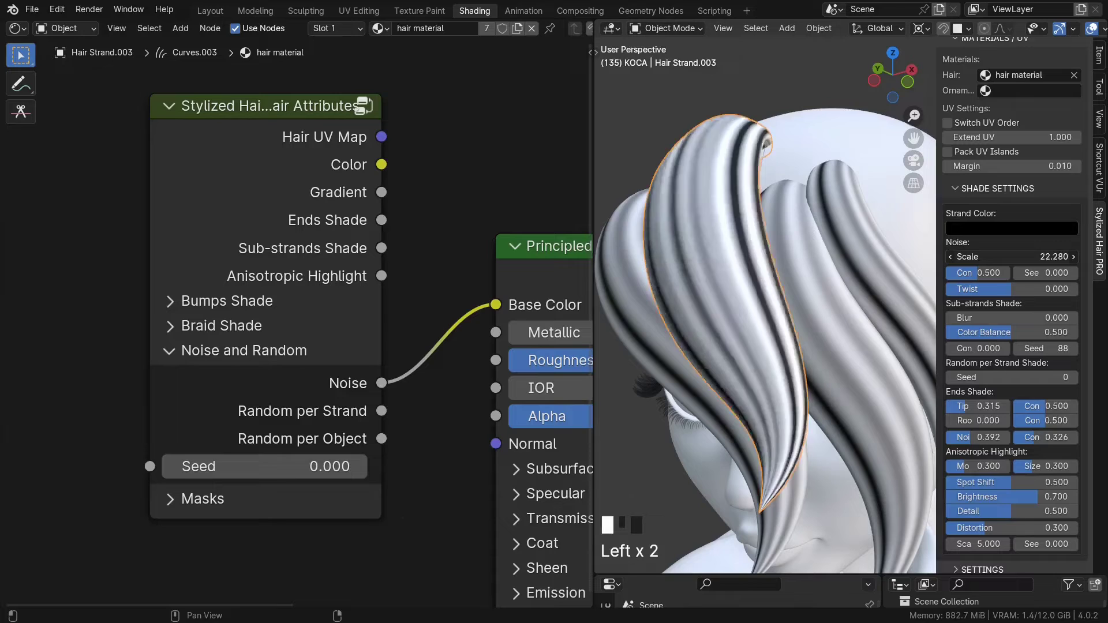
{"action": "mouse_move", "coordinate": [1019, 258]}
{"action": "left_mouse_down"}
{"action": "mouse_move", "coordinate": [1037, 257]}
{"action": "mouse_move", "coordinate": [946, 279]}
{"action": "mouse_move", "coordinate": [1062, 273]}
{"action": "mouse_move", "coordinate": [1033, 273]}
{"action": "mouse_move", "coordinate": [1033, 289]}
{"action": "mouse_move", "coordinate": [1045, 289]}
{"action": "left_mouse_up"}
- Try negative and positive Noise Twist on the hair strand, ending at 0.381
{"action": "scroll", "coordinate": [837, 288], "scroll_direction": "up", "scroll_amount": 3}
{"action": "middle_click_drag", "start_coordinate": [854, 288], "coordinate": [901, 283]}
{"action": "left_click_drag", "start_coordinate": [975, 289], "coordinate": [909, 289]}
{"action": "middle_click_drag", "start_coordinate": [848, 296], "coordinate": [836, 289]}
{"action": "left_click_drag", "start_coordinate": [976, 289], "coordinate": [1039, 288]}
{"action": "middle_click_drag", "start_coordinate": [838, 284], "coordinate": [878, 228]}
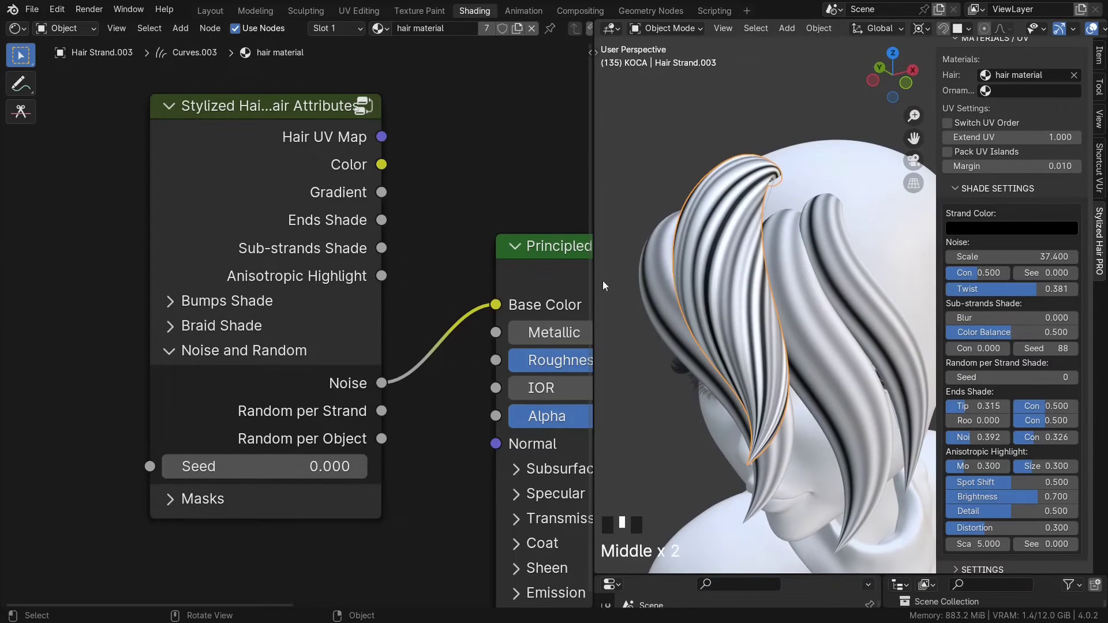
- Move the Noise link from Base Color to the Principled BSDF's Roughness input
{"action": "scroll", "coordinate": [480, 263], "scroll_direction": "down", "scroll_amount": 4}
{"action": "left_click_drag", "start_coordinate": [269, 208], "coordinate": [135, 210]}
{"action": "middle_click_drag", "start_coordinate": [434, 420], "coordinate": [386, 399]}
{"action": "middle_click_drag", "start_coordinate": [199, 354], "coordinate": [268, 331]}
{"action": "left_click_drag", "start_coordinate": [139, 135], "coordinate": [70, 125]}
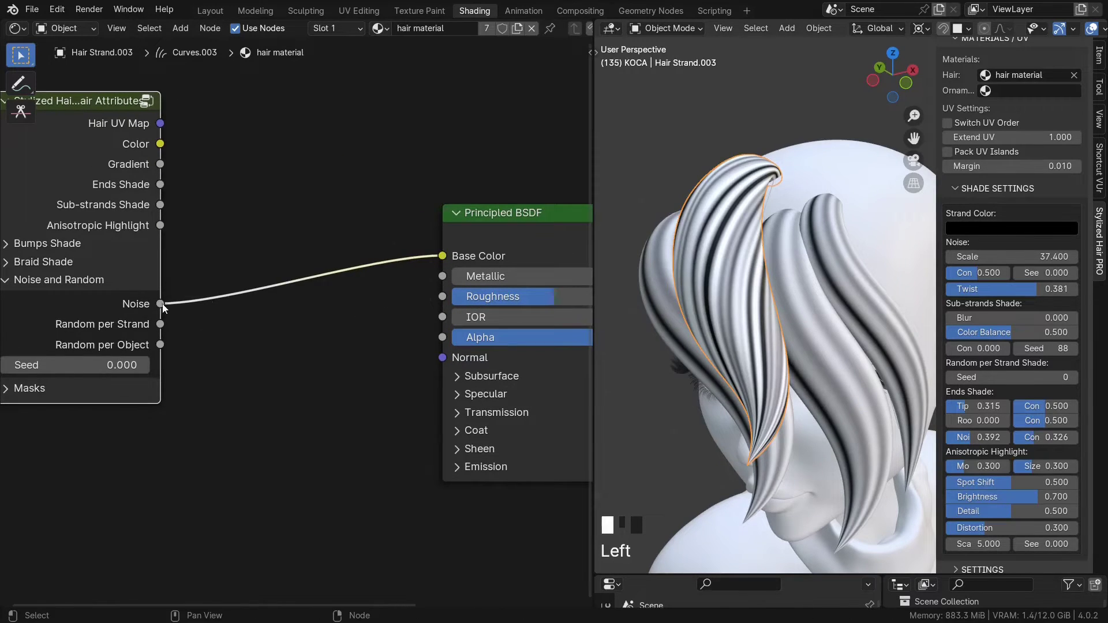
{"action": "left_click_drag", "start_coordinate": [446, 259], "coordinate": [443, 296]}
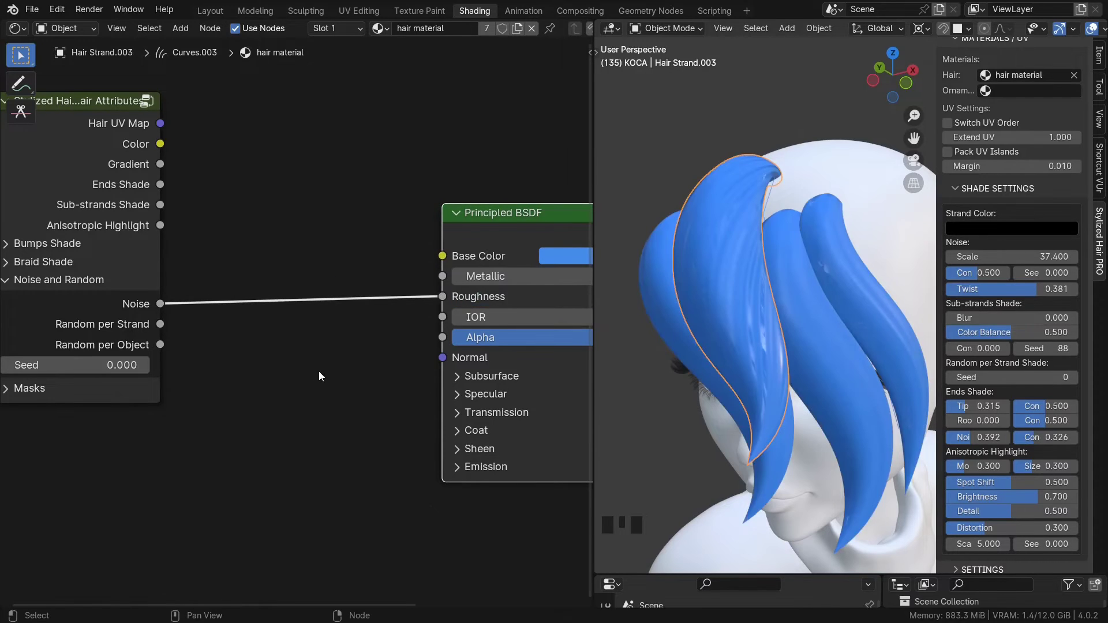
{"action": "scroll", "coordinate": [691, 338], "scroll_direction": "up", "scroll_amount": 2}
{"action": "middle_click_drag", "start_coordinate": [692, 339], "coordinate": [796, 334], "text": "shift"}
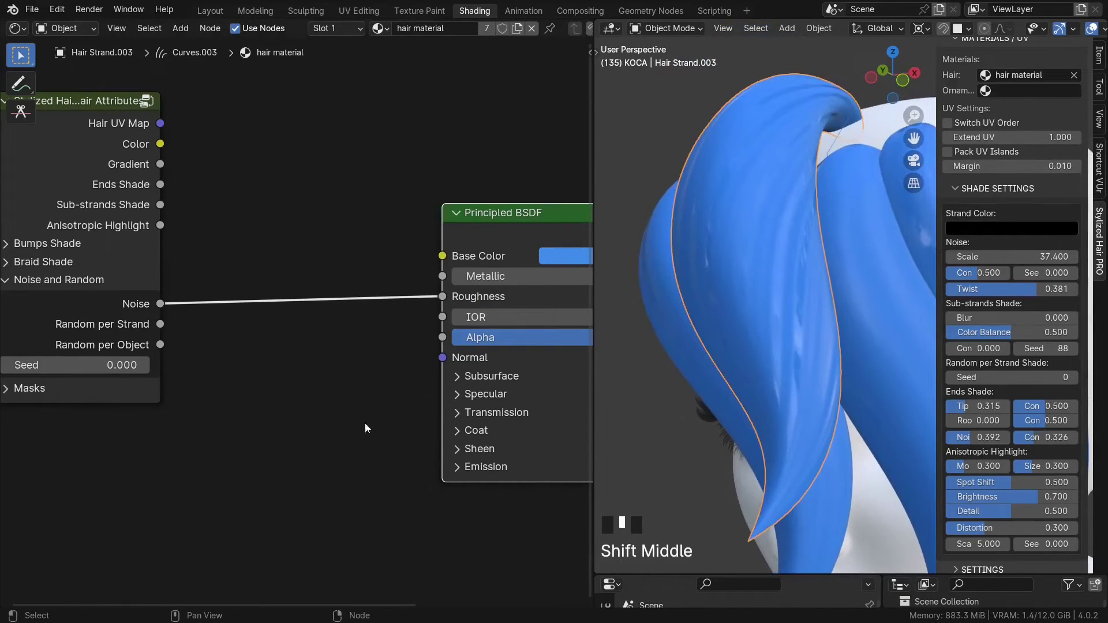
- Insert a Map Range node between the Noise output and Roughness
{"action": "key", "text": "shift+a"}
{"action": "type", "text": "Map ra"}
{"action": "key", "text": "Return"}
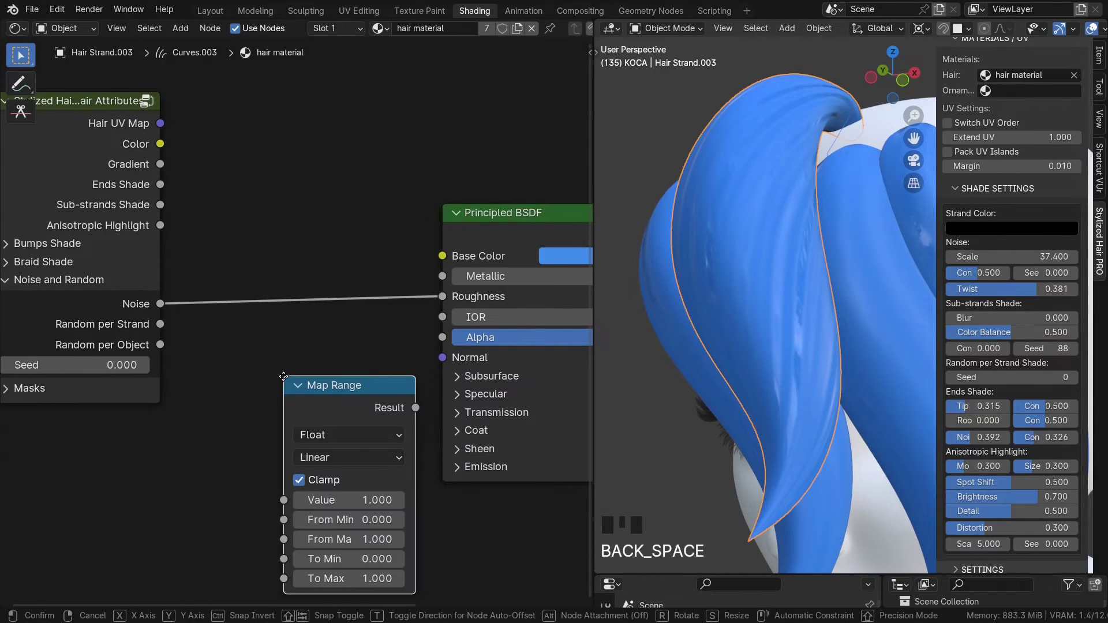
{"action": "left_click", "coordinate": [235, 207]}
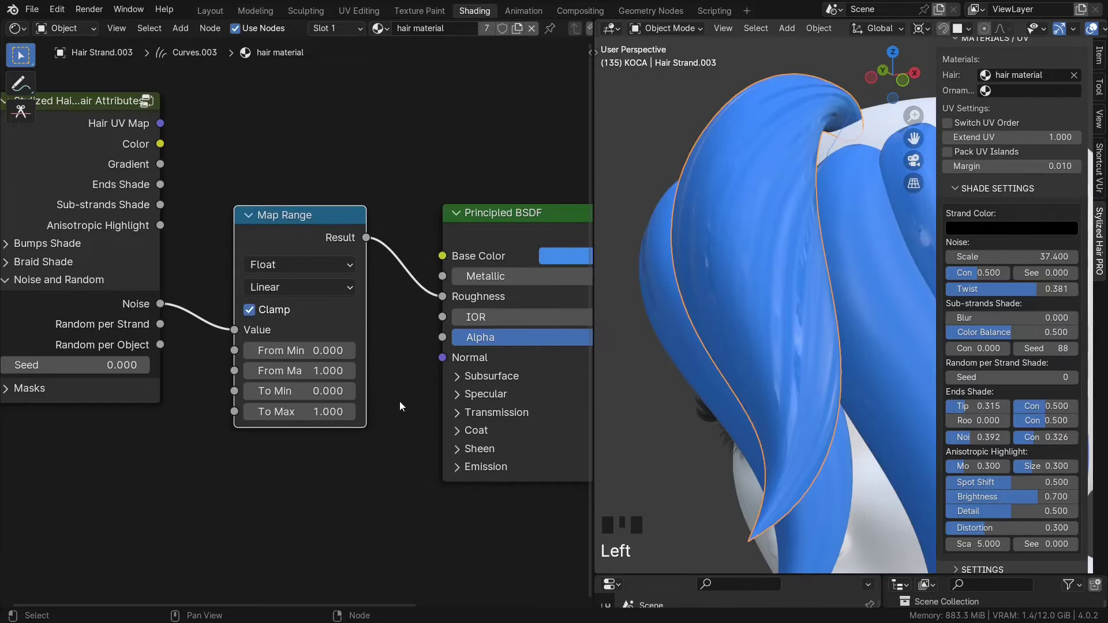
- Set the Map Range To Min to 0.3 and To Max to 0.6, and raise the strand's Noise Scale to 60.29
{"action": "scroll", "coordinate": [381, 393], "scroll_direction": "up", "scroll_amount": 2}
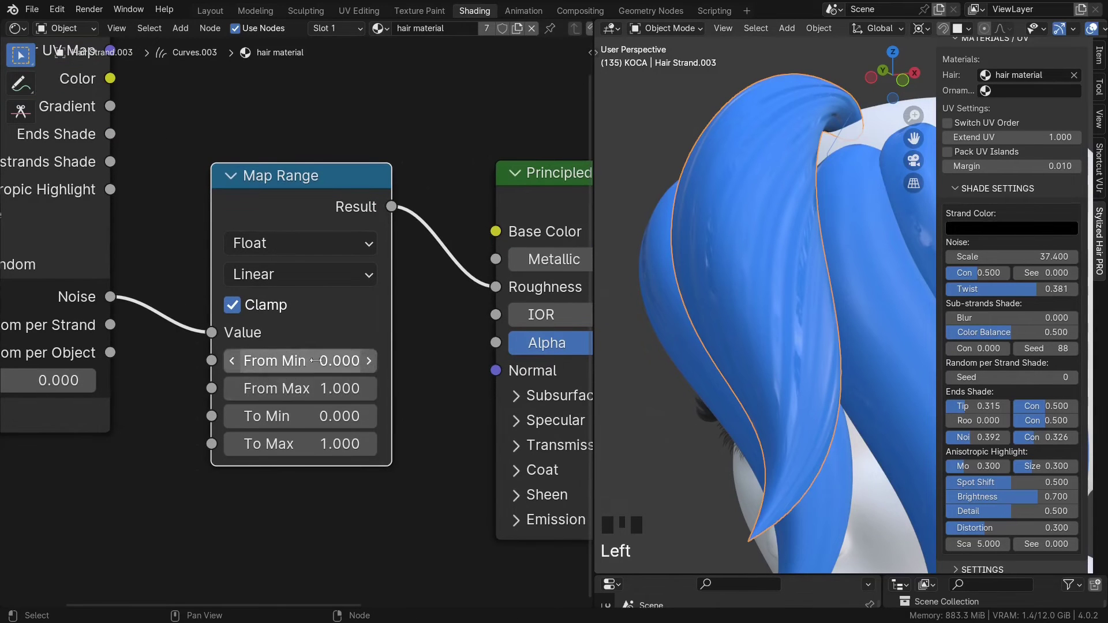
{"action": "left_click", "coordinate": [358, 416]}
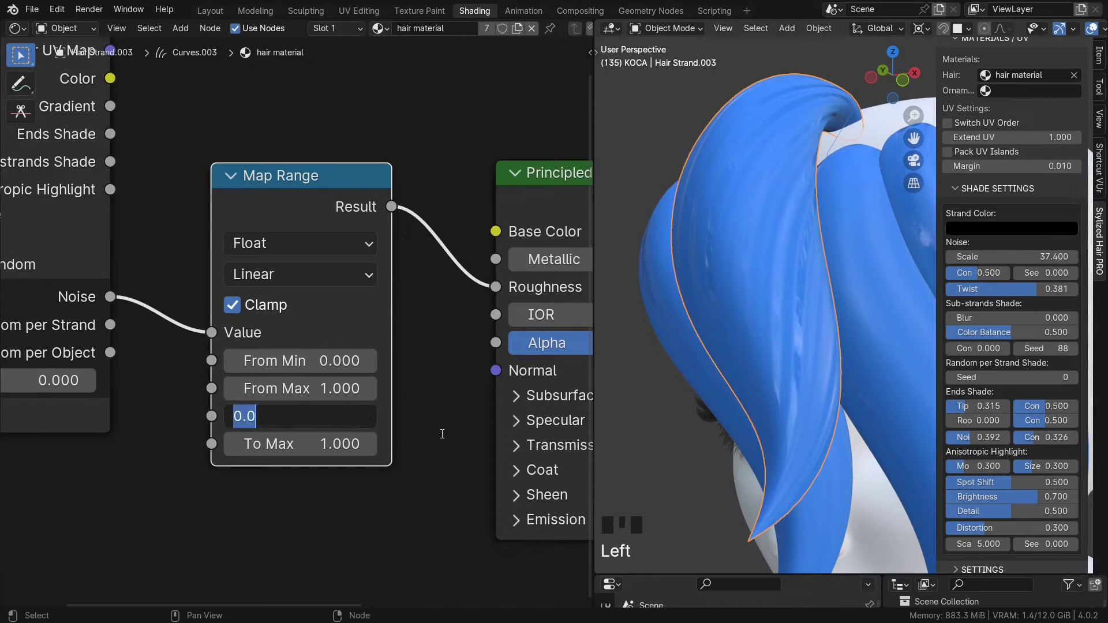
{"action": "type", "text": ".3"}
{"action": "key", "text": "Tab"}
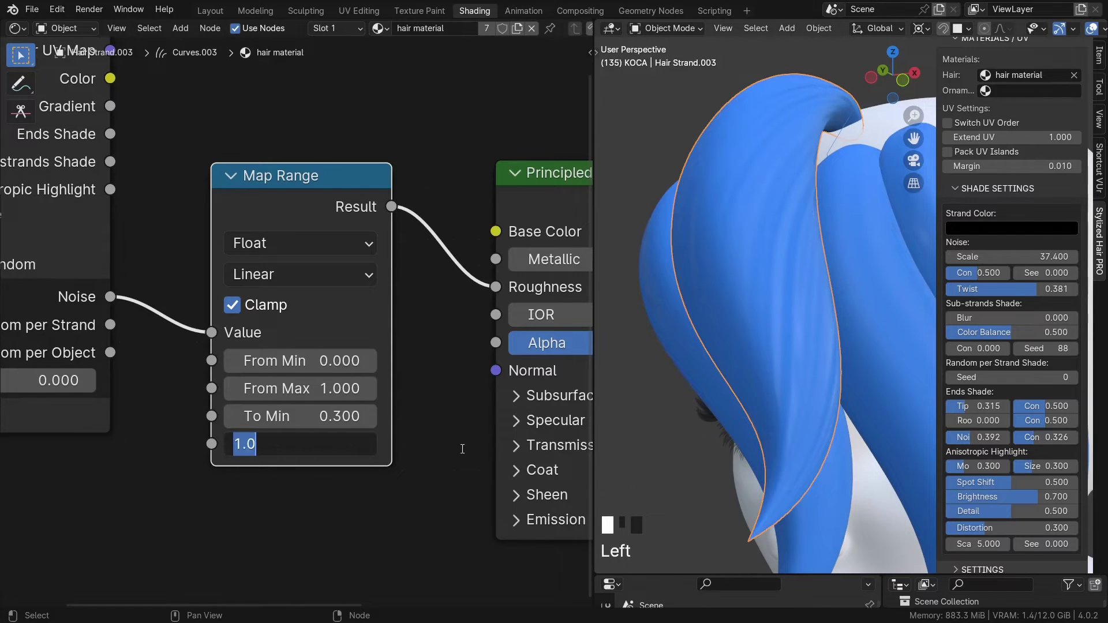
{"action": "left_click", "coordinate": [462, 449]}
{"action": "middle_click_drag", "start_coordinate": [837, 404], "coordinate": [831, 357]}
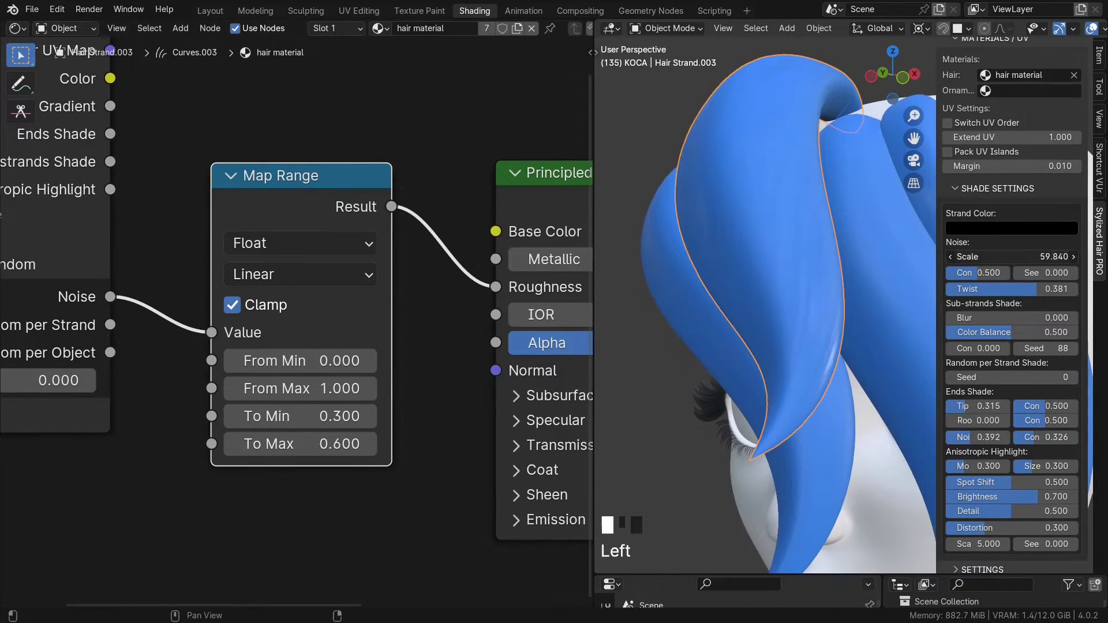
{"action": "middle_click_drag", "start_coordinate": [834, 277], "coordinate": [844, 292]}
- Temporarily mute the Map Range link to compare plain Roughness values, leaving Roughness at 0.605, and restore the link
{"action": "middle_click_drag", "start_coordinate": [461, 378], "coordinate": [294, 393]}
{"action": "right_click_drag", "start_coordinate": [296, 250], "coordinate": [278, 312], "text": "ctrl+alt"}
{"action": "left_click_drag", "start_coordinate": [456, 306], "coordinate": [416, 306]}
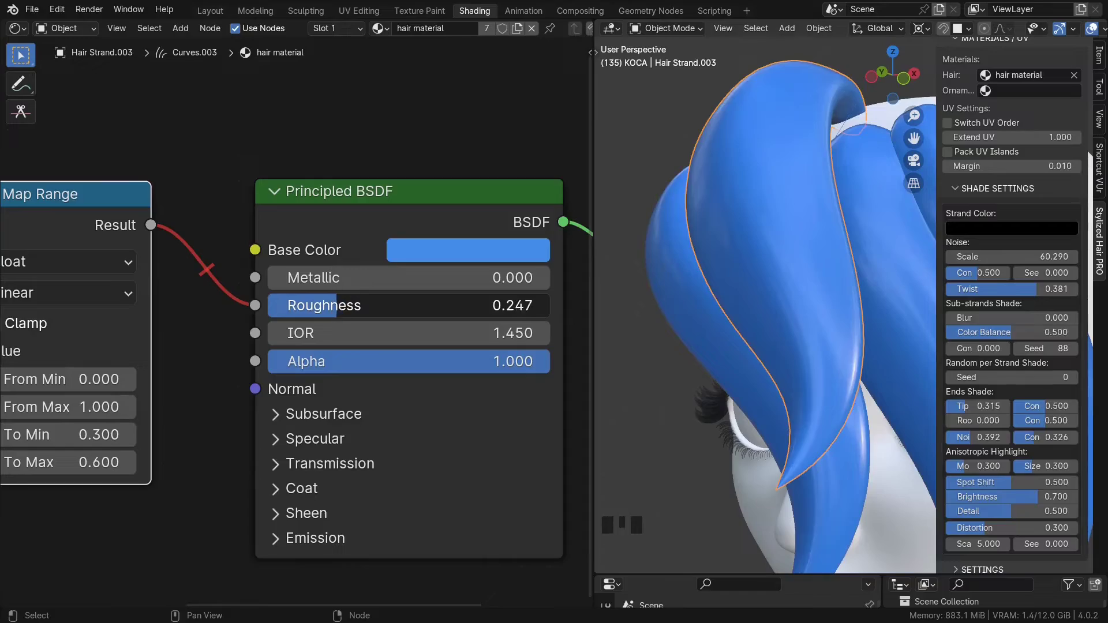
{"action": "left_click_drag", "start_coordinate": [338, 306], "coordinate": [420, 306]}
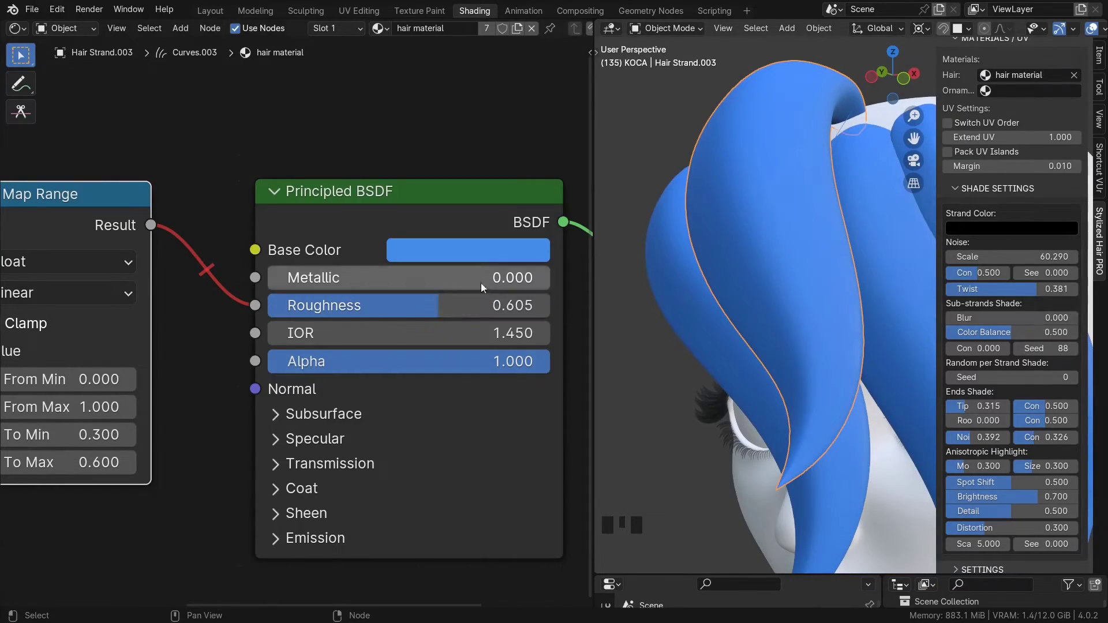
{"action": "right_click_drag", "start_coordinate": [216, 258], "coordinate": [210, 378], "text": "ctrl+alt"}
- Make room beside the Hair Attributes node and add a Bump node below Map Range
{"action": "middle_click_drag", "start_coordinate": [210, 378], "coordinate": [400, 351]}
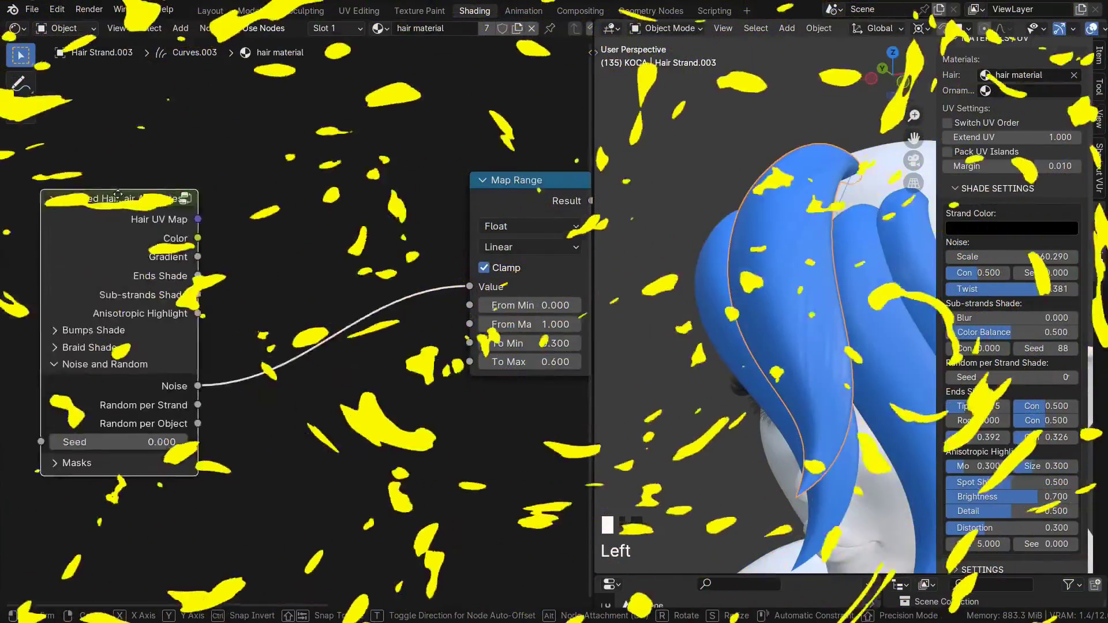
{"action": "left_click_drag", "start_coordinate": [136, 124], "coordinate": [223, 238]}
{"action": "middle_click_drag", "start_coordinate": [377, 386], "coordinate": [256, 328]}
{"action": "key", "text": "shift+a"}
{"action": "type", "text": "mu"}
{"action": "key", "text": "BackSpace"}
{"action": "key", "text": "BackSpace"}
{"action": "type", "text": "bum"}
{"action": "key", "text": "Return"}
{"action": "left_click", "coordinate": [353, 340]}
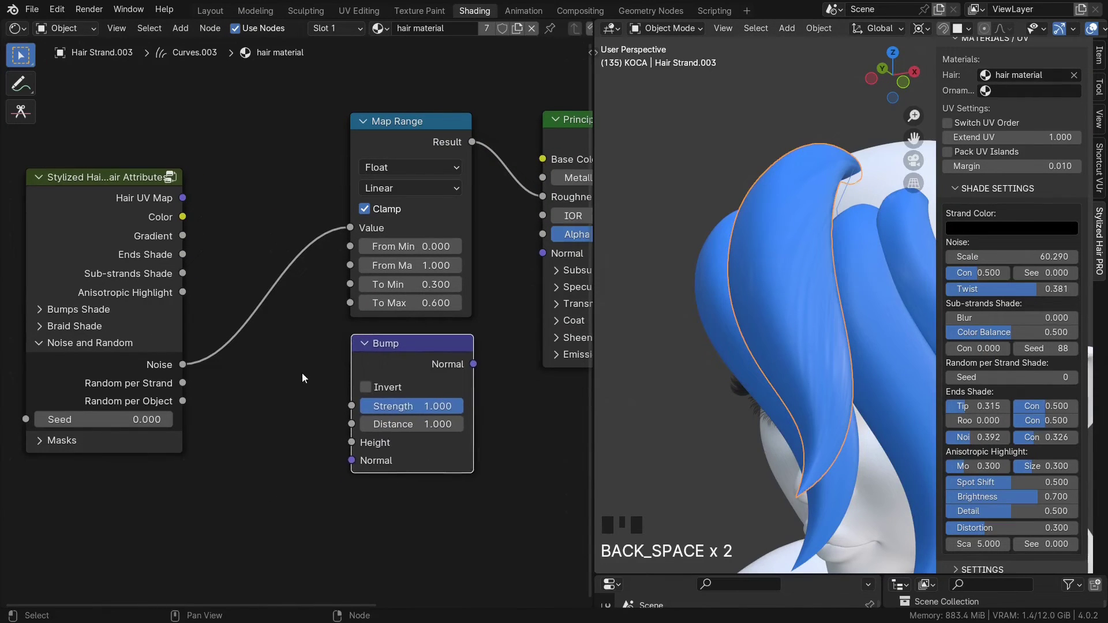
- Connect the Noise output to the Bump Height and the Bump Normal to the Principled BSDF's Normal
{"action": "left_click_drag", "start_coordinate": [182, 365], "coordinate": [195, 369]}
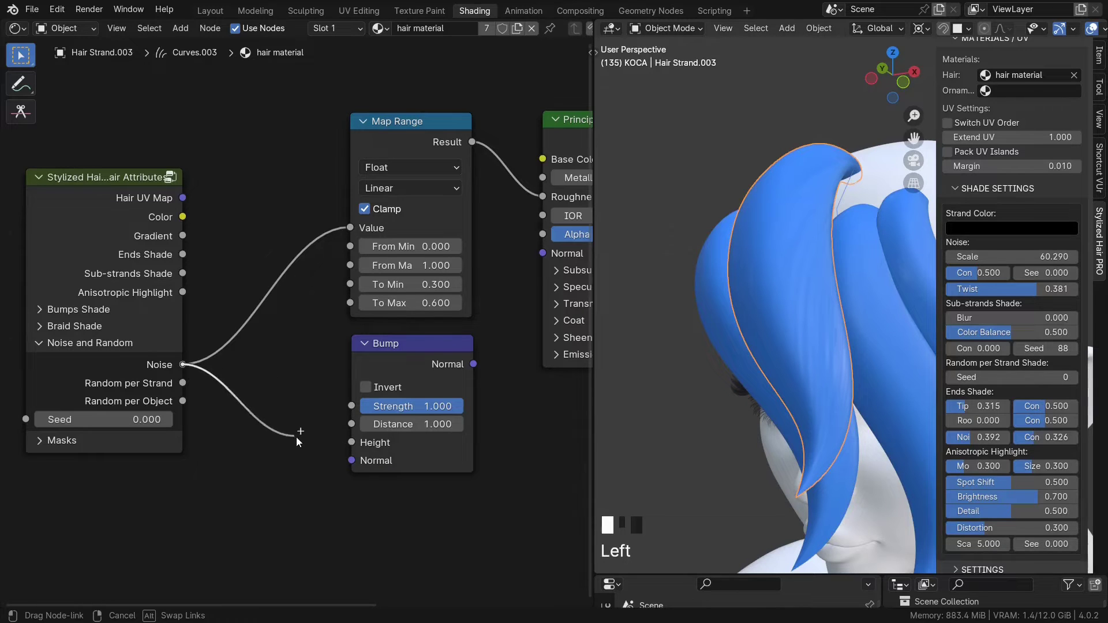
{"action": "left_click_drag", "start_coordinate": [350, 445], "coordinate": [352, 443]}
{"action": "scroll", "coordinate": [339, 497], "scroll_direction": "down", "scroll_amount": 3, "text": "ctrl"}
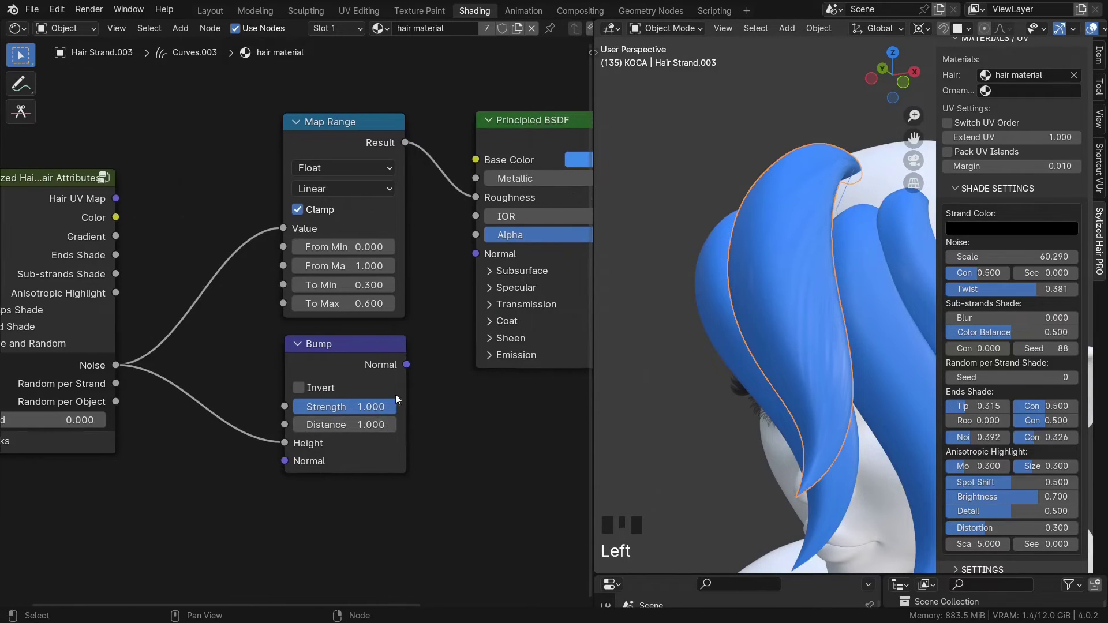
{"action": "left_click_drag", "start_coordinate": [471, 260], "coordinate": [474, 255]}
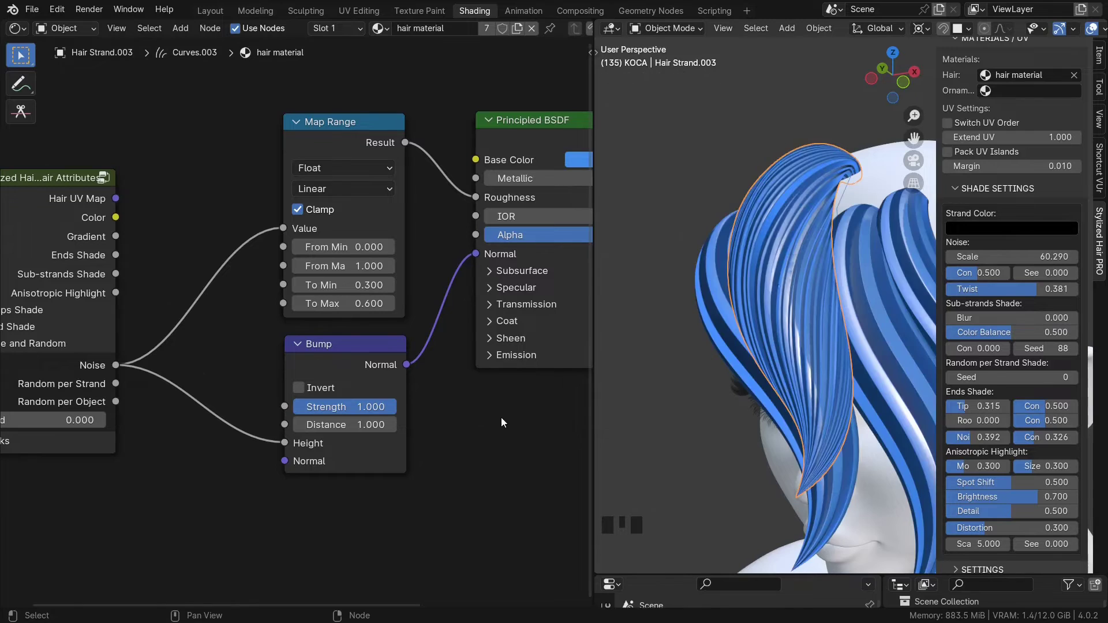
- Soften the noise bump by setting the Bump node's Distance to 0.04 and Strength to 0.135
{"action": "left_click_drag", "start_coordinate": [333, 406], "coordinate": [256, 405]}
{"action": "left_click_drag", "start_coordinate": [344, 425], "coordinate": [293, 424]}
{"action": "middle_click_drag", "start_coordinate": [844, 358], "coordinate": [826, 358]}
{"action": "scroll", "coordinate": [826, 359], "scroll_direction": "up", "scroll_amount": 1}
{"action": "left_click_drag", "start_coordinate": [366, 419], "coordinate": [331, 420], "text": "shift"}
{"action": "middle_click_drag", "start_coordinate": [809, 358], "coordinate": [788, 358]}
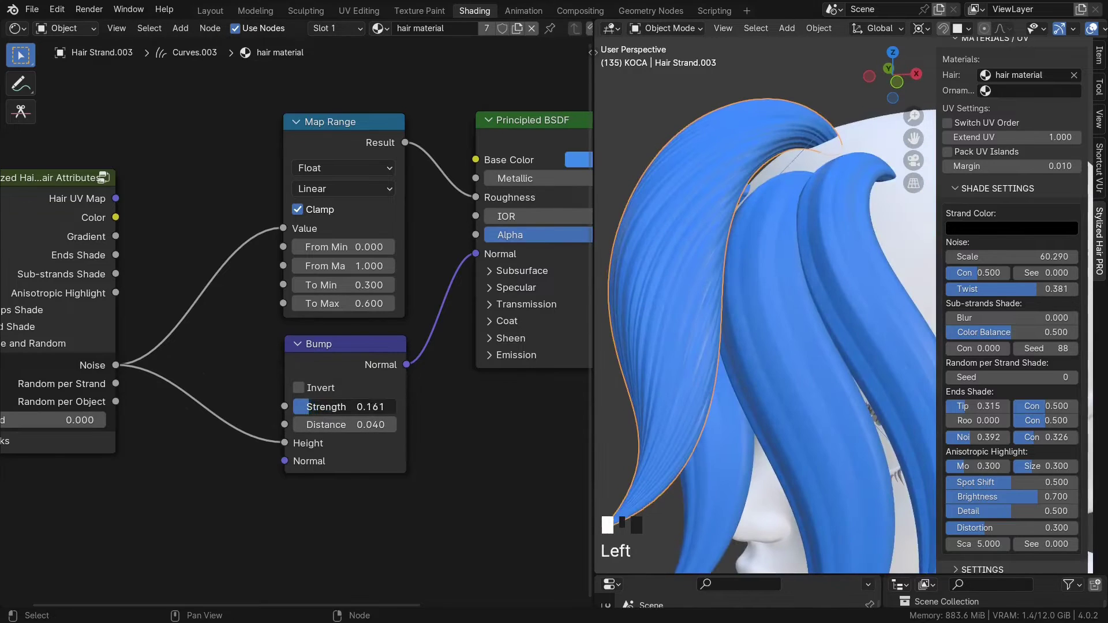
{"action": "left_click_drag", "start_coordinate": [309, 406], "coordinate": [307, 406]}
{"action": "middle_click_drag", "start_coordinate": [729, 393], "coordinate": [765, 382]}
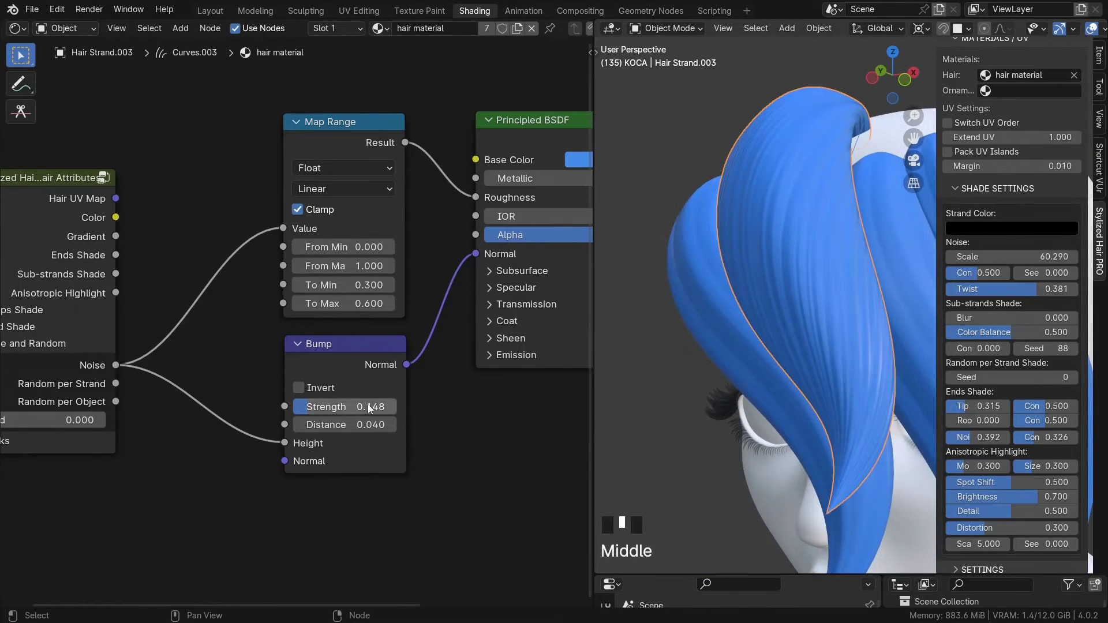
{"action": "left_click_drag", "start_coordinate": [332, 407], "coordinate": [367, 408]}
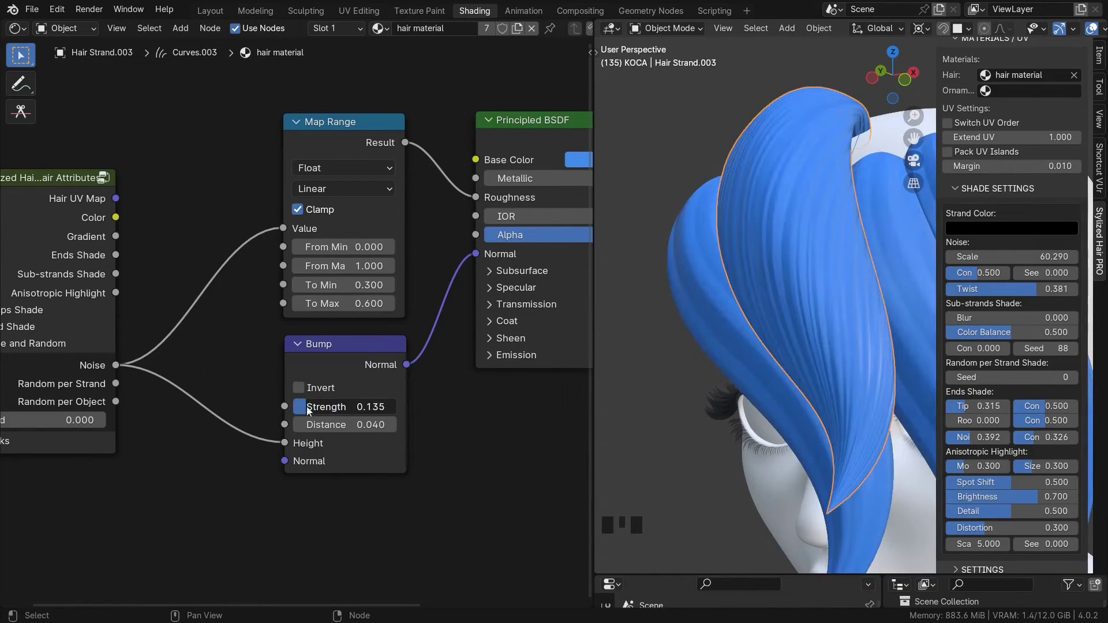
{"action": "scroll", "coordinate": [404, 442], "scroll_direction": "down", "scroll_amount": 2}
{"action": "scroll", "coordinate": [808, 375], "scroll_direction": "down", "scroll_amount": 2}
{"action": "middle_click_drag", "start_coordinate": [797, 369], "coordinate": [816, 390], "text": "shift"}
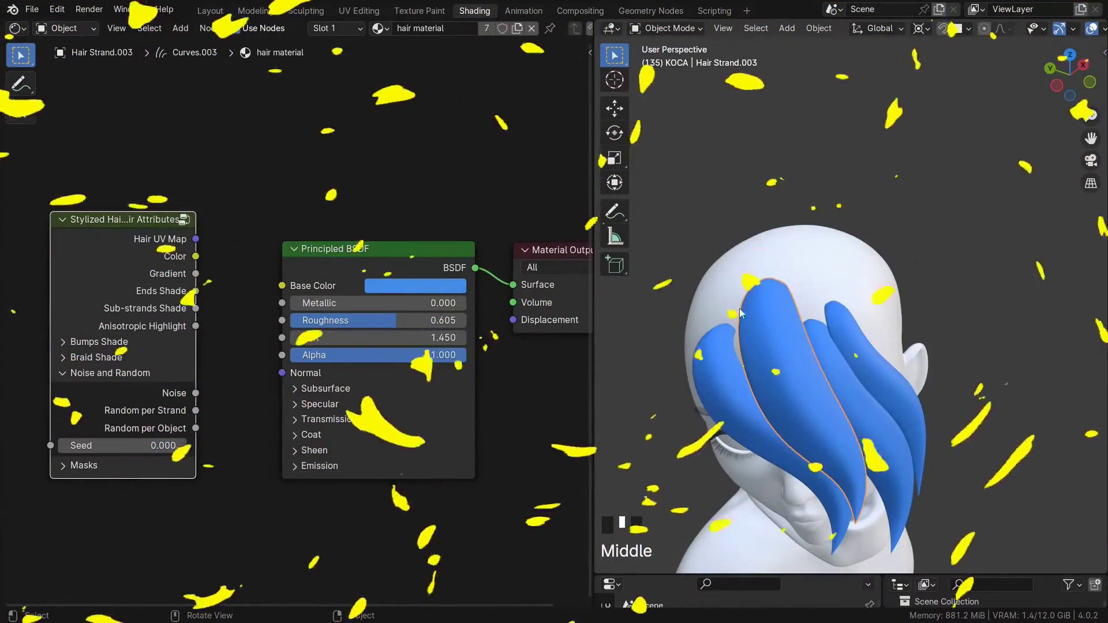
- Add three more strands to the selected hair object with the Add brush in Sculpt Mode, and return to Object Mode
{"action": "left_click", "coordinate": [784, 340]}
{"action": "middle_click_drag", "start_coordinate": [784, 340], "coordinate": [687, 231]}
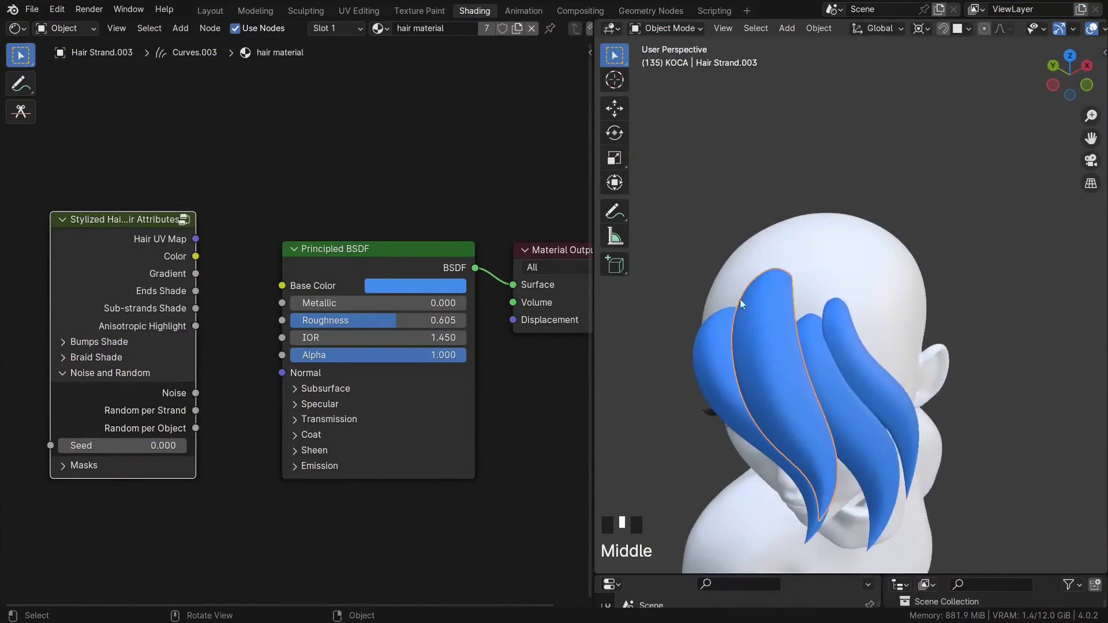
{"action": "key", "text": "ctrl+Tab"}
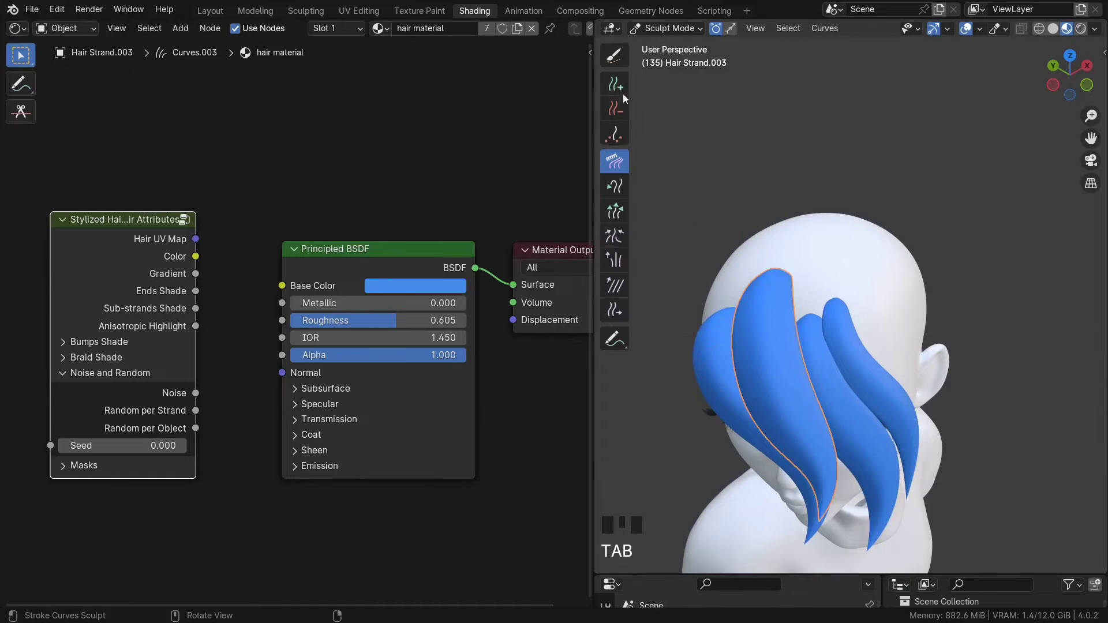
{"action": "left_click", "coordinate": [616, 85]}
{"action": "middle_click_drag", "start_coordinate": [770, 235], "coordinate": [823, 246]}
{"action": "left_click", "coordinate": [725, 226]}
{"action": "left_click", "coordinate": [773, 217]}
{"action": "left_click", "coordinate": [851, 241]}
{"action": "mouse_move", "coordinate": [772, 218]}
{"action": "middle_mouse_down"}
{"action": "mouse_move", "coordinate": [722, 222]}
{"action": "mouse_move", "coordinate": [780, 204]}
{"action": "middle_mouse_up"}
{"action": "key", "text": "Tab"}
{"action": "key", "text": "g"}
{"action": "right_click", "coordinate": [762, 157]}
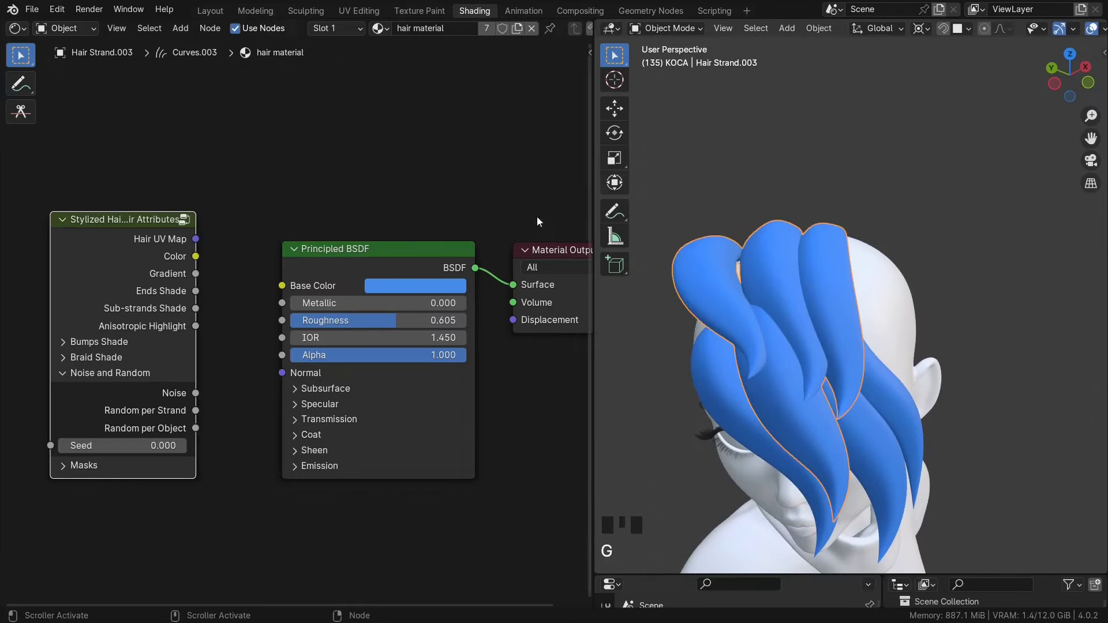
- Connect the Hair Attributes node's Random per Strand output to the Principled BSDF's Base Color
{"action": "scroll", "coordinate": [298, 323], "scroll_direction": "up", "scroll_amount": 3}
{"action": "middle_click_drag", "start_coordinate": [133, 425], "coordinate": [239, 391]}
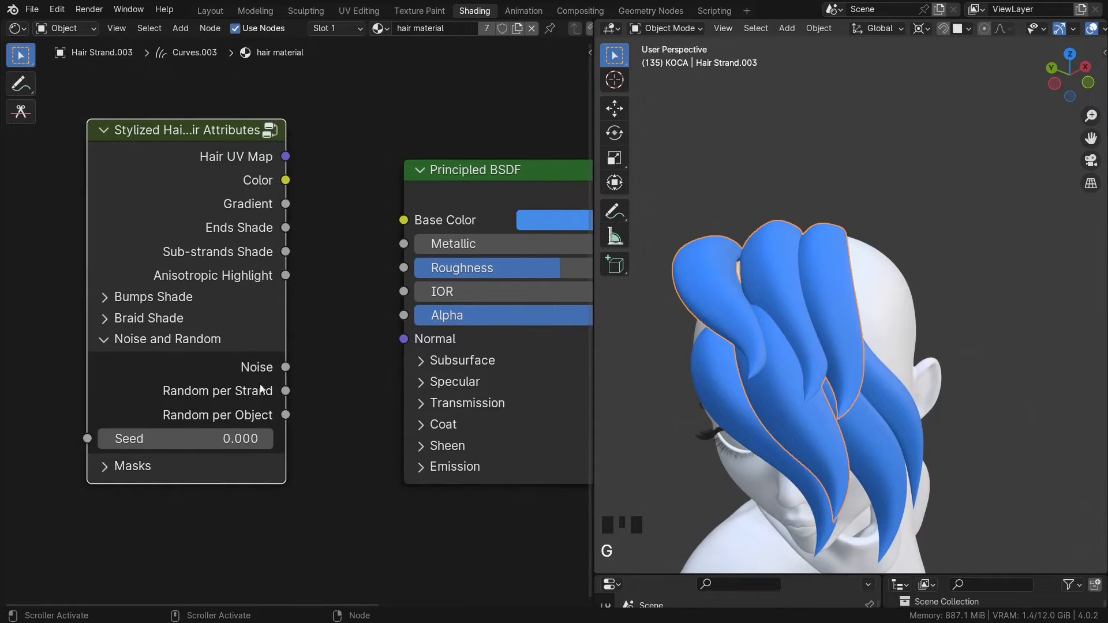
{"action": "left_click_drag", "start_coordinate": [285, 391], "coordinate": [404, 220]}
{"action": "middle_click_drag", "start_coordinate": [866, 345], "coordinate": [842, 348], "text": "shift"}
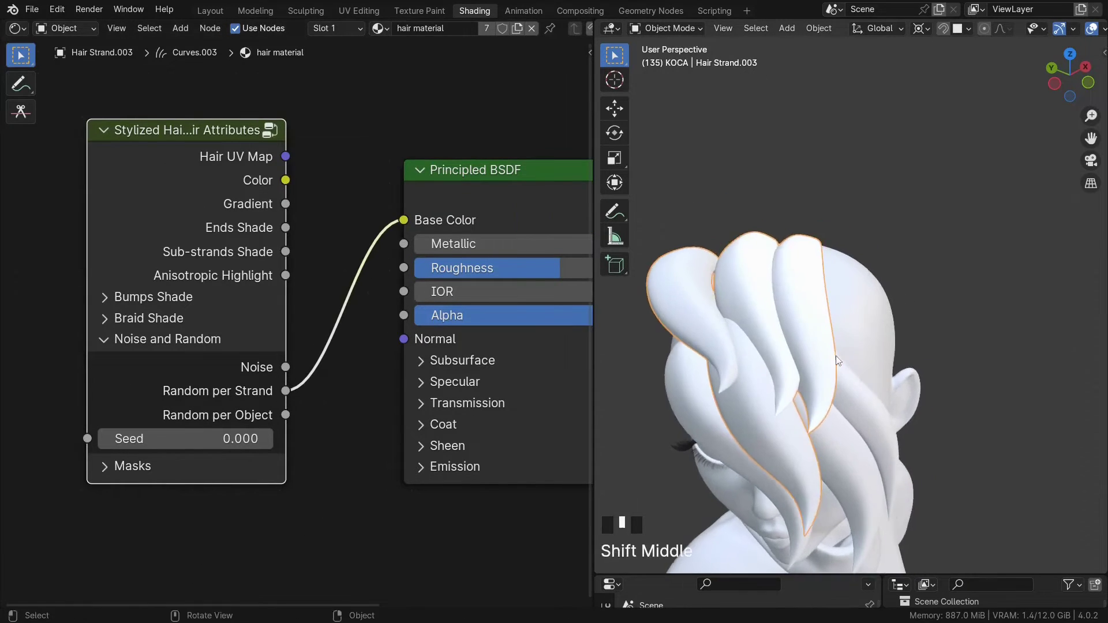
- Step the Random per Strand Shade Seed upward repeatedly in the Shade Settings to vary the strands' shades
{"action": "key", "text": "n"}
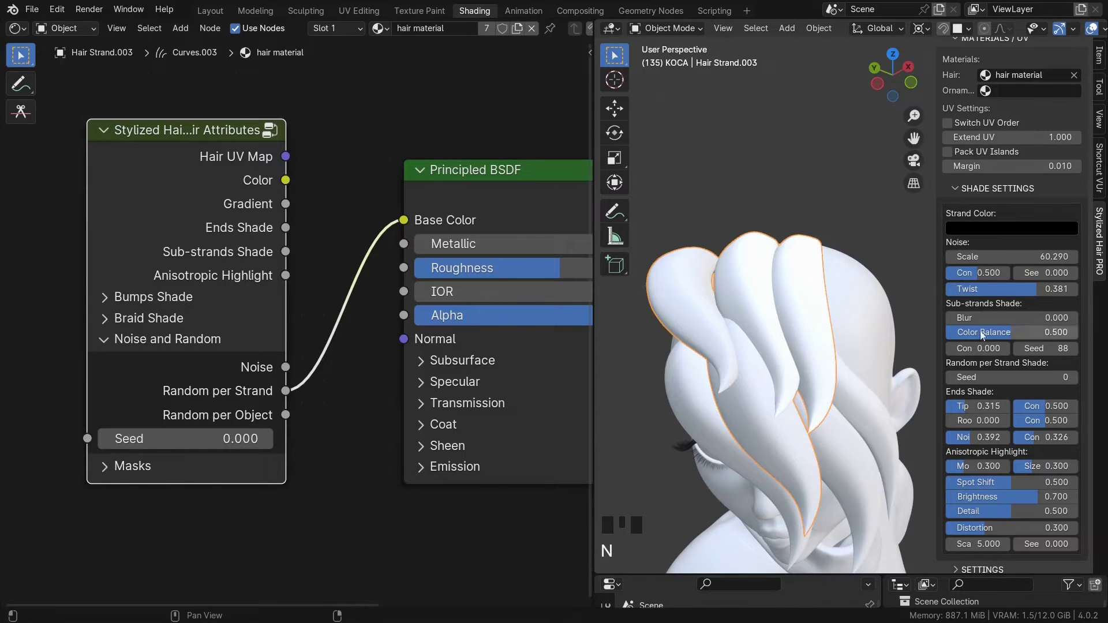
{"action": "left_click", "coordinate": [1073, 378]}
{"action": "left_click", "coordinate": [1074, 379]}
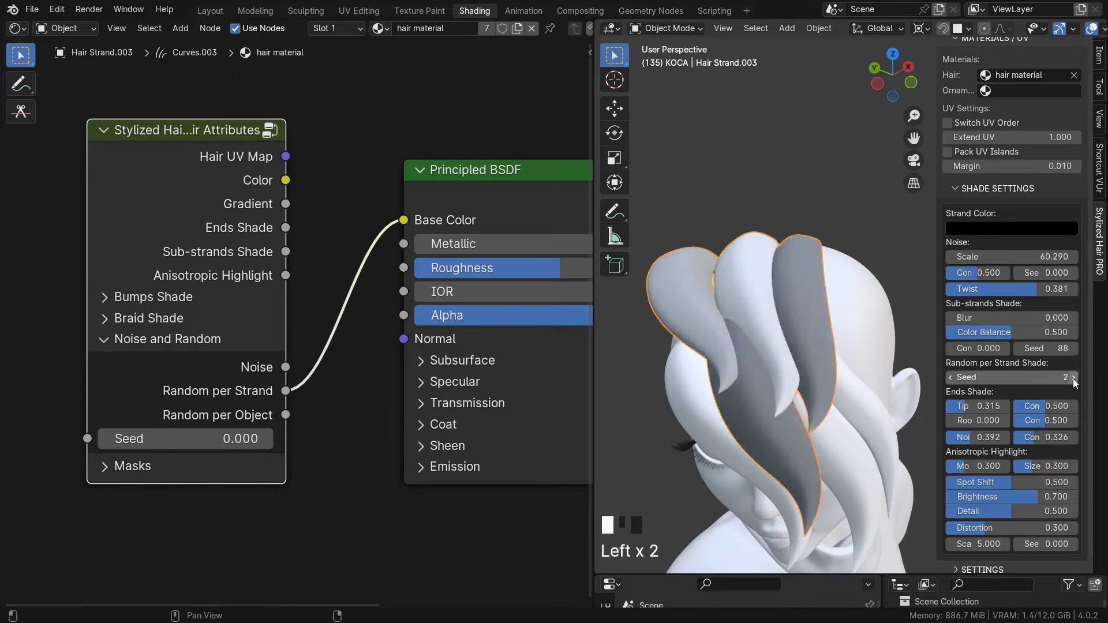
{"action": "left_click", "coordinate": [1073, 378]}
{"action": "left_click", "coordinate": [1073, 378]}
{"action": "left_click", "coordinate": [1073, 378]}
{"action": "left_click", "coordinate": [1073, 379]}
{"action": "left_click", "coordinate": [1073, 378]}
{"action": "left_click", "coordinate": [1074, 378]}
{"action": "left_click", "coordinate": [1073, 379]}
{"action": "left_click", "coordinate": [1074, 378]}
{"action": "left_click", "coordinate": [1073, 378]}
{"action": "left_click", "coordinate": [1074, 378]}
{"action": "left_click", "coordinate": [1073, 378]}
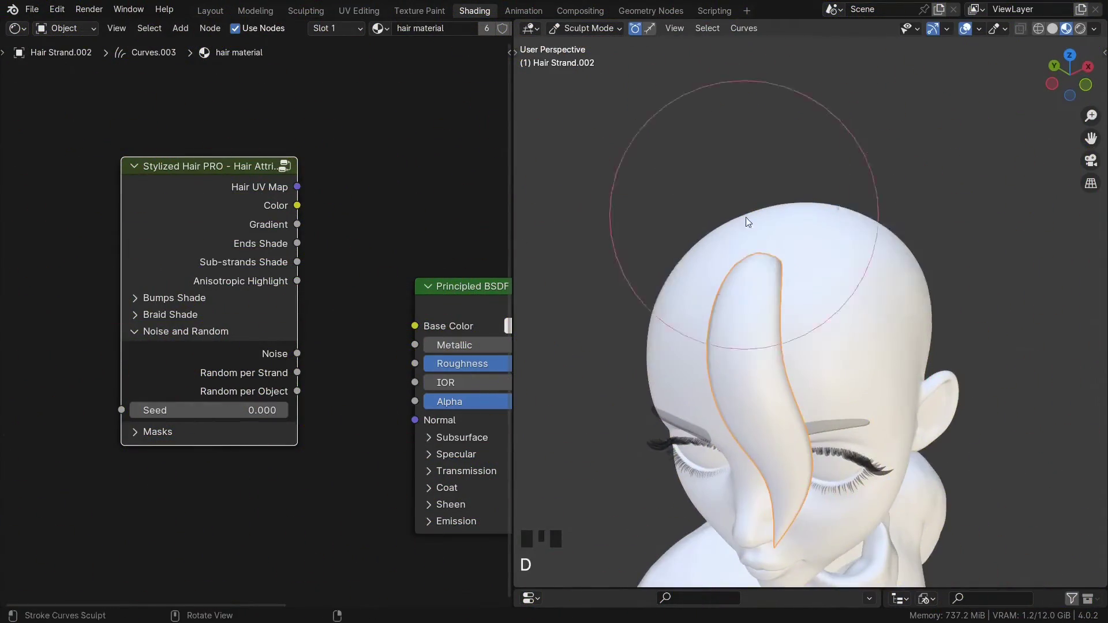
- Duplicate the hair strand twice in Sculpt Mode, placing the copies side by side across the forehead
{"action": "left_click", "coordinate": [774, 277]}
{"action": "key", "text": "d"}
{"action": "left_click", "coordinate": [728, 276]}
{"action": "scroll", "coordinate": [776, 402], "scroll_direction": "down", "scroll_amount": 2}
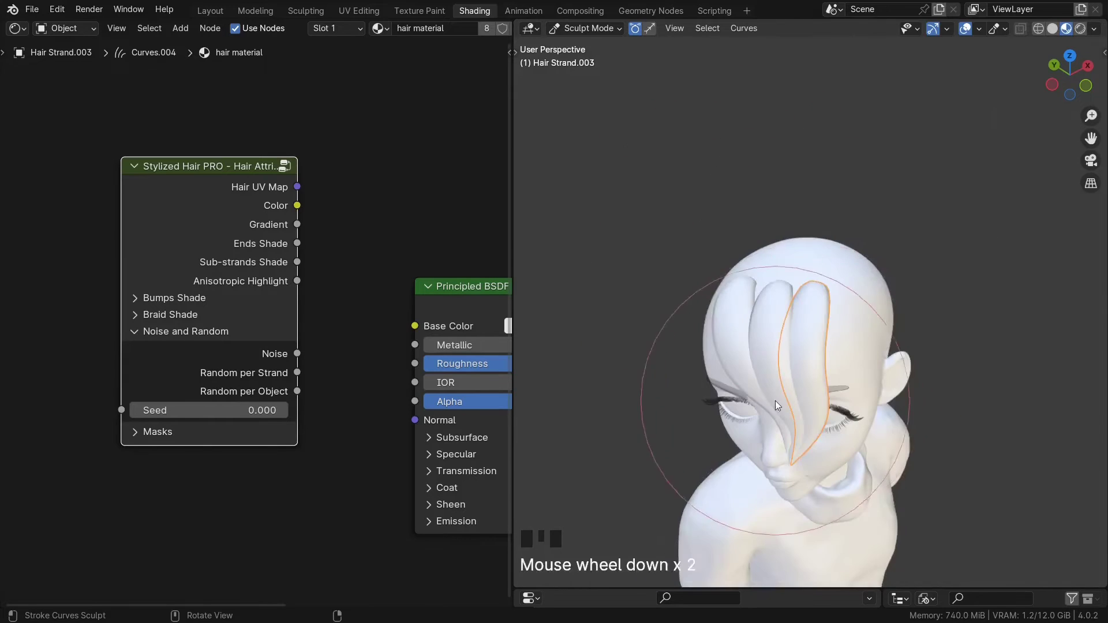
{"action": "middle_click_drag", "start_coordinate": [776, 402], "coordinate": [835, 386]}
- Duplicate another strand to extend the fringe toward the side of the head, and return to Object Mode
{"action": "key", "text": "d"}
{"action": "left_click", "coordinate": [762, 195]}
{"action": "key", "text": "d"}
{"action": "left_click", "coordinate": [799, 389]}
{"action": "scroll", "coordinate": [798, 388], "scroll_direction": "down", "scroll_amount": 2}
{"action": "left_click_drag", "start_coordinate": [799, 389], "coordinate": [794, 372]}
{"action": "middle_click_drag", "start_coordinate": [794, 372], "coordinate": [687, 418]}
{"action": "key", "text": "Tab"}
- Connect the Random per Object output to the Principled BSDF's Base Color and vary the Hair Attributes node's Seed
{"action": "scroll", "coordinate": [712, 383], "scroll_direction": "up", "scroll_amount": 3}
{"action": "middle_click_drag", "start_coordinate": [381, 347], "coordinate": [341, 319]}
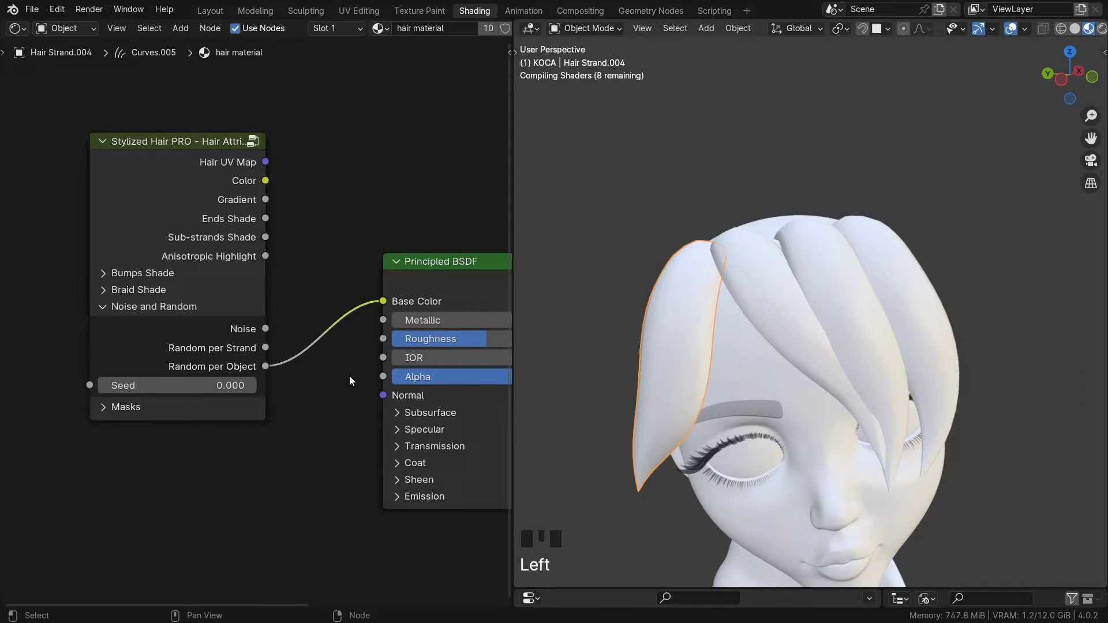
{"action": "middle_click_drag", "start_coordinate": [706, 375], "coordinate": [674, 384]}
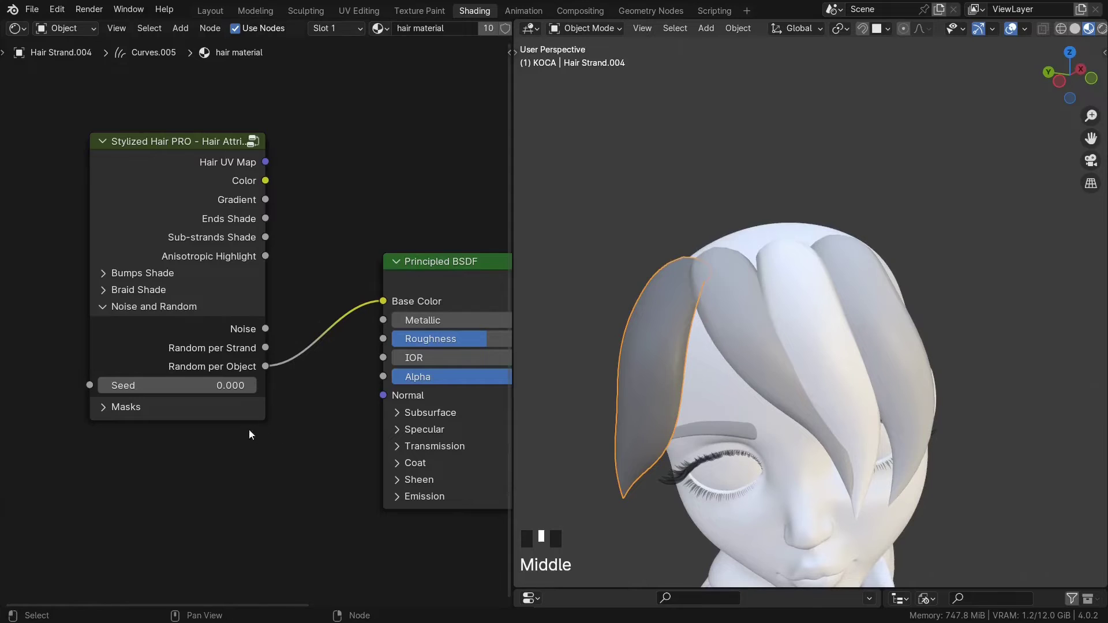
{"action": "left_click_drag", "start_coordinate": [247, 392], "coordinate": [572, 392]}
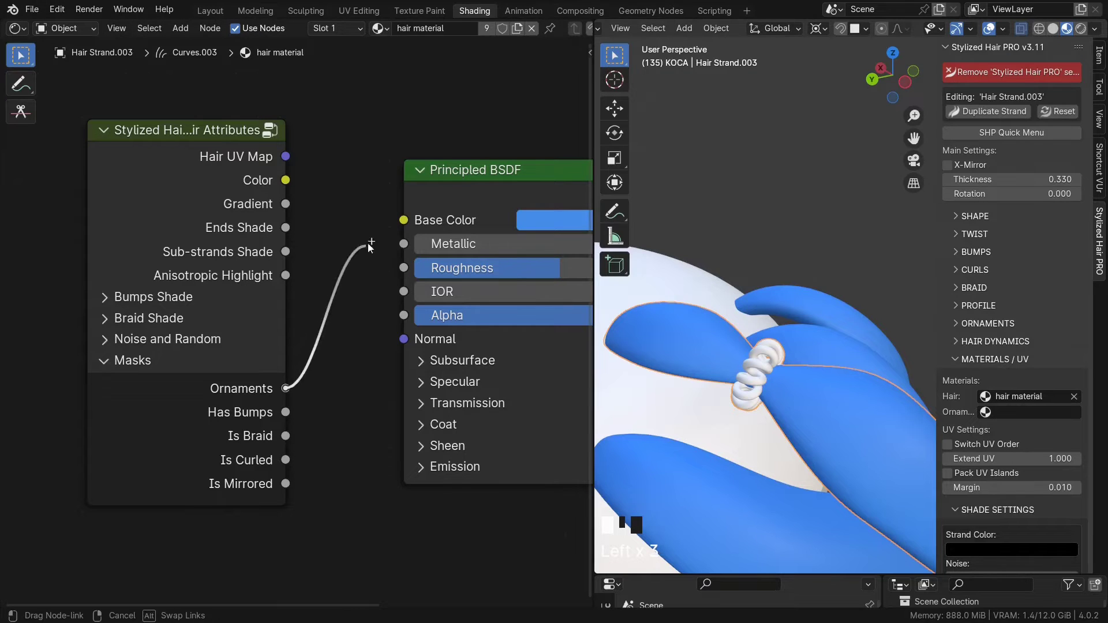
- Connect the Ornaments mask output to the Principled BSDF's Base Color
{"action": "left_click_drag", "start_coordinate": [372, 241], "coordinate": [403, 221]}
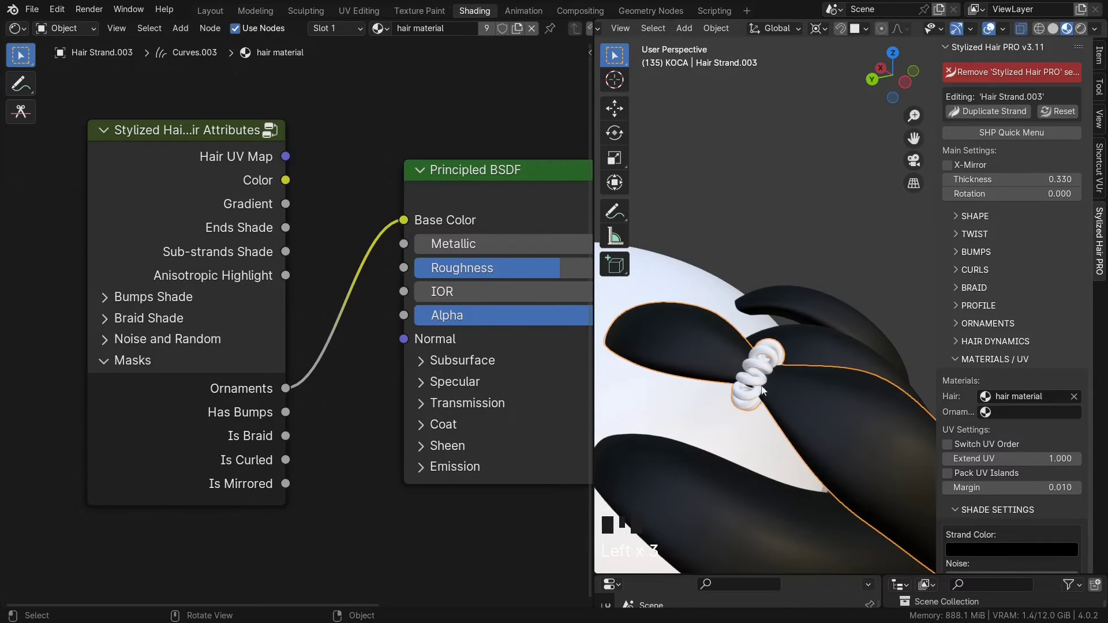
{"action": "scroll", "coordinate": [322, 482], "scroll_direction": "down", "scroll_amount": 6}
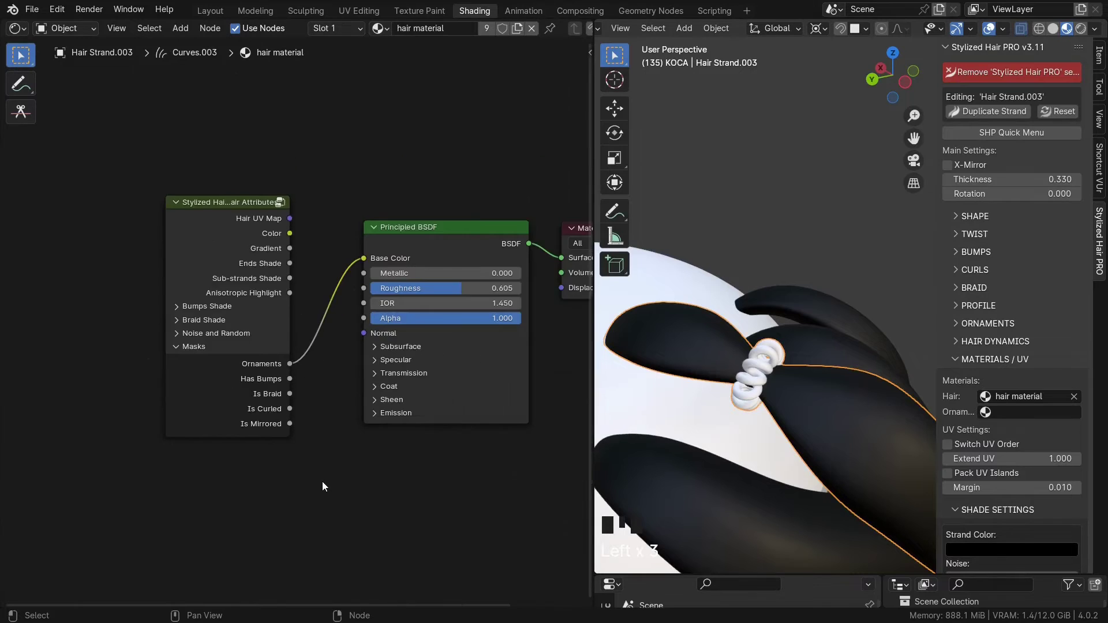
{"action": "middle_click_drag", "start_coordinate": [366, 469], "coordinate": [286, 463]}
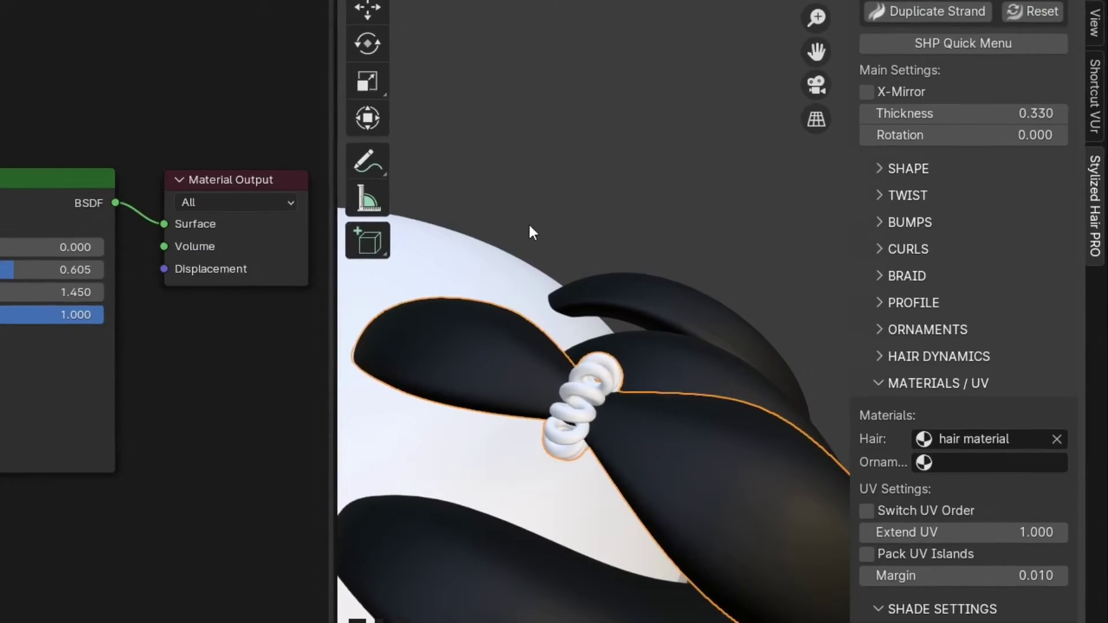
- Assign hair material as the selected strand's Ornament material in its Materials / UV settings
{"action": "key", "text": "shift+h"}
{"action": "left_click", "coordinate": [773, 276]}
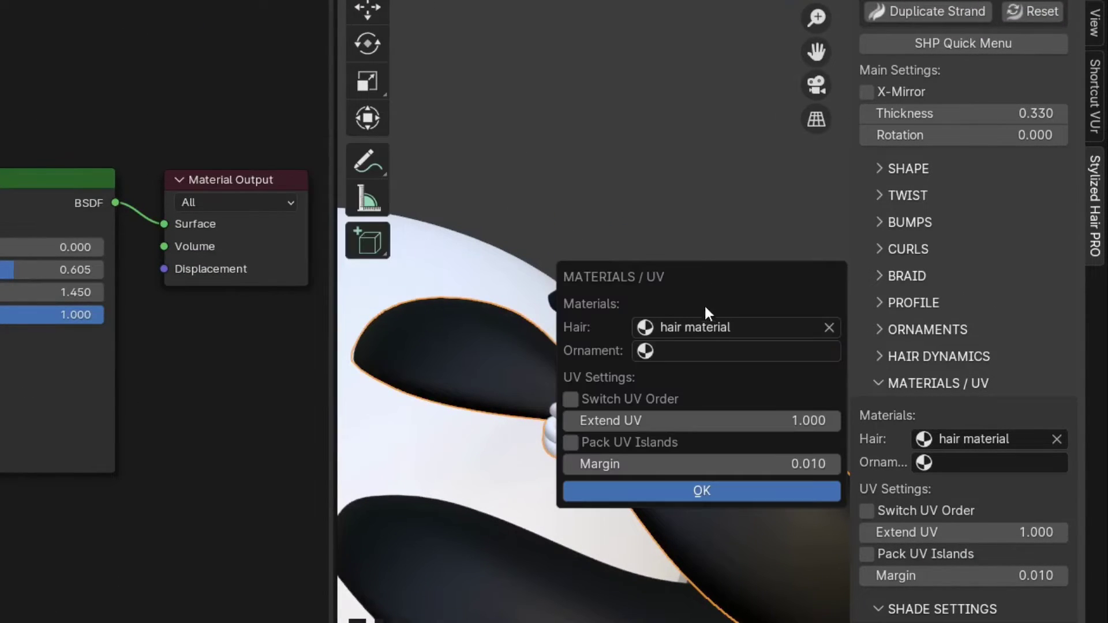
{"action": "left_click", "coordinate": [686, 353]}
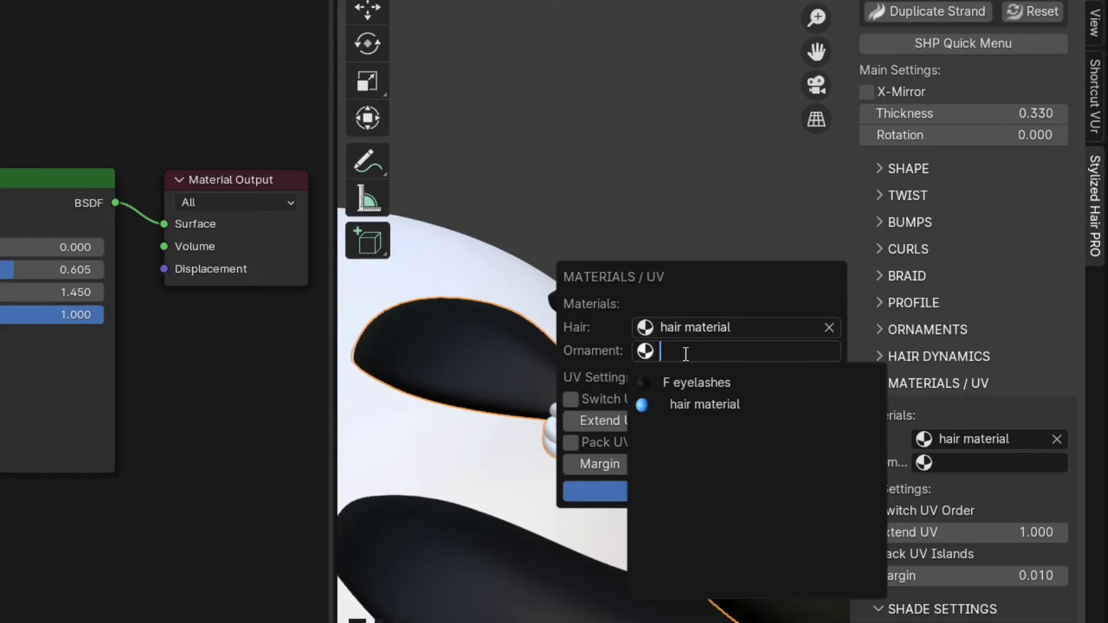
{"action": "left_click", "coordinate": [712, 404]}
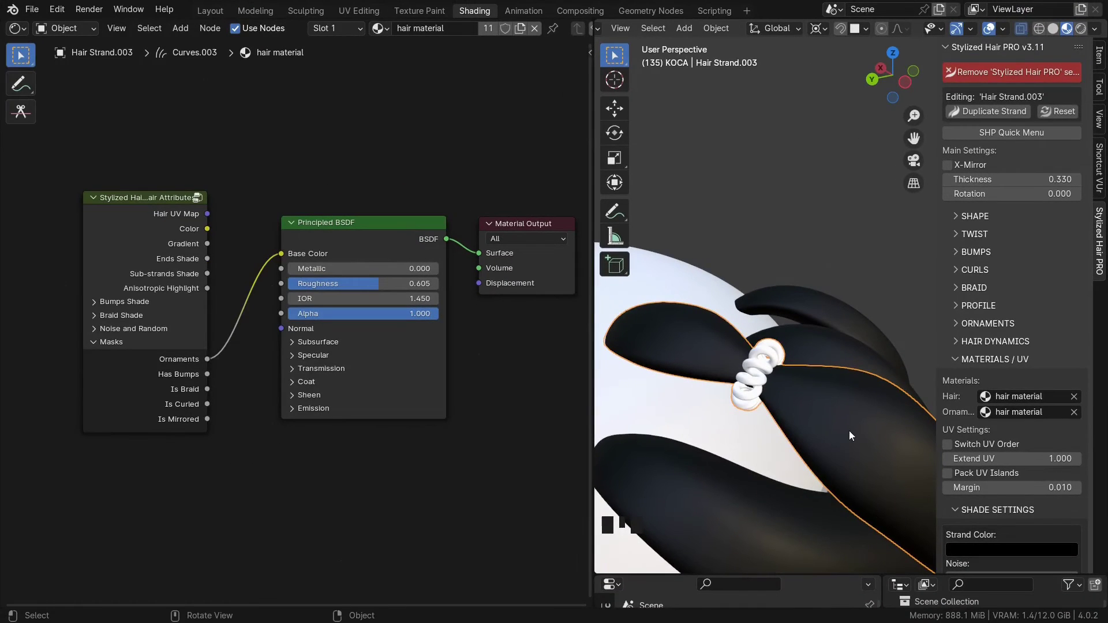
- Move the Material Output node away from the Principled BSDF and add a Mix Shader node between them
{"action": "middle_click_drag", "start_coordinate": [421, 497], "coordinate": [271, 474]}
{"action": "left_click_drag", "start_coordinate": [480, 383], "coordinate": [359, 205]}
{"action": "key", "text": "g"}
{"action": "left_click", "coordinate": [501, 265]}
{"action": "key", "text": "shift+a"}
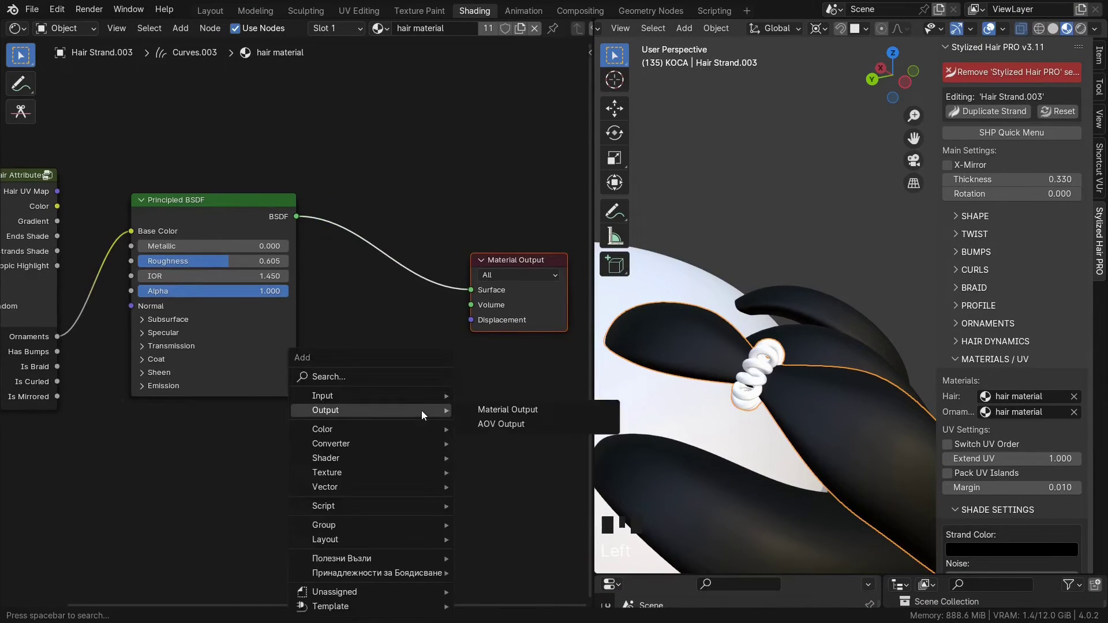
{"action": "type", "text": "MIX SHADE"}
{"action": "left_click", "coordinate": [469, 437]}
{"action": "left_click", "coordinate": [439, 398]}
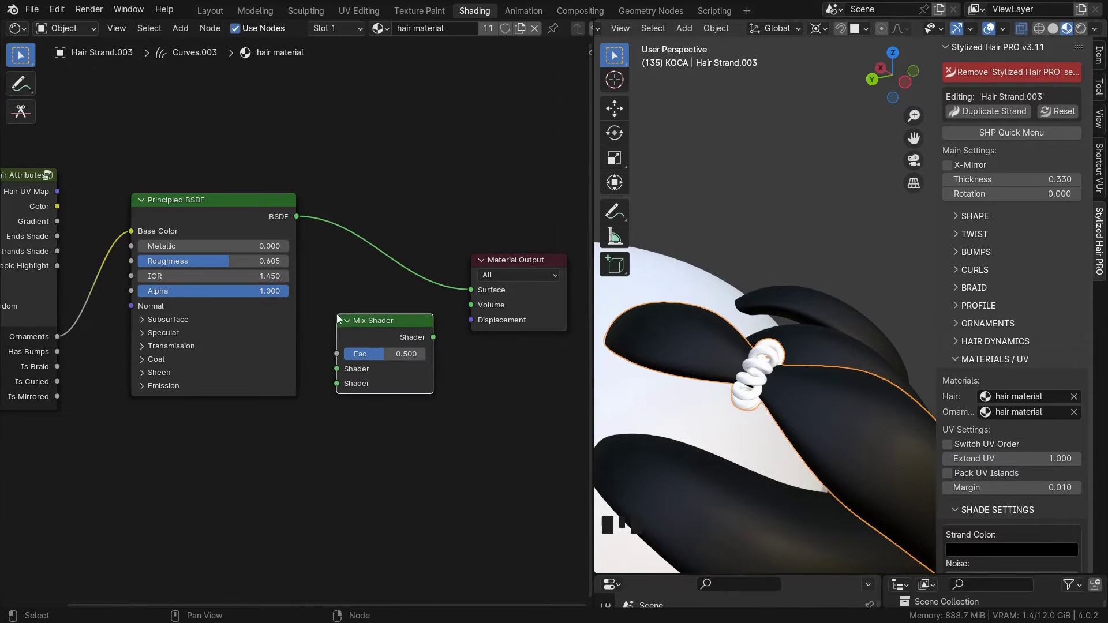
- Insert the Mix Shader into the link to the Material Output and connect the Ornaments mask to its Fac
{"action": "left_click_drag", "start_coordinate": [521, 369], "coordinate": [409, 277]}
{"action": "key", "text": "g"}
{"action": "left_click", "coordinate": [487, 292]}
{"action": "left_click_drag", "start_coordinate": [462, 334], "coordinate": [452, 310]}
{"action": "left_click_drag", "start_coordinate": [452, 315], "coordinate": [456, 330]}
{"action": "scroll", "coordinate": [289, 436], "scroll_direction": "down", "scroll_amount": 1}
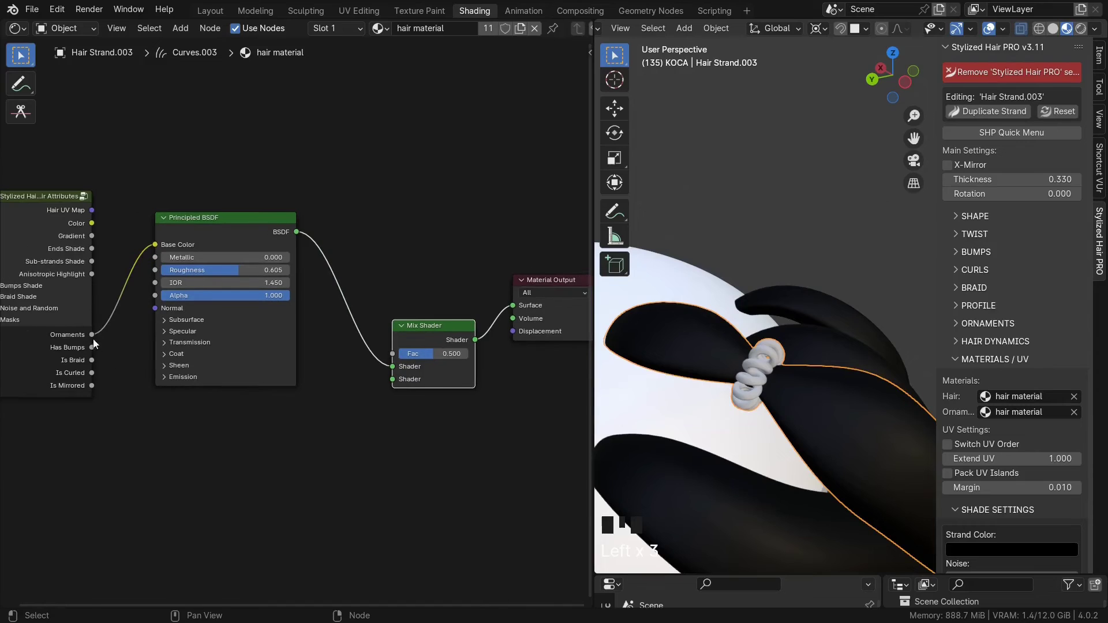
{"action": "left_click_drag", "start_coordinate": [394, 352], "coordinate": [393, 353]}
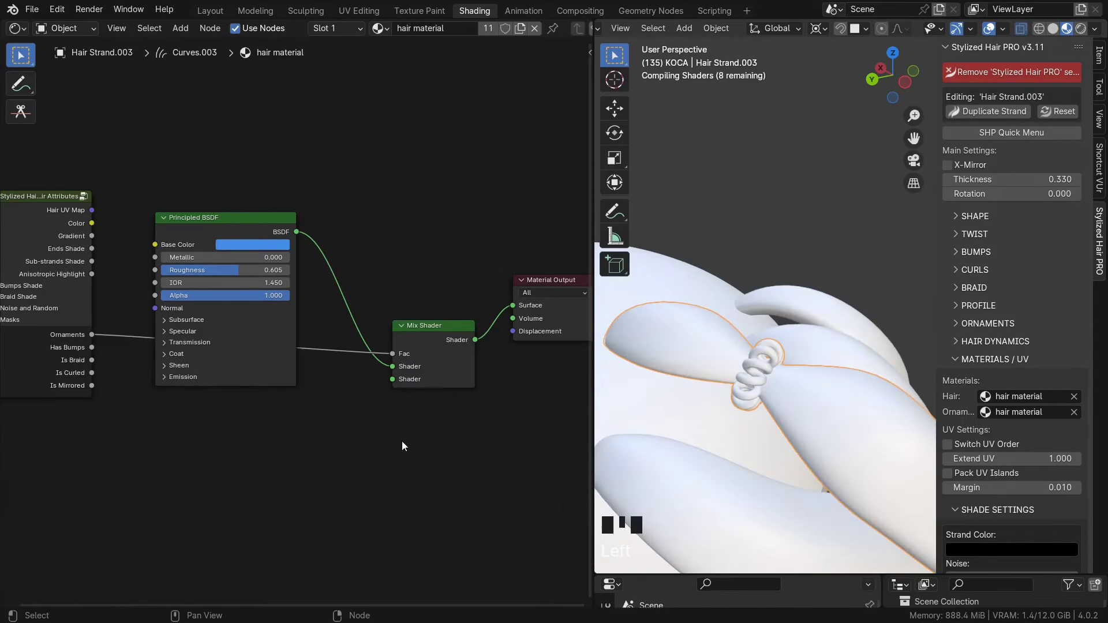
- Duplicate the Principled BSDF below the original and connect it to the Mix Shader's second Shader input
{"action": "scroll", "coordinate": [402, 441], "scroll_direction": "down", "scroll_amount": 1}
{"action": "left_click_drag", "start_coordinate": [227, 223], "coordinate": [226, 197]}
{"action": "key", "text": "ctrl+shift+d"}
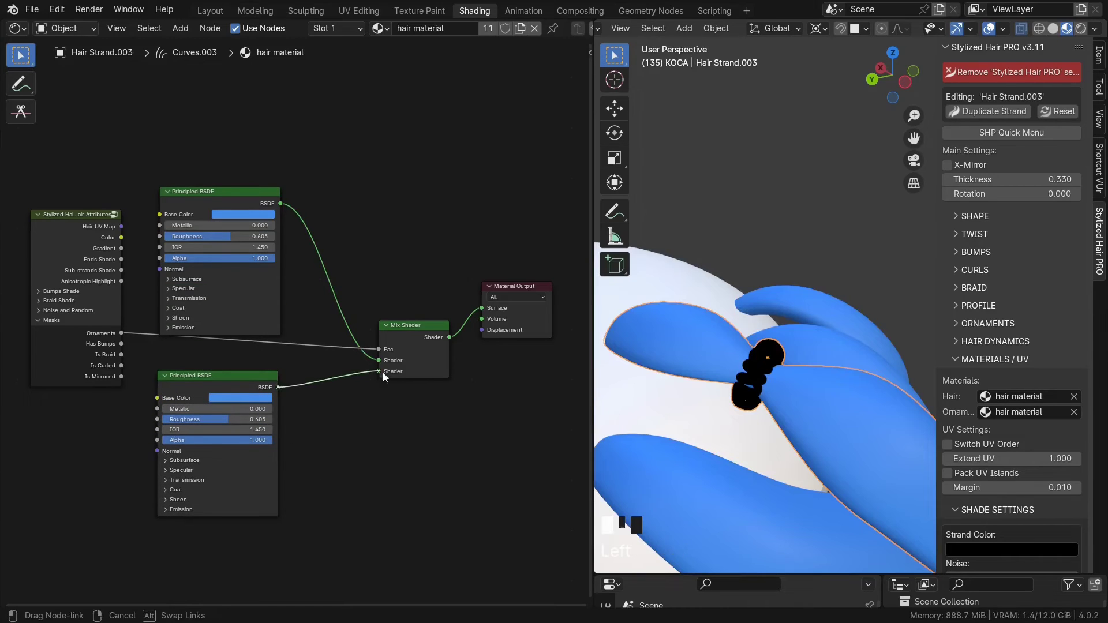
{"action": "left_click_drag", "start_coordinate": [334, 381], "coordinate": [370, 374]}
- Give the second Principled BSDF a golden yellow Base Color and set its Metallic to 1.000 for the ornament
{"action": "left_click", "coordinate": [261, 398]}
{"action": "left_click", "coordinate": [251, 291]}
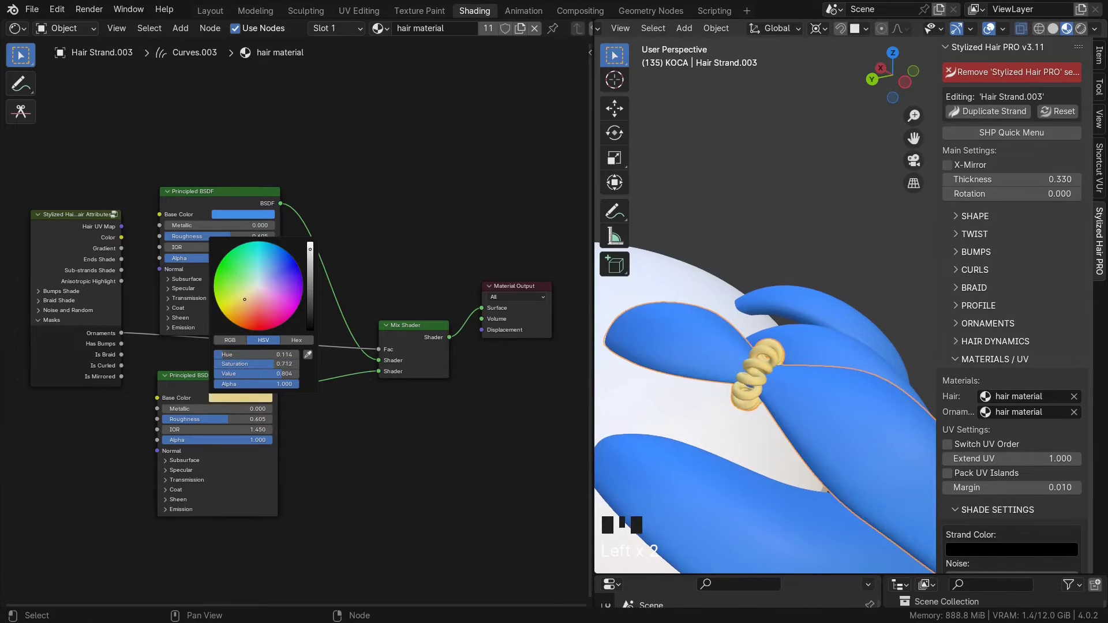
{"action": "left_click", "coordinate": [221, 421]}
{"action": "left_click_drag", "start_coordinate": [226, 409], "coordinate": [274, 413]}
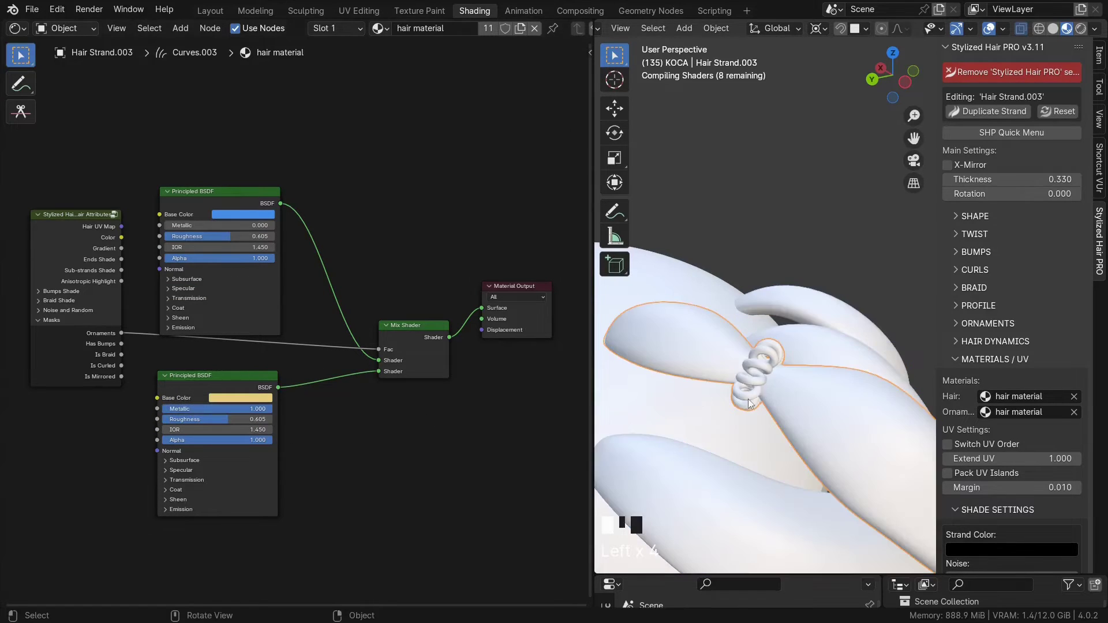
{"action": "middle_click_drag", "start_coordinate": [778, 415], "coordinate": [765, 396]}
{"action": "scroll", "coordinate": [764, 396], "scroll_direction": "down", "scroll_amount": 3}
{"action": "middle_click_drag", "start_coordinate": [691, 378], "coordinate": [804, 362], "text": "shift"}
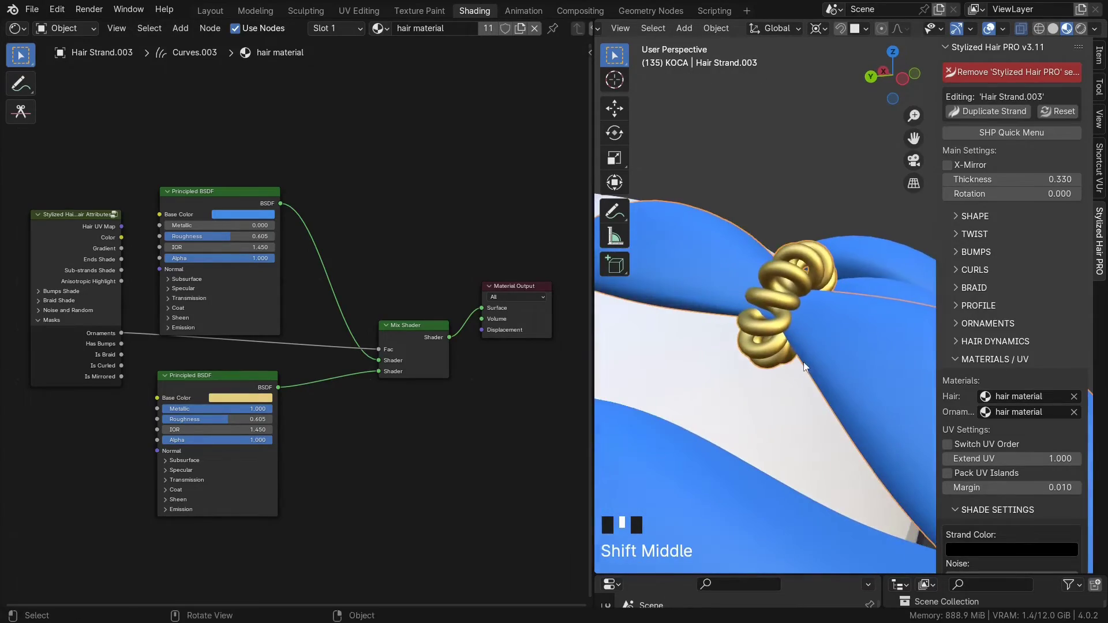
- Connect the Bumps Shade Regular output to the Overlay node's B input and set its Factor to 0.987
{"action": "left_click", "coordinate": [48, 216]}
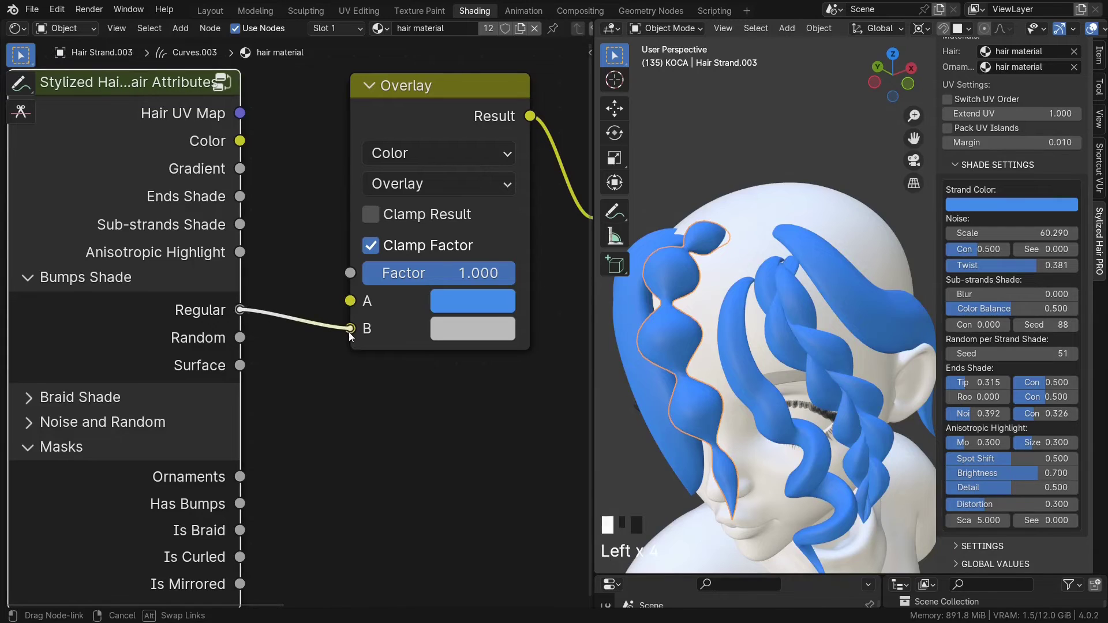
{"action": "left_click_drag", "start_coordinate": [272, 330], "coordinate": [350, 329]}
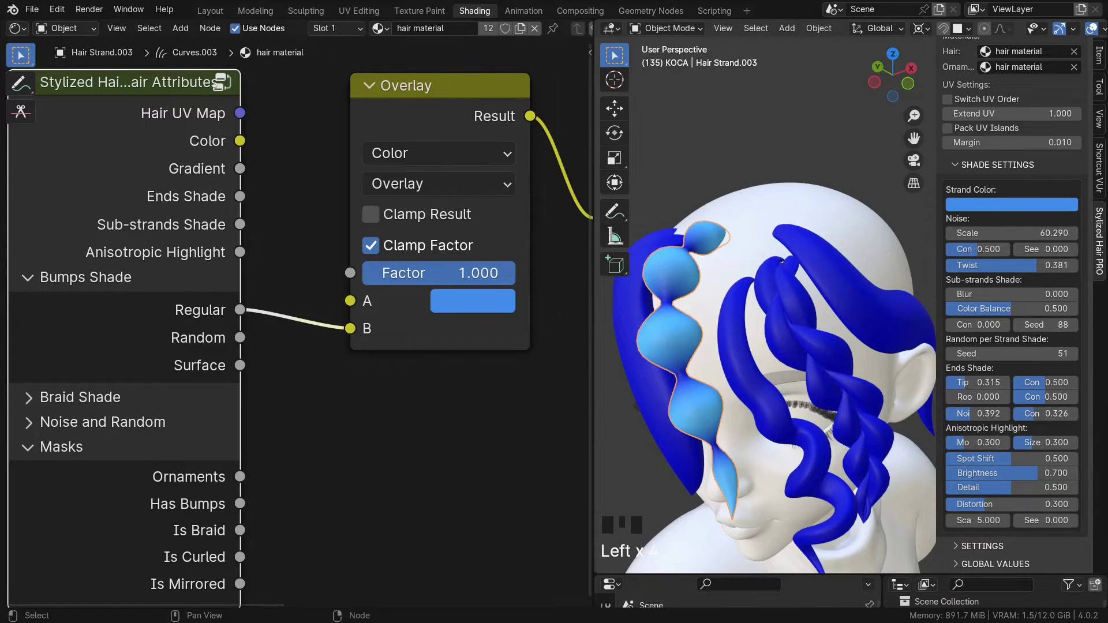
{"action": "mouse_move", "coordinate": [514, 273]}
{"action": "left_mouse_down"}
{"action": "mouse_move", "coordinate": [383, 274]}
{"action": "mouse_move", "coordinate": [513, 273]}
{"action": "left_mouse_up"}
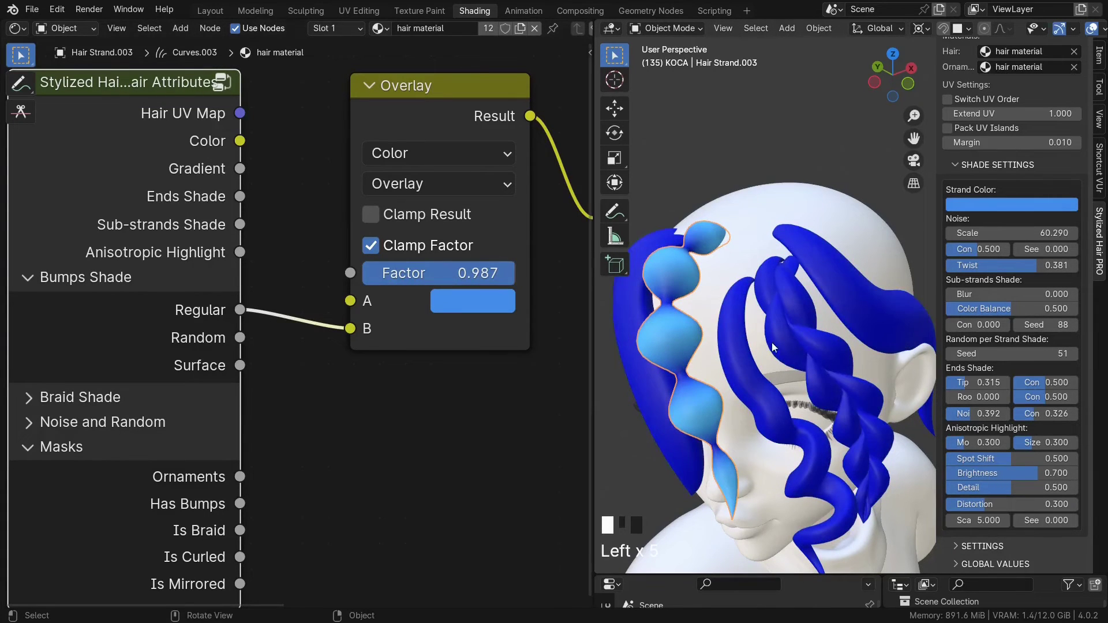
{"action": "left_click", "coordinate": [822, 329]}
{"action": "middle_click_drag", "start_coordinate": [479, 454], "coordinate": [378, 407]}
{"action": "scroll", "coordinate": [377, 406], "scroll_direction": "down", "scroll_amount": 8}
{"action": "scroll", "coordinate": [402, 410], "scroll_direction": "up", "scroll_amount": 4}
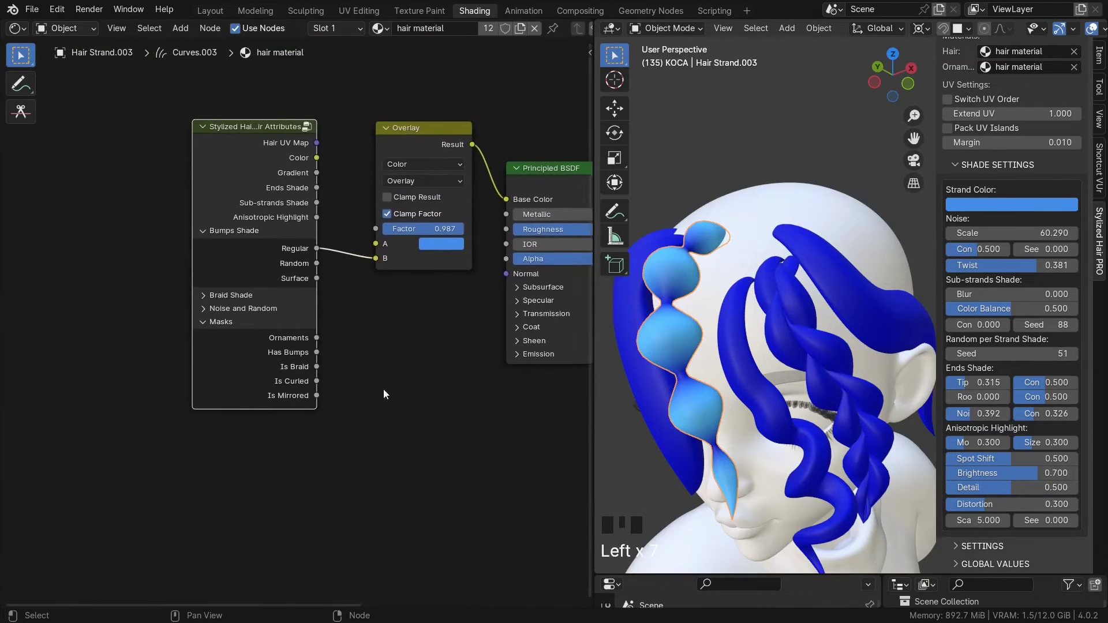
- Preview the Has Bumps mask by connecting it directly to the Material Output's Surface
{"action": "scroll", "coordinate": [270, 391], "scroll_direction": "down", "scroll_amount": 5}
{"action": "middle_click_drag", "start_coordinate": [450, 396], "coordinate": [240, 432]}
{"action": "left_click_drag", "start_coordinate": [129, 387], "coordinate": [531, 235]}
{"action": "mouse_move", "coordinate": [738, 426]}
{"action": "middle_mouse_down"}
{"action": "mouse_move", "coordinate": [749, 426]}
{"action": "mouse_move", "coordinate": [739, 419]}
{"action": "middle_mouse_up"}
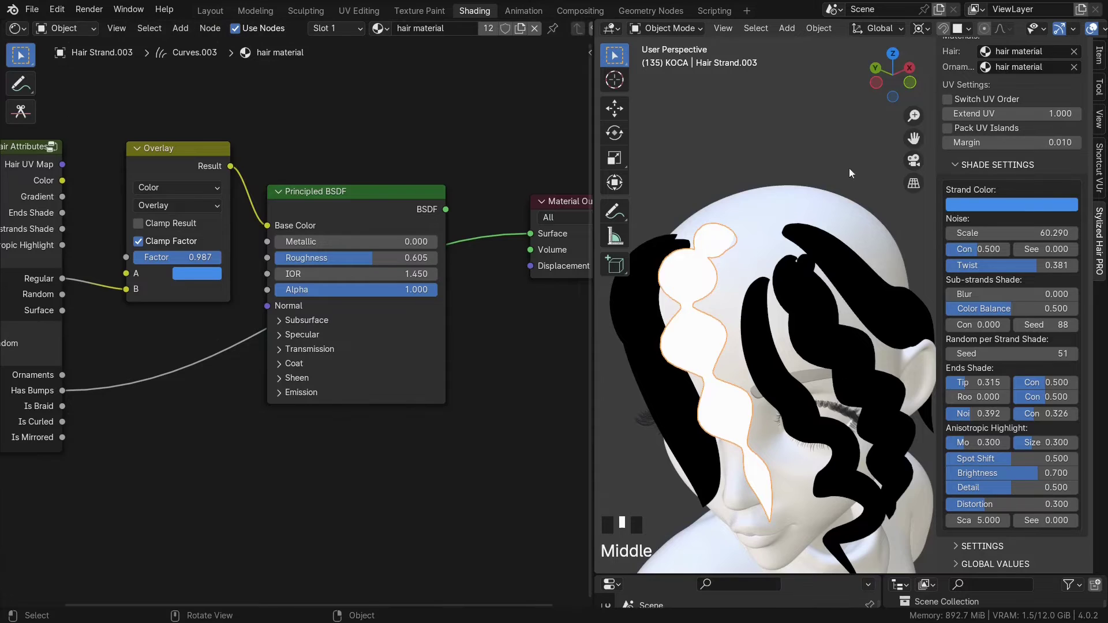
- Open the selected strand's Bumps settings and examine its Regular Bumps Strength
{"action": "key", "text": "shift+h"}
{"action": "left_click", "coordinate": [593, 239]}
{"action": "left_click_drag", "start_coordinate": [590, 243], "coordinate": [430, 348]}
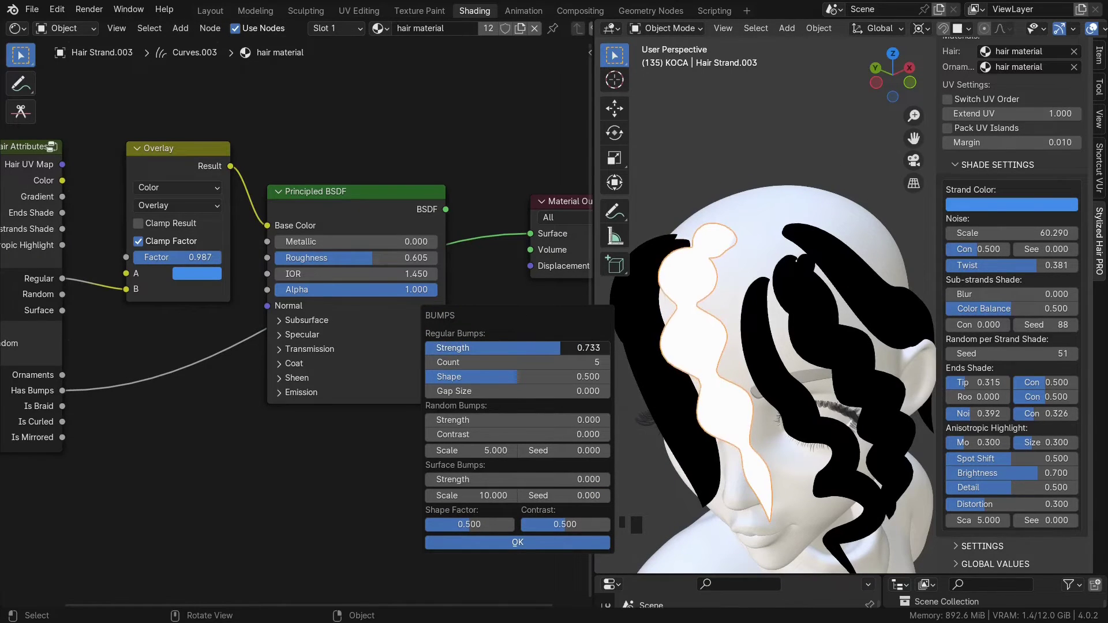
- Reconnect the Principled BSDF to the Material Output's Surface
{"action": "middle_click_drag", "start_coordinate": [240, 438], "coordinate": [428, 469]}
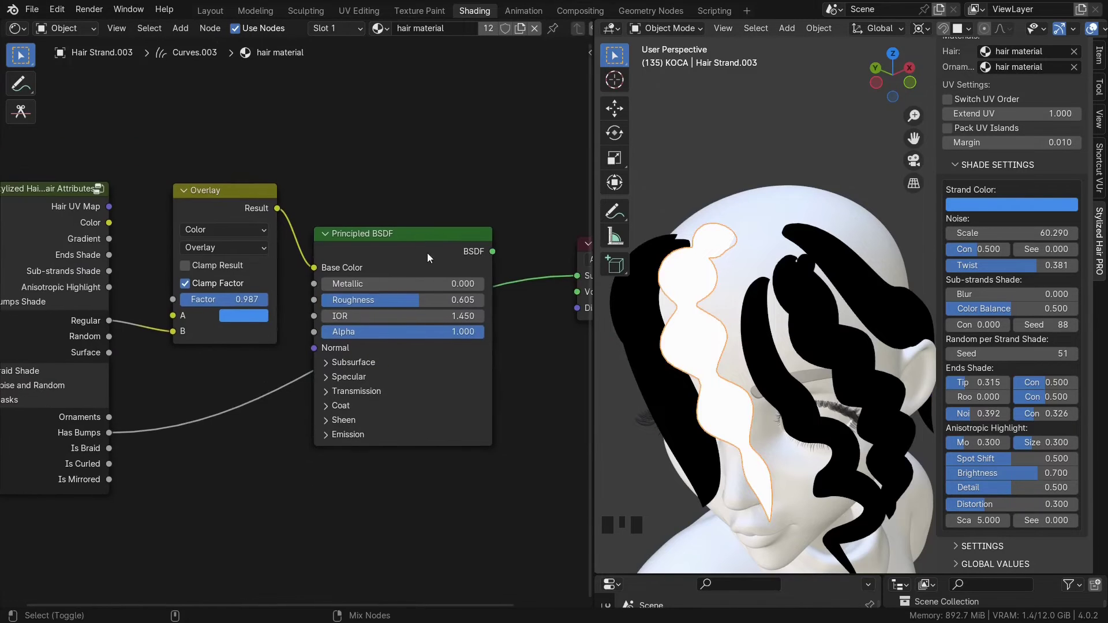
{"action": "middle_click_drag", "start_coordinate": [341, 395], "coordinate": [202, 405]}
{"action": "left_click", "coordinate": [427, 253], "text": "ctrl+shift"}
- Connect the Has Bumps mask to the Overlay node's Factor and tidy the Overlay node's position
{"action": "middle_click_drag", "start_coordinate": [63, 444], "coordinate": [202, 419]}
{"action": "scroll", "coordinate": [202, 420], "scroll_direction": "up", "scroll_amount": 5}
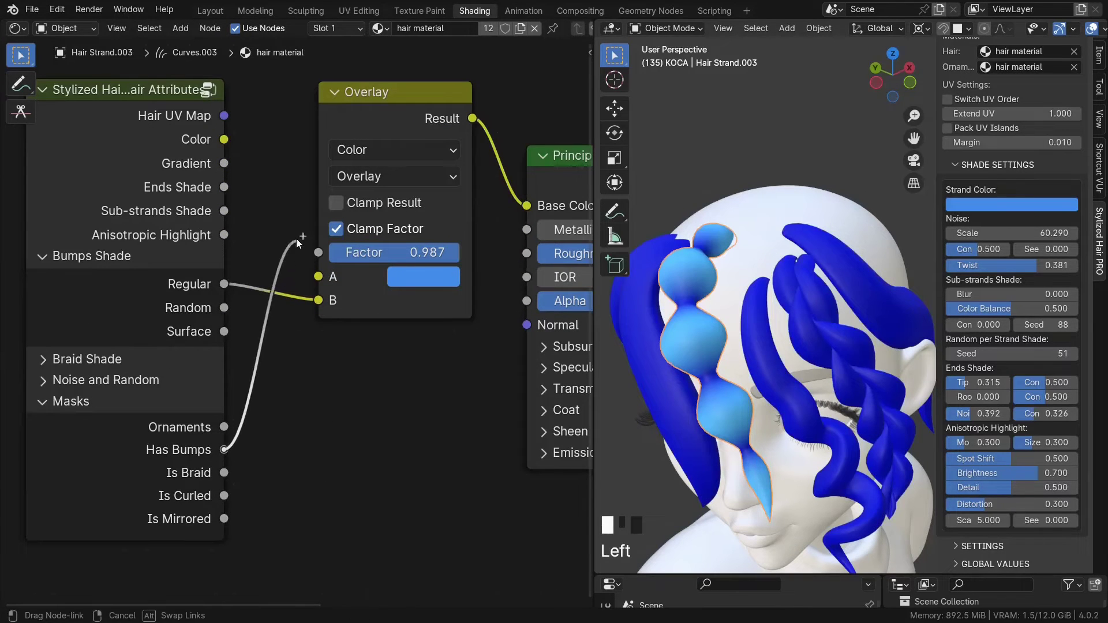
{"action": "left_click_drag", "start_coordinate": [320, 251], "coordinate": [319, 252]}
{"action": "left_click_drag", "start_coordinate": [383, 129], "coordinate": [362, 146]}
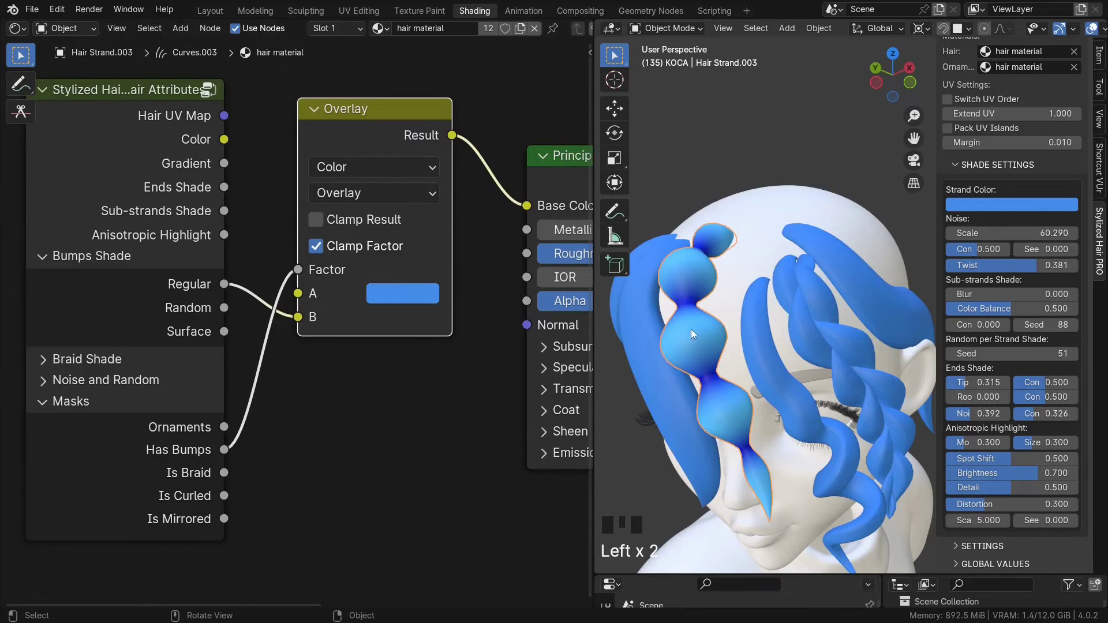
{"action": "middle_click_drag", "start_coordinate": [702, 352], "coordinate": [889, 345]}
- Preview the Is Braid and Is Curled masks by connecting each in turn to the Material Output's Surface
{"action": "right_click_drag", "start_coordinate": [247, 356], "coordinate": [283, 400], "text": "ctrl+alt"}
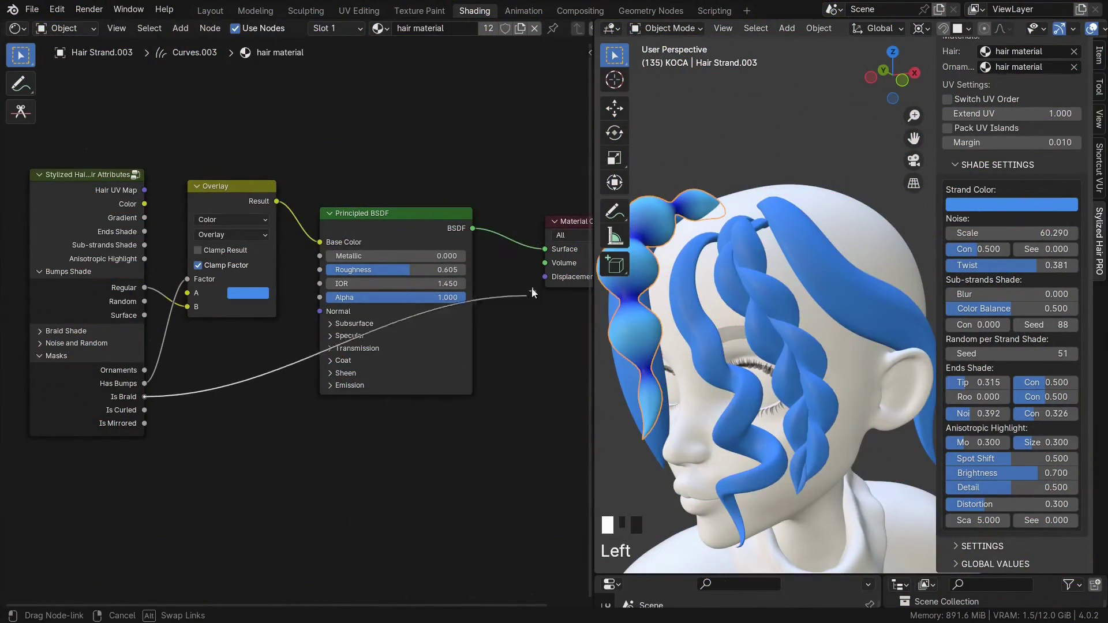
{"action": "left_click_drag", "start_coordinate": [532, 293], "coordinate": [543, 249]}
{"action": "middle_click_drag", "start_coordinate": [710, 404], "coordinate": [791, 365]}
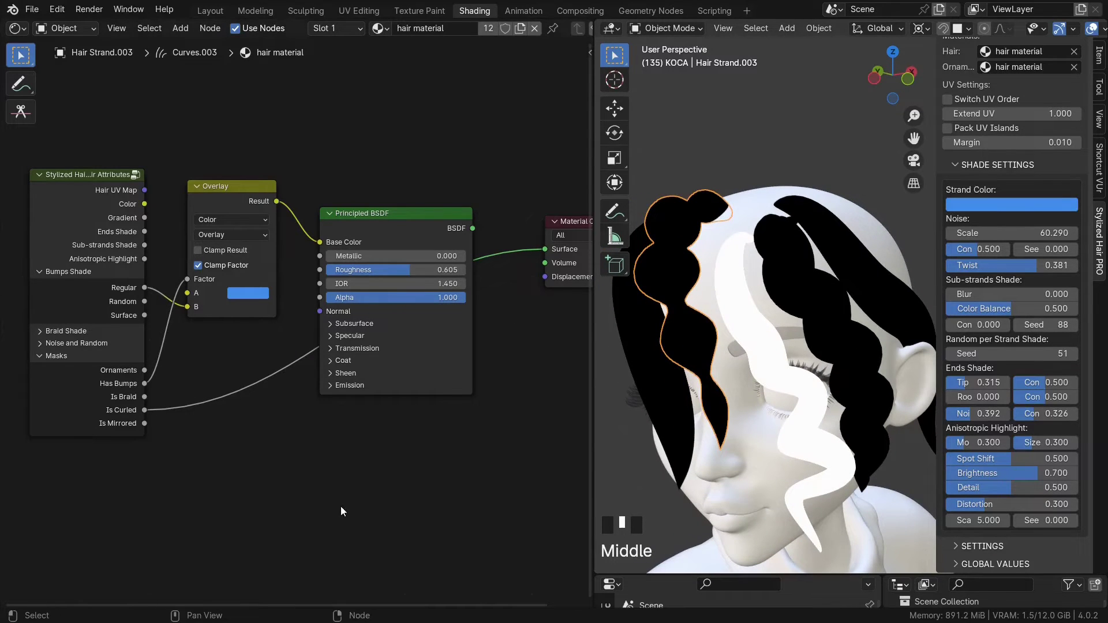
- Connect the Is Mirrored mask to the Material Output's Surface and select the mirrored strand to show its X-Mirror setting
{"action": "left_click_drag", "start_coordinate": [144, 423], "coordinate": [343, 440]}
{"action": "left_click_drag", "start_coordinate": [543, 251], "coordinate": [544, 250]}
{"action": "middle_click_drag", "start_coordinate": [768, 332], "coordinate": [815, 362]}
{"action": "left_click", "coordinate": [881, 297]}
{"action": "scroll", "coordinate": [1039, 289], "scroll_direction": "up", "scroll_amount": 10}
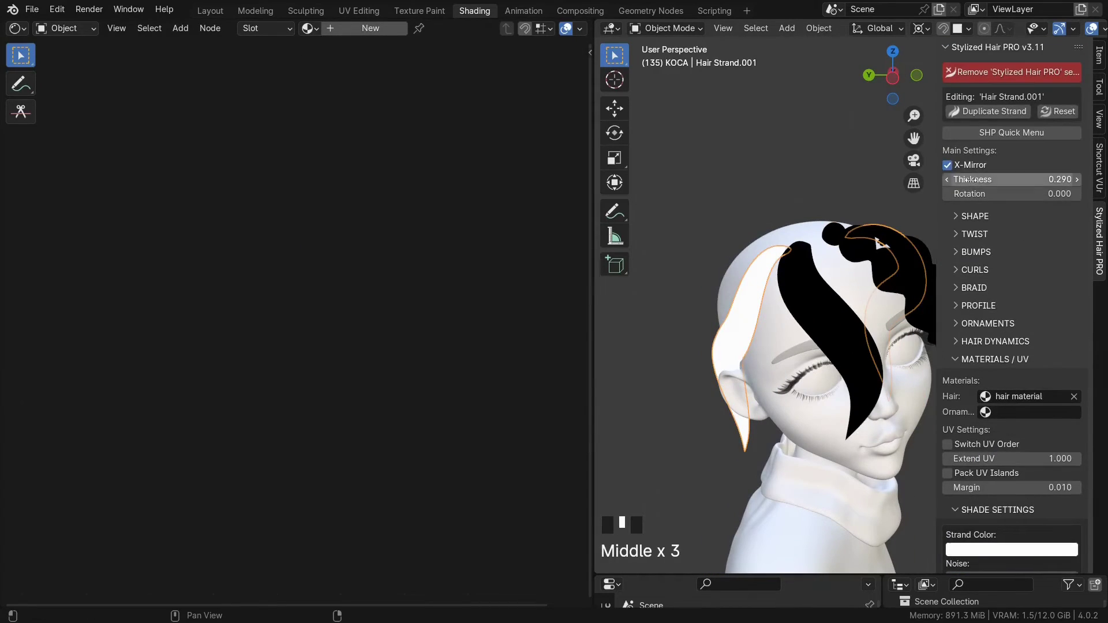
- Toggle the selected strand's X-Mirror setting off and back on
{"action": "left_click", "coordinate": [947, 180]}
{"action": "left_click", "coordinate": [948, 180]}
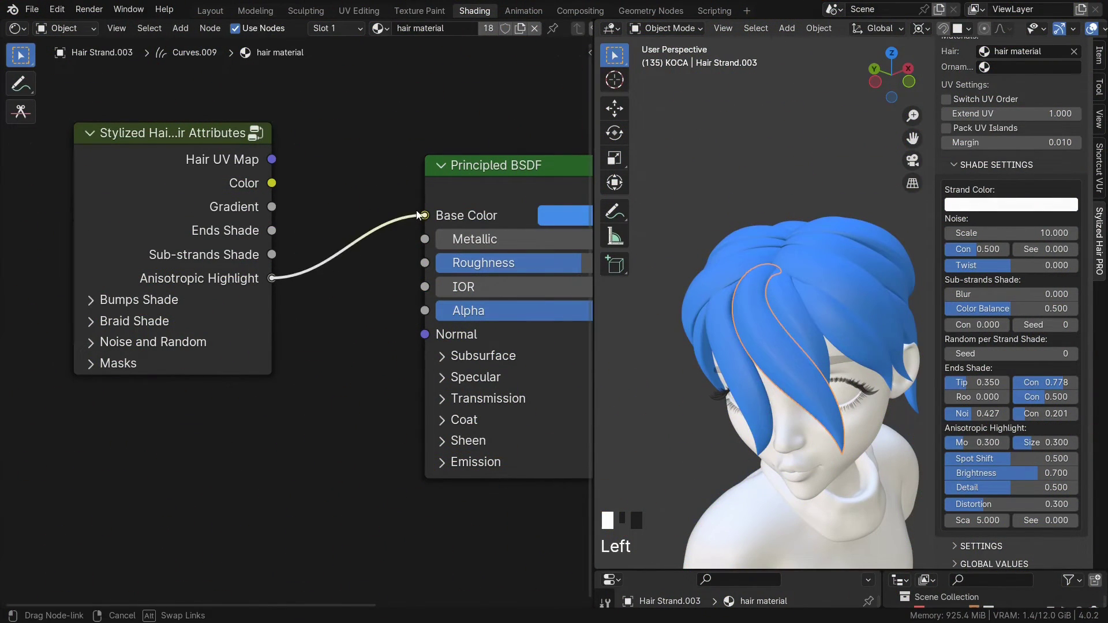
- Connect the Anisotropic Highlight output to the Principled BSDF's Base Color and view the result up close on the hair
{"action": "left_click_drag", "start_coordinate": [418, 215], "coordinate": [424, 215]}
{"action": "scroll", "coordinate": [413, 365], "scroll_direction": "down", "scroll_amount": 2}
{"action": "middle_click_drag", "start_coordinate": [414, 365], "coordinate": [411, 419]}
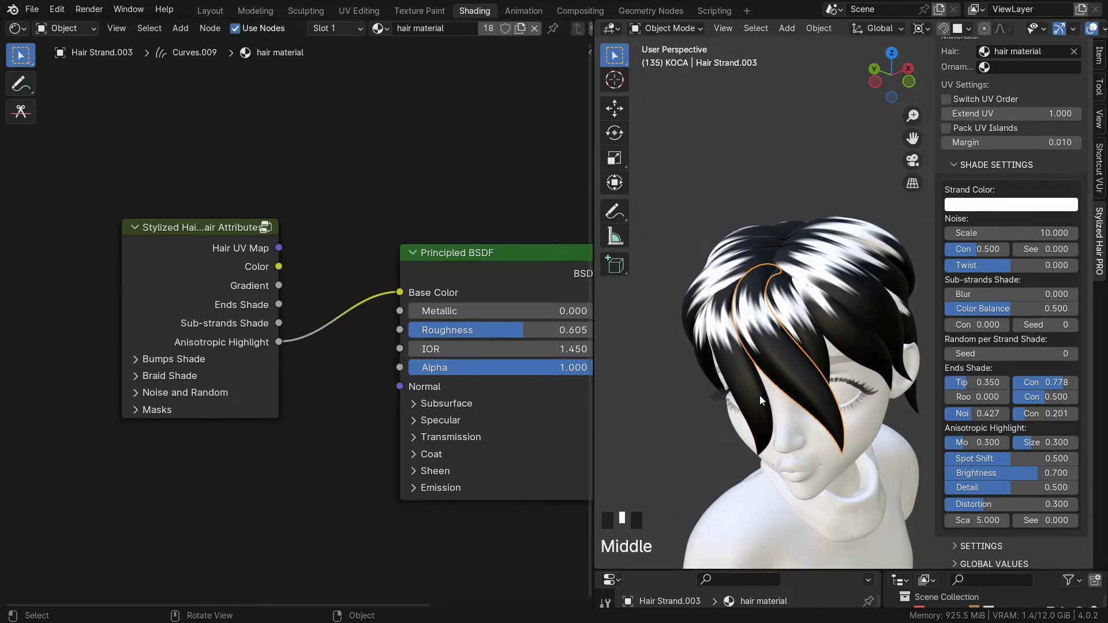
{"action": "middle_click_drag", "start_coordinate": [759, 395], "coordinate": [864, 307]}
{"action": "scroll", "coordinate": [832, 316], "scroll_direction": "down", "scroll_amount": 5}
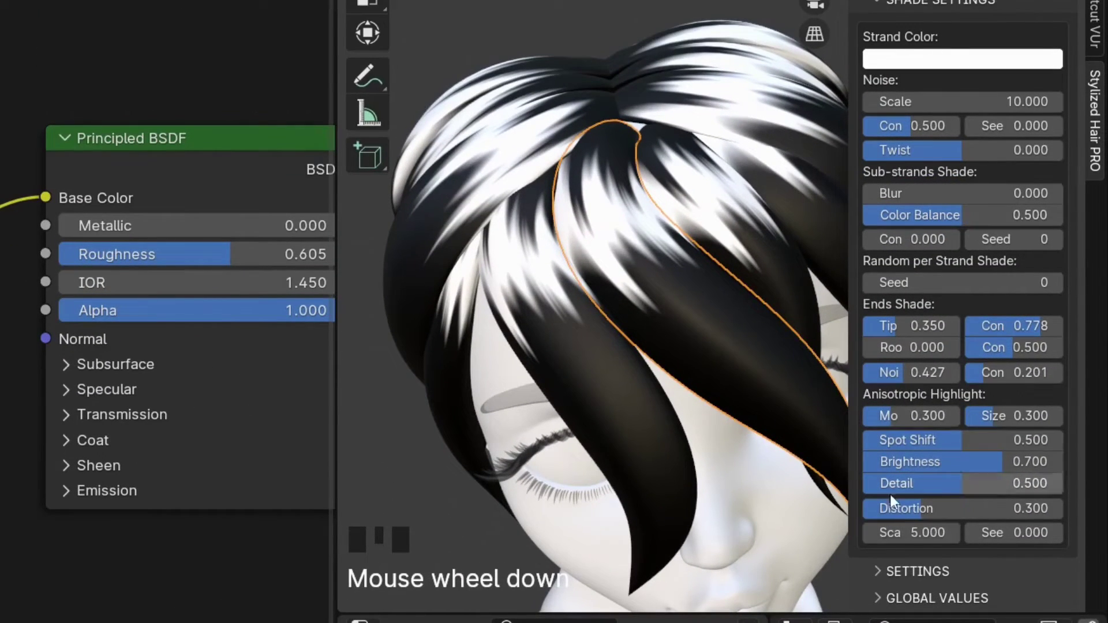
- Shift the selected strand's anisotropic highlight by setting its movement value to 0.423 and its Size to 0.361
{"action": "scroll", "coordinate": [885, 561], "scroll_direction": "down", "scroll_amount": 8}
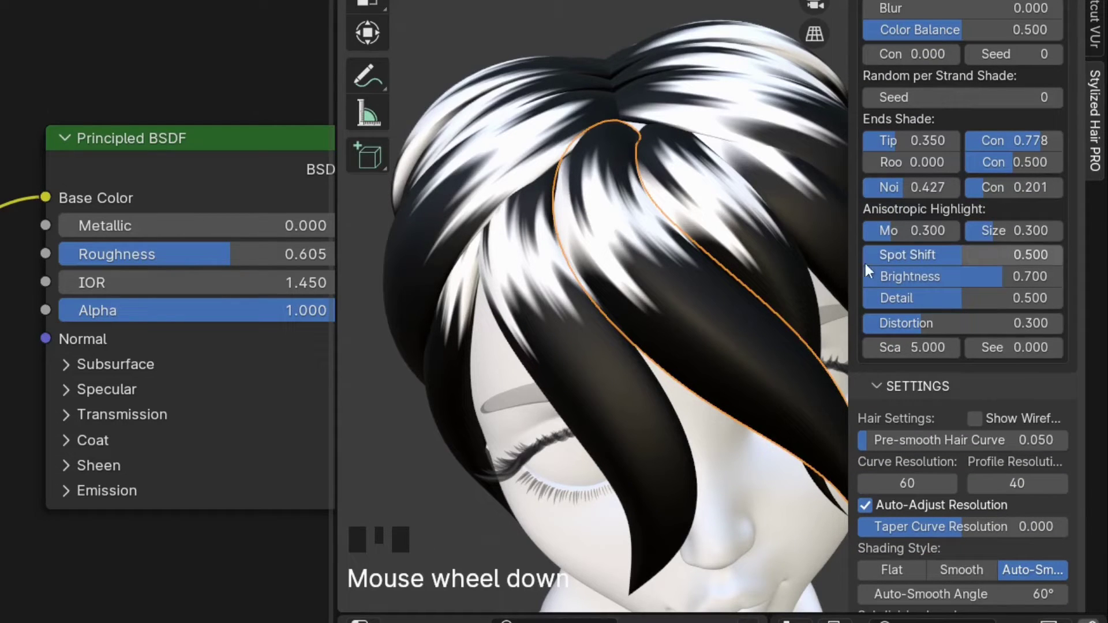
{"action": "mouse_move", "coordinate": [903, 237]}
{"action": "left_mouse_down", "text": "shift"}
{"action": "mouse_move", "coordinate": [961, 236]}
{"action": "mouse_move", "coordinate": [906, 235]}
{"action": "left_mouse_up", "text": "shift"}
{"action": "mouse_move", "coordinate": [998, 235]}
{"action": "left_mouse_down"}
{"action": "mouse_move", "coordinate": [1033, 235]}
{"action": "mouse_move", "coordinate": [970, 230]}
{"action": "mouse_move", "coordinate": [1000, 231]}
{"action": "left_mouse_up"}
{"action": "middle_click_drag", "start_coordinate": [660, 296], "coordinate": [649, 295]}
{"action": "left_click_drag", "start_coordinate": [900, 231], "coordinate": [904, 230]}
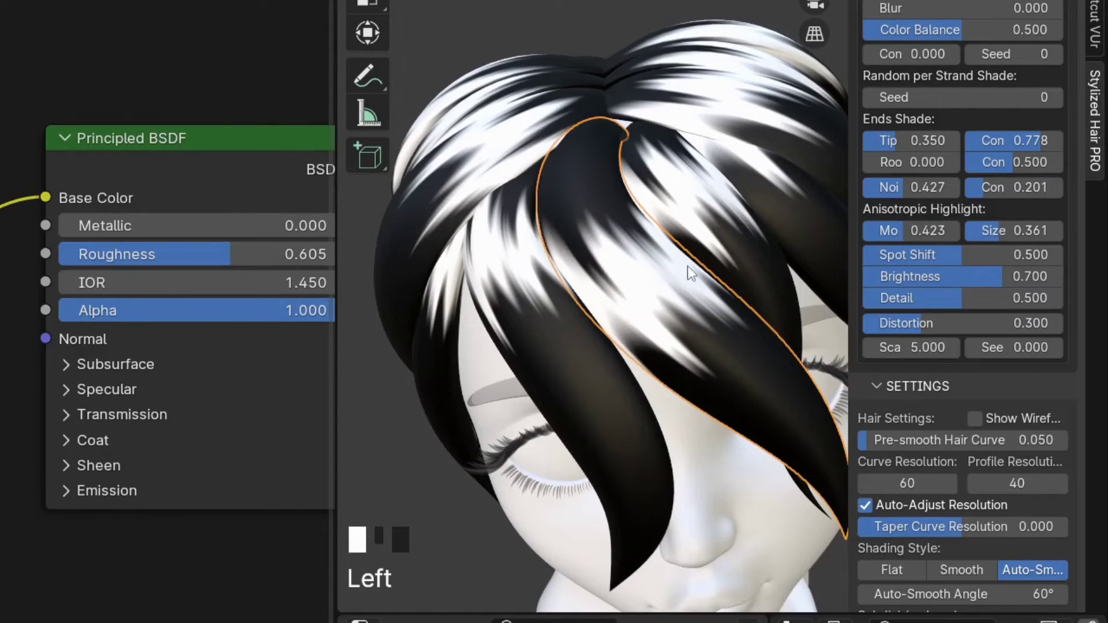
- Isolate the selected strand and try the highlight's Spot Shift at both extremes, then settle on 0.305
{"action": "middle_click_drag", "start_coordinate": [774, 297], "coordinate": [623, 337]}
{"action": "key", "text": "KP_Divide"}
{"action": "middle_click_drag", "start_coordinate": [563, 260], "coordinate": [497, 299], "text": "shift"}
{"action": "left_click_drag", "start_coordinate": [930, 260], "coordinate": [866, 259]}
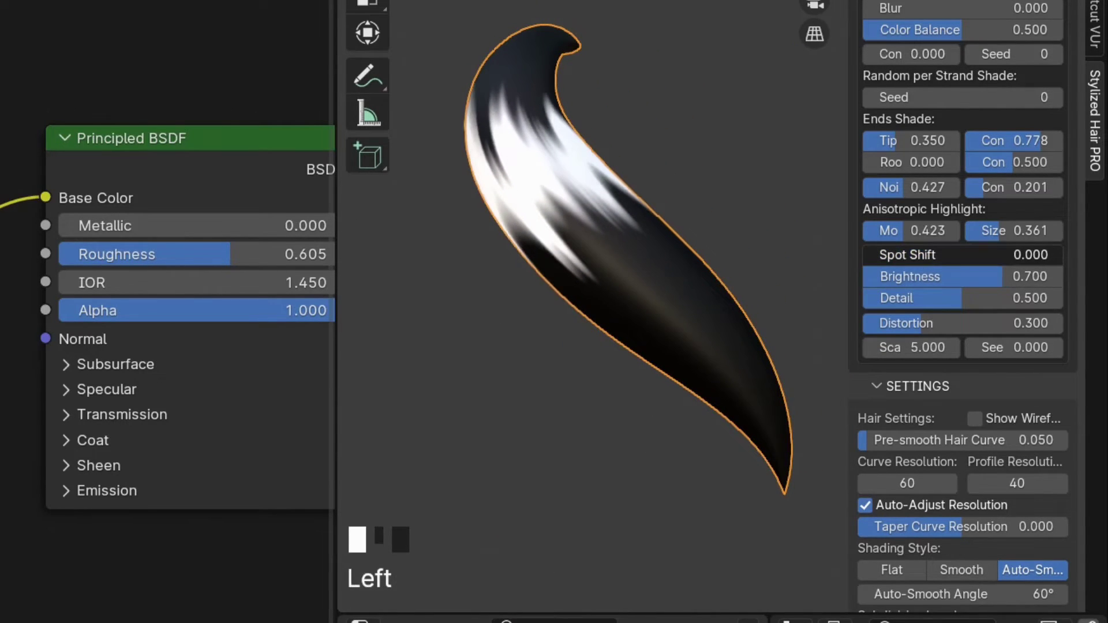
{"action": "middle_click_drag", "start_coordinate": [656, 222], "coordinate": [710, 232]}
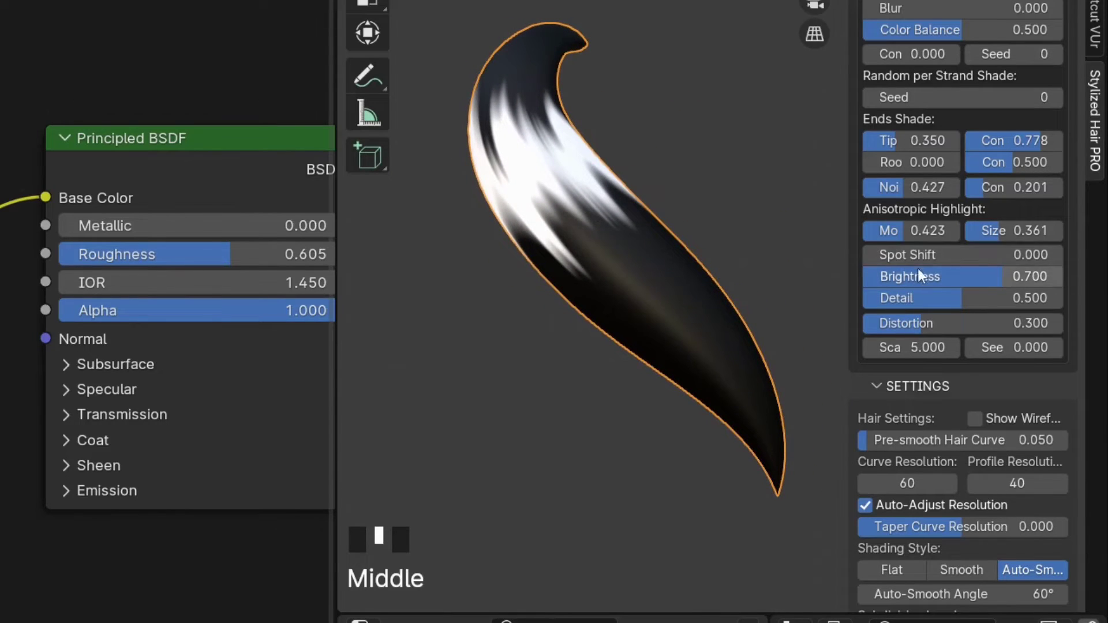
{"action": "left_click_drag", "start_coordinate": [915, 255], "coordinate": [1039, 254]}
{"action": "middle_click_drag", "start_coordinate": [642, 219], "coordinate": [705, 218]}
{"action": "left_click_drag", "start_coordinate": [1028, 255], "coordinate": [956, 255]}
{"action": "middle_click_drag", "start_coordinate": [642, 257], "coordinate": [549, 240]}
{"action": "left_click_drag", "start_coordinate": [956, 255], "coordinate": [924, 254]}
{"action": "middle_click_drag", "start_coordinate": [569, 202], "coordinate": [734, 208]}
- Try different Brightness values for the anisotropic highlight and set its Detail to 0.552
{"action": "left_click_drag", "start_coordinate": [936, 284], "coordinate": [909, 284]}
{"action": "right_click", "coordinate": [936, 284]}
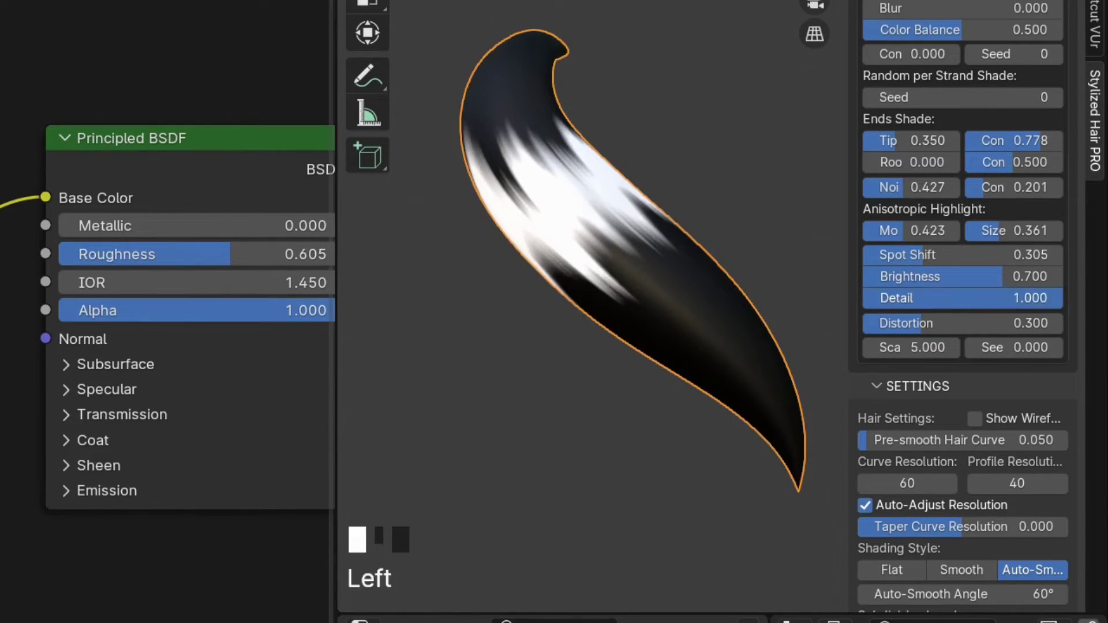
{"action": "left_click_drag", "start_coordinate": [1063, 298], "coordinate": [989, 298]}
{"action": "scroll", "coordinate": [640, 198], "scroll_direction": "up", "scroll_amount": 4}
{"action": "middle_click_drag", "start_coordinate": [639, 197], "coordinate": [760, 274], "text": "shift"}
{"action": "mouse_move", "coordinate": [1015, 297]}
{"action": "left_mouse_down"}
{"action": "mouse_move", "coordinate": [864, 298]}
{"action": "mouse_move", "coordinate": [1052, 298]}
{"action": "mouse_move", "coordinate": [905, 298]}
{"action": "mouse_move", "coordinate": [900, 326]}
{"action": "mouse_move", "coordinate": [972, 327]}
{"action": "mouse_move", "coordinate": [869, 327]}
{"action": "mouse_move", "coordinate": [973, 323]}
{"action": "mouse_move", "coordinate": [892, 323]}
{"action": "mouse_move", "coordinate": [901, 346]}
{"action": "mouse_move", "coordinate": [929, 345]}
{"action": "mouse_move", "coordinate": [877, 345]}
{"action": "mouse_move", "coordinate": [901, 347]}
{"action": "left_mouse_up"}
{"action": "left_click_drag", "start_coordinate": [1007, 347], "coordinate": [980, 348]}
{"action": "left_click_drag", "start_coordinate": [1004, 276], "coordinate": [981, 276]}
{"action": "left_click_drag", "start_coordinate": [918, 299], "coordinate": [964, 306]}
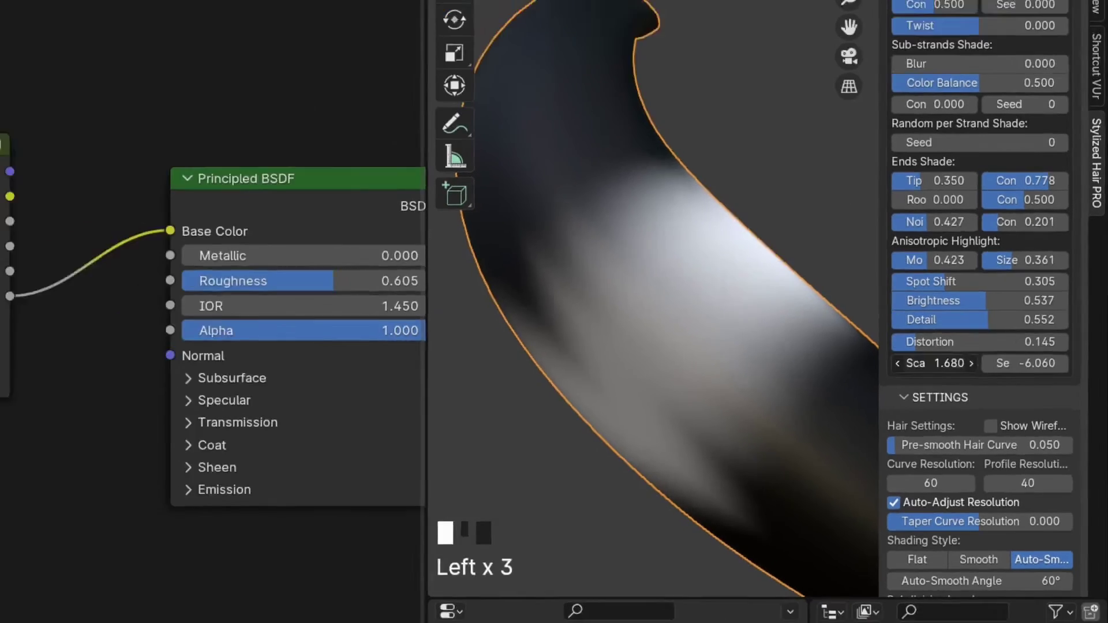
- Set the anisotropic highlight's Scale to 1.960, Seed to -1.450 and Distortion to 0.390
{"action": "left_click_drag", "start_coordinate": [911, 347], "coordinate": [921, 348]}
{"action": "mouse_move", "coordinate": [1004, 347]}
{"action": "left_mouse_down"}
{"action": "mouse_move", "coordinate": [1033, 348]}
{"action": "mouse_move", "coordinate": [1021, 346]}
{"action": "left_mouse_up"}
{"action": "scroll", "coordinate": [866, 326], "scroll_direction": "down", "scroll_amount": 3}
{"action": "middle_click_drag", "start_coordinate": [820, 322], "coordinate": [768, 317]}
{"action": "left_click_drag", "start_coordinate": [970, 376], "coordinate": [1002, 376]}
{"action": "scroll", "coordinate": [851, 314], "scroll_direction": "down", "scroll_amount": 1}
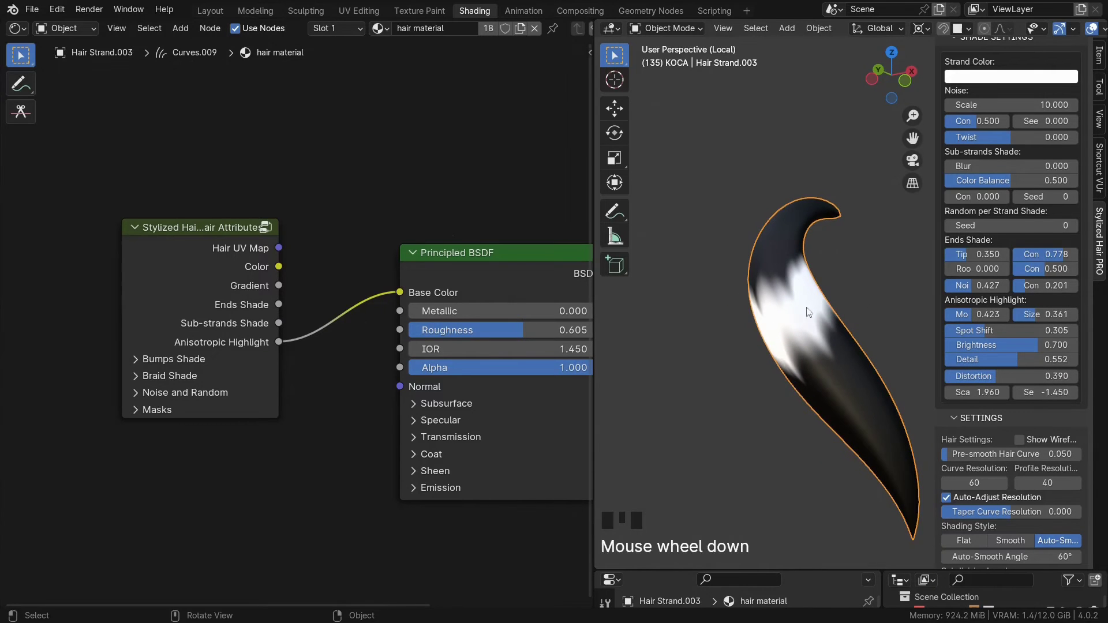
- Leave the strand's isolated view and add a Mix Color node above the link to the Principled BSDF
{"action": "key", "text": "KP_Divide"}
{"action": "scroll", "coordinate": [541, 318], "scroll_direction": "down", "scroll_amount": 2}
{"action": "left_click_drag", "start_coordinate": [274, 267], "coordinate": [171, 267]}
{"action": "scroll", "coordinate": [341, 247], "scroll_direction": "up", "scroll_amount": 2}
{"action": "key", "text": "shift+a"}
{"action": "type", "text": "mix c"}
{"action": "key", "text": "Return"}
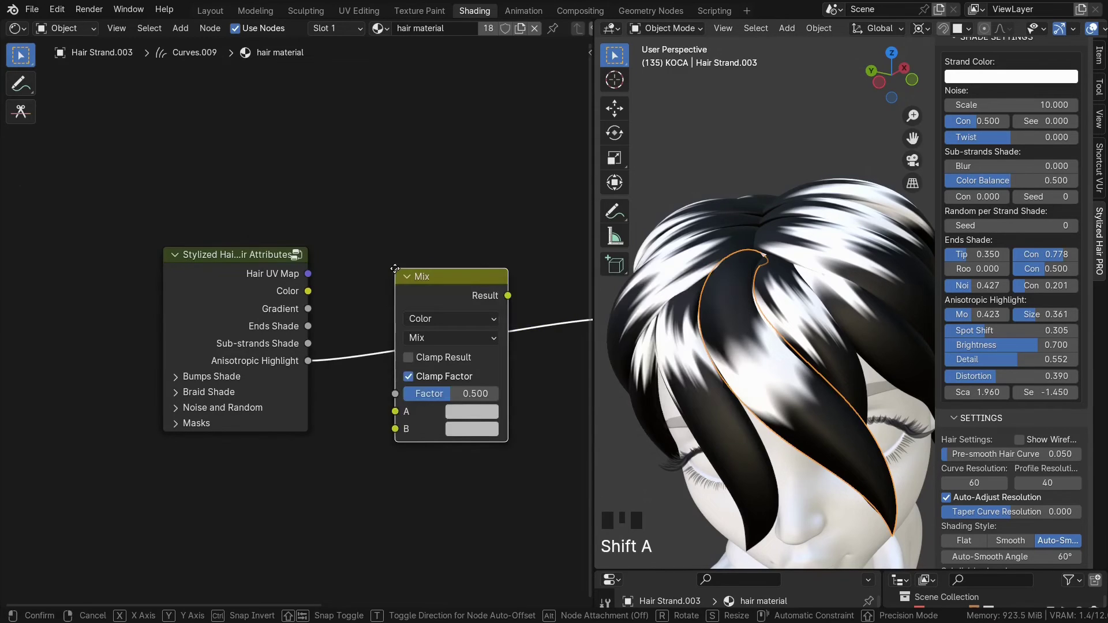
{"action": "left_click", "coordinate": [419, 139]}
{"action": "middle_click_drag", "start_coordinate": [419, 171], "coordinate": [272, 244]}
{"action": "scroll", "coordinate": [272, 244], "scroll_direction": "up", "scroll_amount": 1}
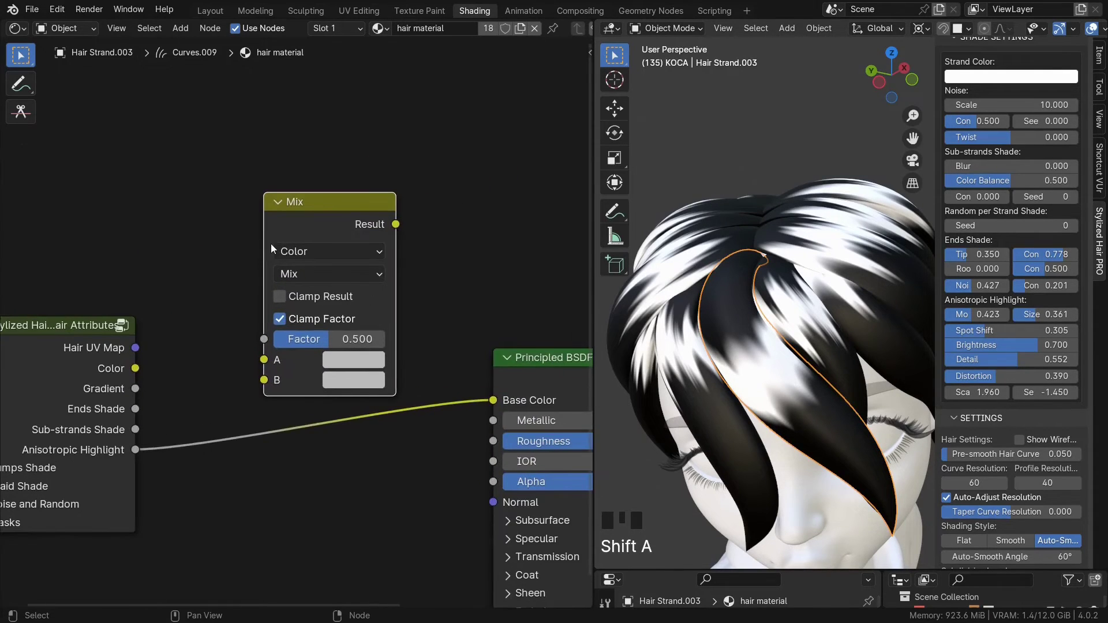
- Set the Mix node's A color to blue
{"action": "scroll", "coordinate": [271, 244], "scroll_direction": "up", "scroll_amount": 1}
{"action": "left_click", "coordinate": [351, 362]}
{"action": "left_click", "coordinate": [446, 105]}
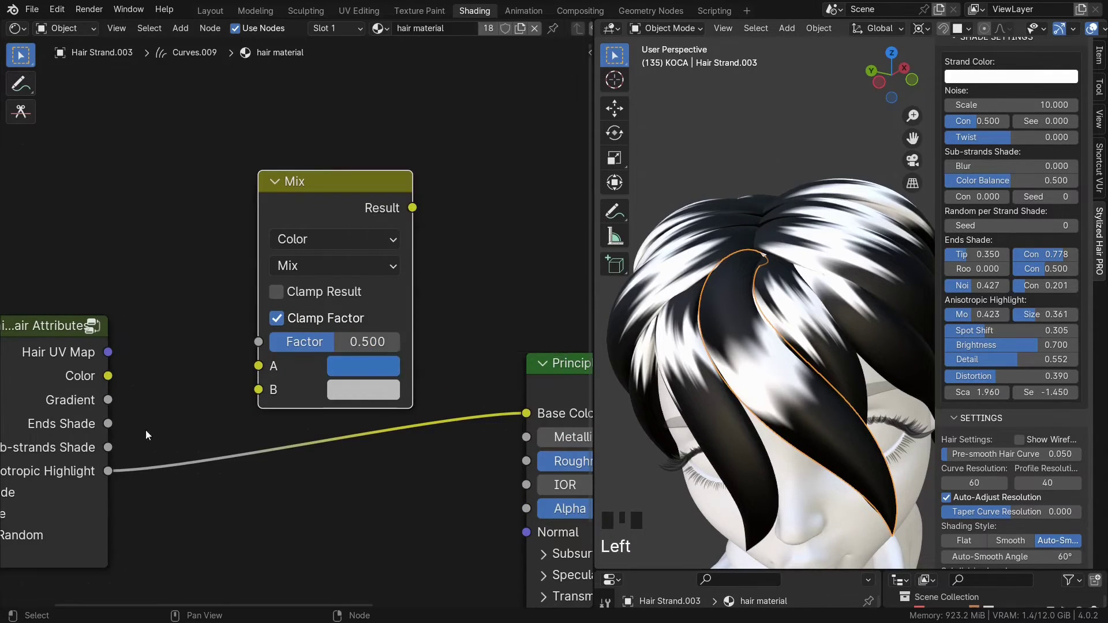
- Connect Anisotropic Highlight to the Mix node's B input and the Mix Result to the Principled BSDF's Base Color
{"action": "middle_click_drag", "start_coordinate": [139, 438], "coordinate": [260, 404]}
{"action": "left_click_drag", "start_coordinate": [260, 405], "coordinate": [256, 403]}
{"action": "left_click_drag", "start_coordinate": [384, 358], "coordinate": [383, 358]}
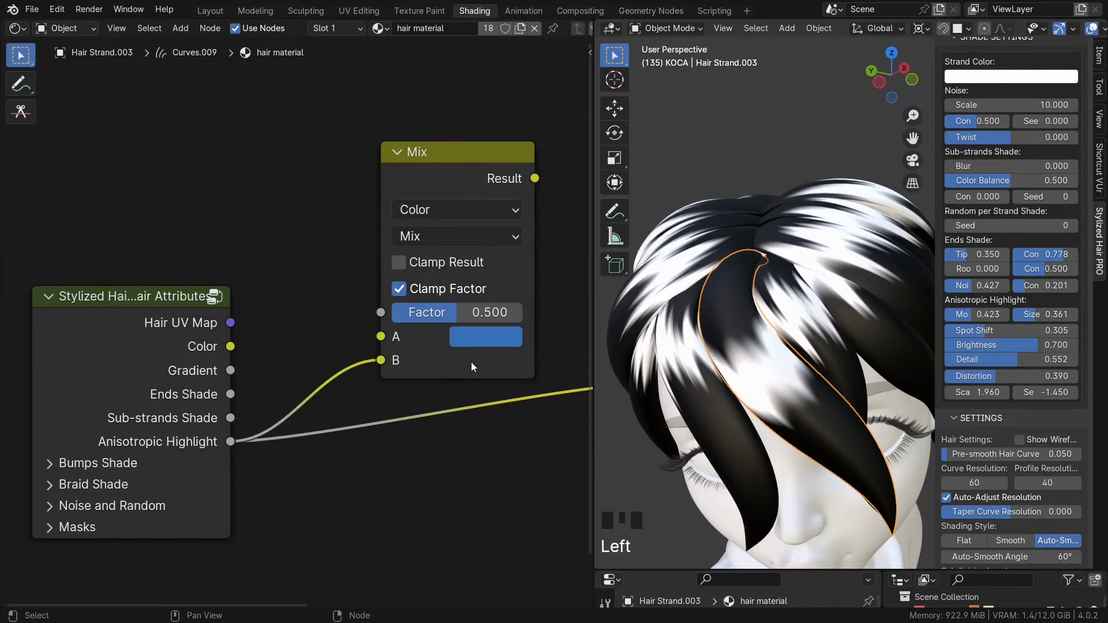
{"action": "left_click_drag", "start_coordinate": [535, 179], "coordinate": [427, 398]}
- Switch the Mix node's blending mode to Color Dodge and adjust its Factor
{"action": "left_click", "coordinate": [209, 245]}
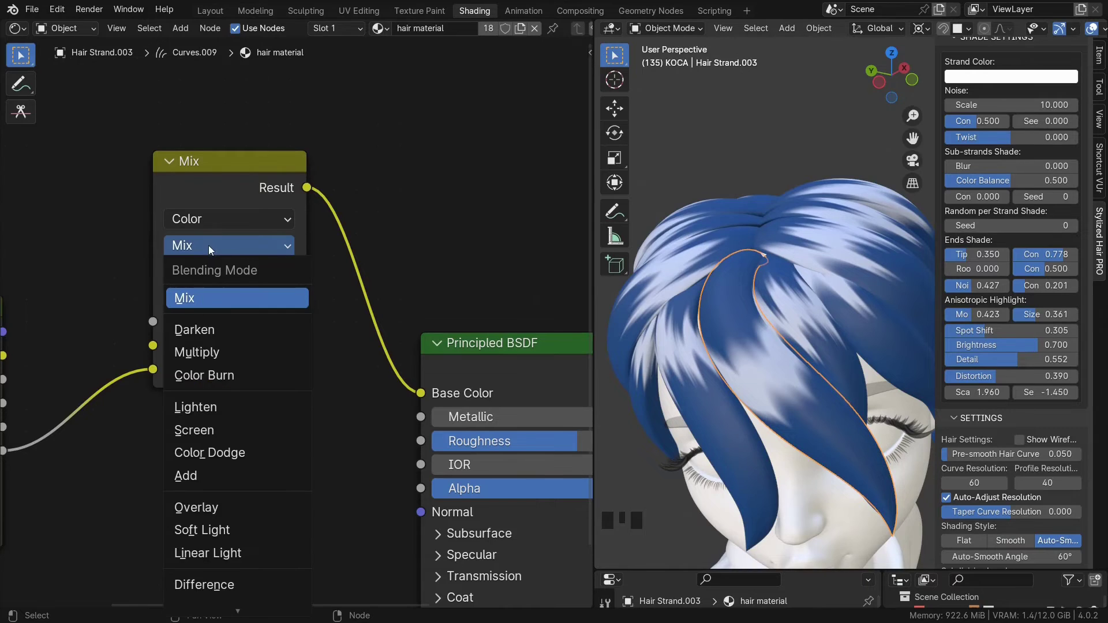
{"action": "left_click", "coordinate": [224, 454]}
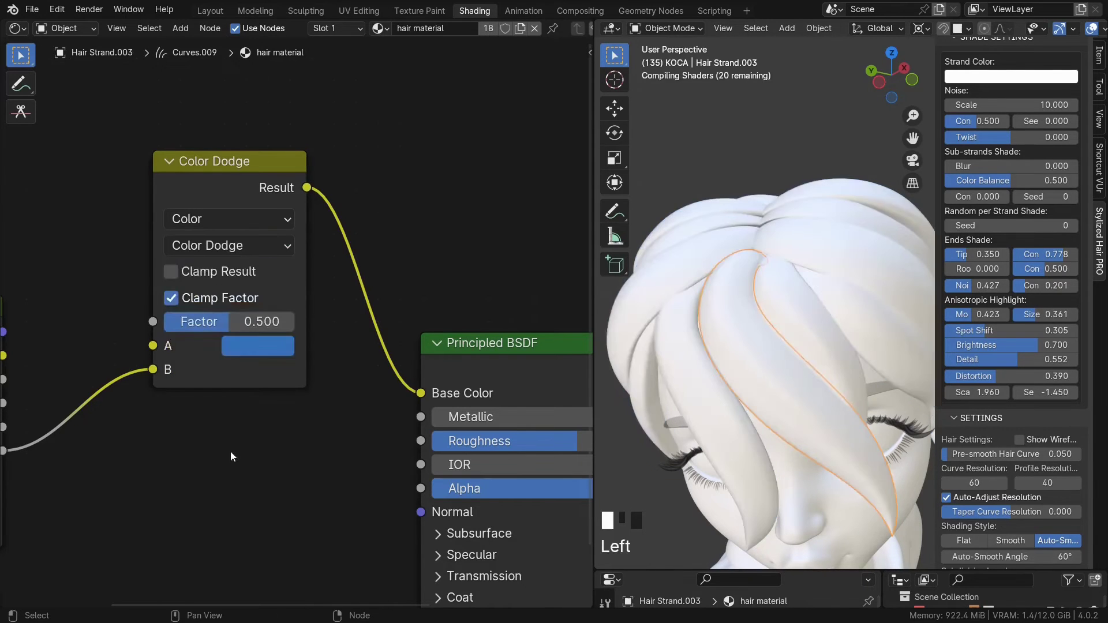
{"action": "scroll", "coordinate": [739, 362], "scroll_direction": "up", "scroll_amount": 4}
{"action": "middle_click_drag", "start_coordinate": [726, 378], "coordinate": [762, 347]}
{"action": "mouse_move", "coordinate": [229, 322]}
{"action": "left_mouse_down"}
{"action": "mouse_move", "coordinate": [201, 322]}
{"action": "mouse_move", "coordinate": [230, 322]}
{"action": "left_mouse_up"}
{"action": "scroll", "coordinate": [687, 315], "scroll_direction": "down", "scroll_amount": 4}
{"action": "mouse_move", "coordinate": [687, 314]}
{"action": "middle_mouse_down"}
{"action": "mouse_move", "coordinate": [632, 316]}
{"action": "mouse_move", "coordinate": [918, 289]}
{"action": "middle_mouse_up"}
- Change the Color Dodge node's A color to a more saturated blue and set its Factor to 0.577
{"action": "left_click", "coordinate": [258, 346]}
{"action": "left_click_drag", "start_coordinate": [435, 65], "coordinate": [434, 28]}
{"action": "left_click", "coordinate": [257, 346]}
{"action": "left_click_drag", "start_coordinate": [375, 61], "coordinate": [381, 56]}
{"action": "middle_click_drag", "start_coordinate": [808, 306], "coordinate": [646, 332]}
{"action": "left_click_drag", "start_coordinate": [258, 322], "coordinate": [277, 321]}
{"action": "scroll", "coordinate": [284, 465], "scroll_direction": "down", "scroll_amount": 1}
{"action": "middle_click_drag", "start_coordinate": [713, 417], "coordinate": [830, 383]}
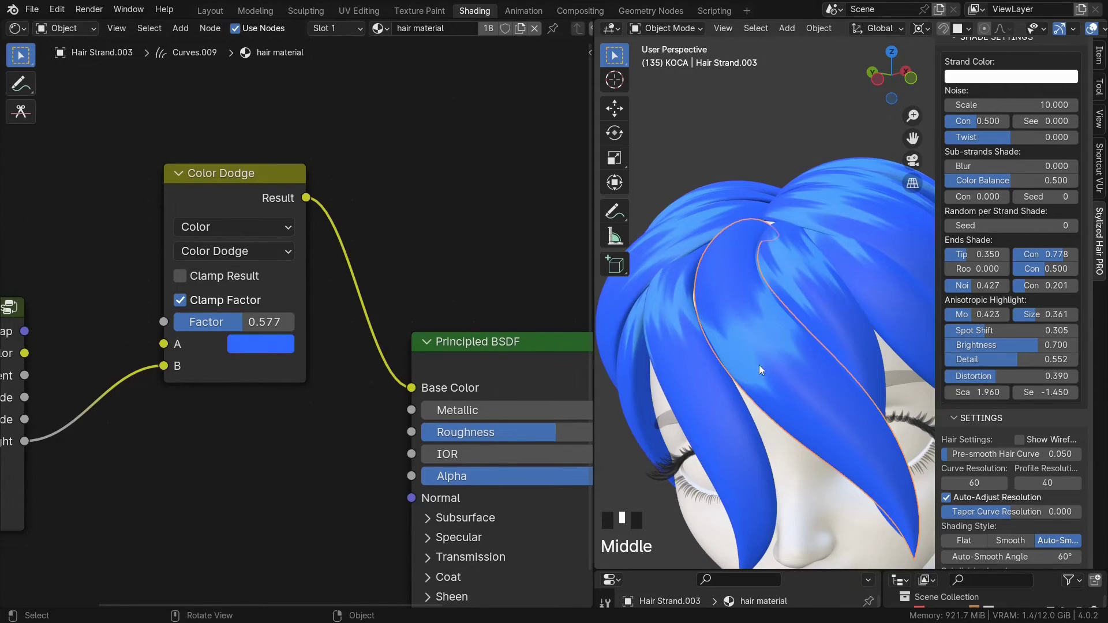
- Move the Anisotropic Highlight link from the Color Dodge node's B input to its Factor input
{"action": "middle_click_drag", "start_coordinate": [120, 360], "coordinate": [251, 324]}
{"action": "scroll", "coordinate": [251, 325], "scroll_direction": "up", "scroll_amount": 3}
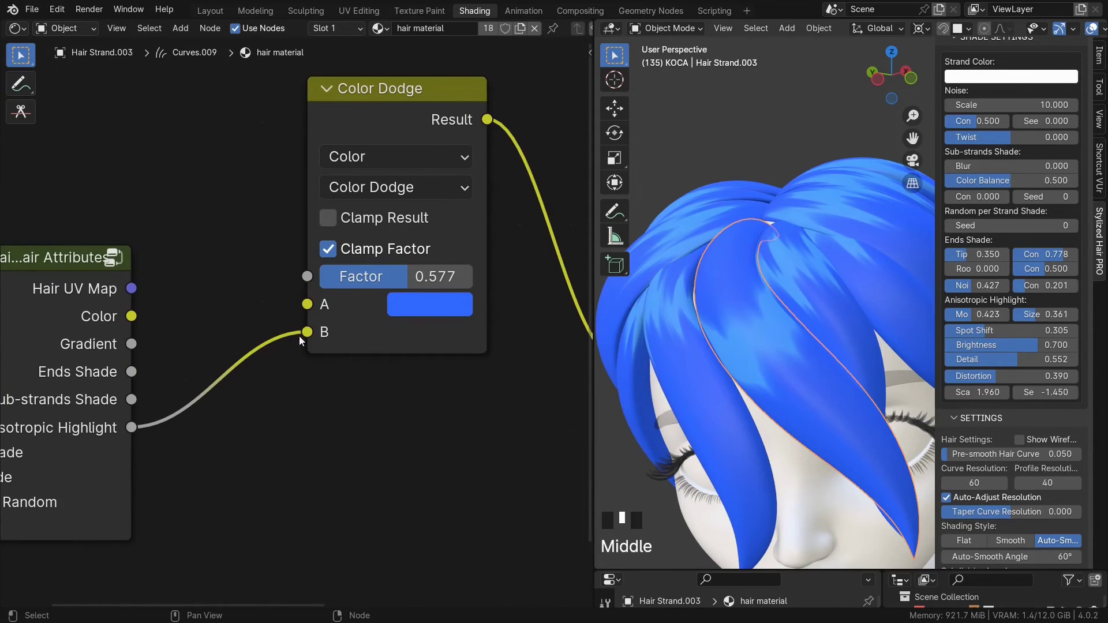
{"action": "left_click_drag", "start_coordinate": [301, 335], "coordinate": [307, 277]}
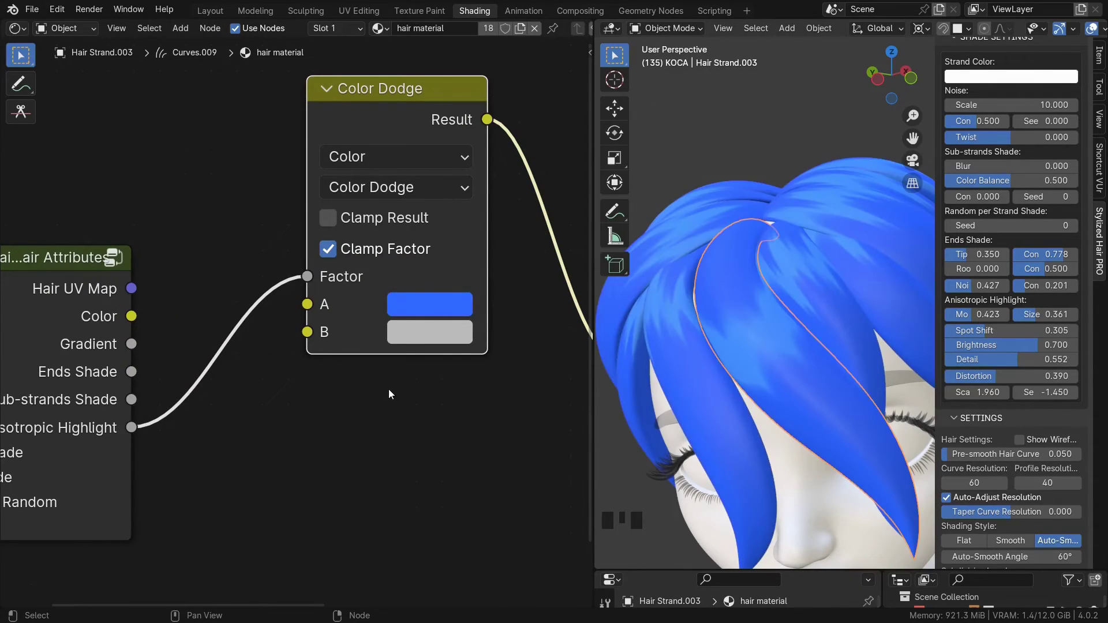
- Switch the node's blending mode to Mix and set its B color to light blue for the highlights
{"action": "left_click", "coordinate": [406, 192]}
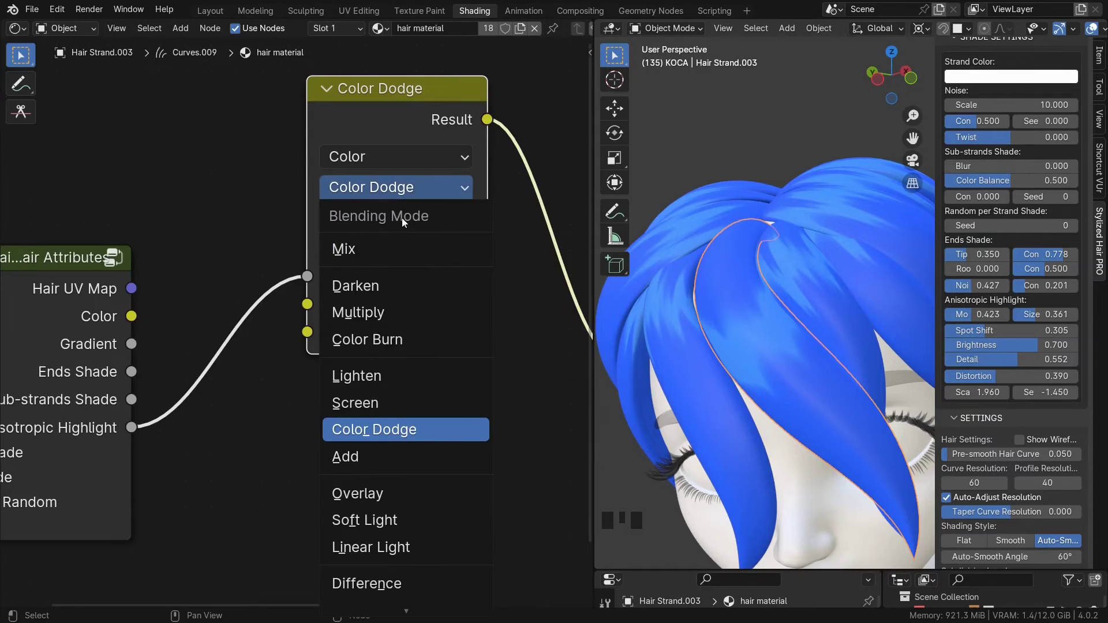
{"action": "left_click", "coordinate": [394, 249]}
{"action": "left_click", "coordinate": [433, 336]}
{"action": "mouse_move", "coordinate": [532, 127]}
{"action": "left_mouse_down"}
{"action": "mouse_move", "coordinate": [539, 64]}
{"action": "mouse_move", "coordinate": [526, 70]}
{"action": "mouse_move", "coordinate": [473, 171]}
{"action": "mouse_move", "coordinate": [546, 78]}
{"action": "mouse_move", "coordinate": [534, 98]}
{"action": "left_mouse_up"}
{"action": "scroll", "coordinate": [548, 61], "scroll_direction": "up", "scroll_amount": 10}
{"action": "scroll", "coordinate": [798, 381], "scroll_direction": "down", "scroll_amount": 3}
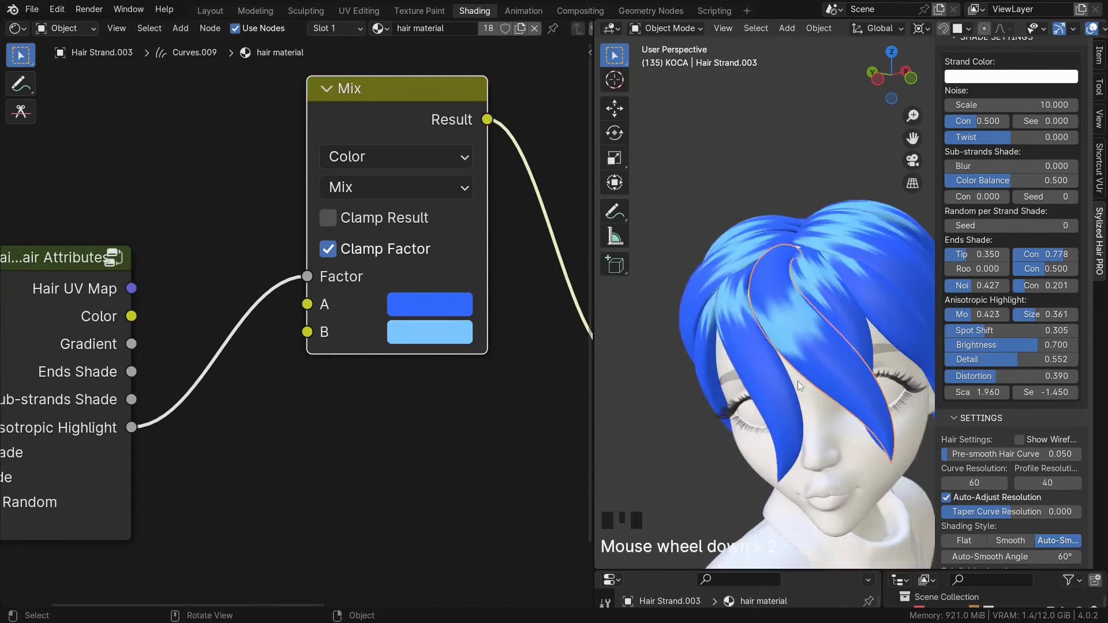
{"action": "middle_click_drag", "start_coordinate": [798, 381], "coordinate": [760, 345]}
{"action": "left_click", "coordinate": [894, 359]}
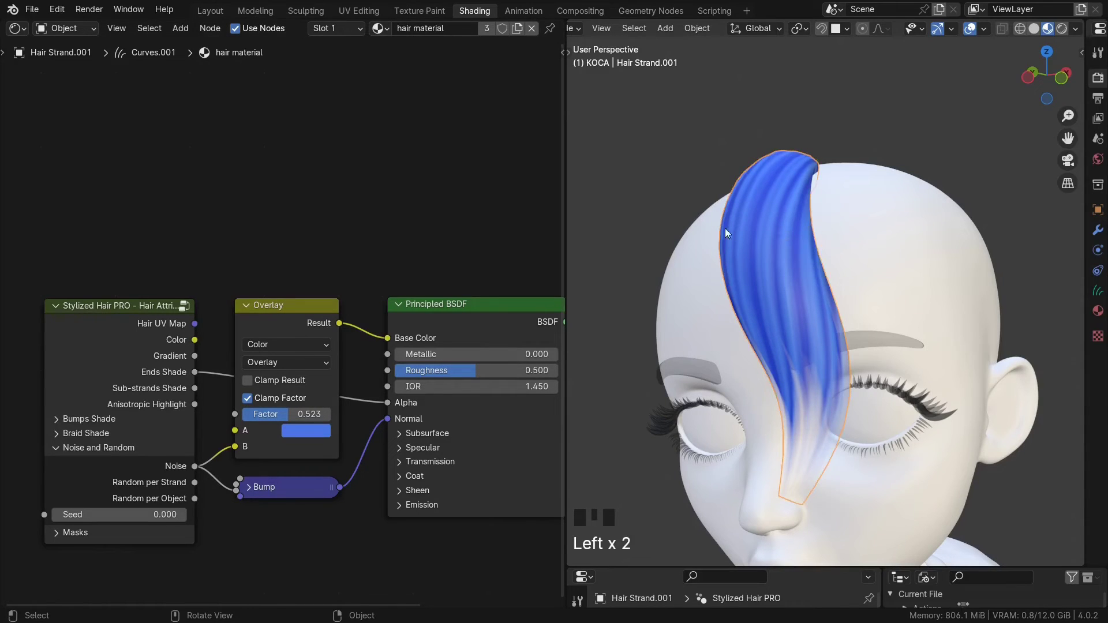
- Open the strand's Mesh Conversion options, enable Preview Armature and set the Bone Count to 20
{"action": "key", "text": "shift+h"}
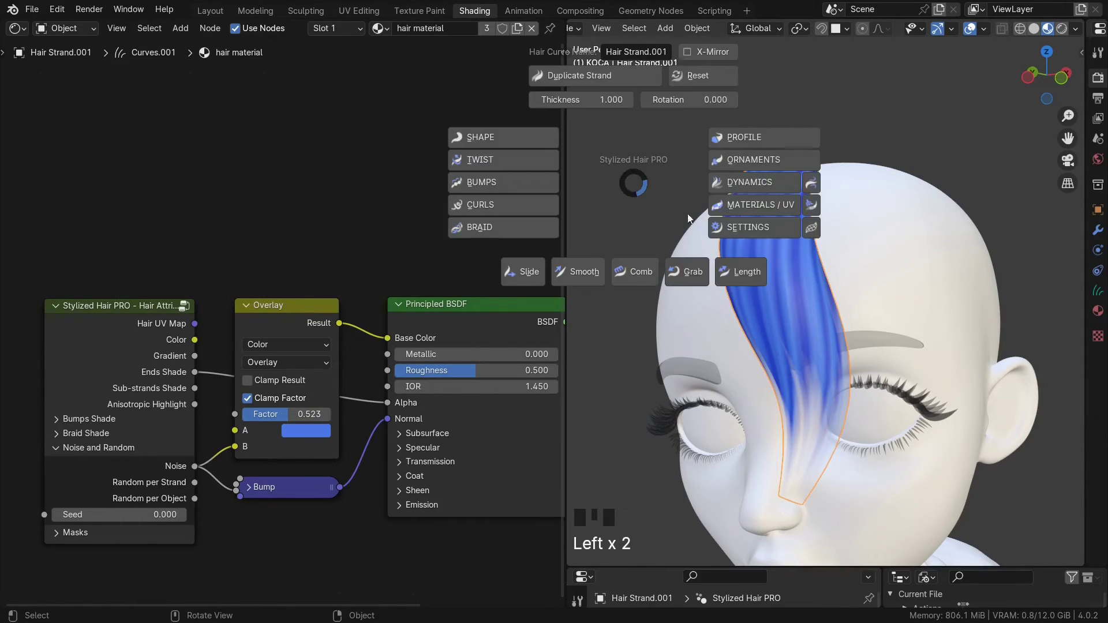
{"action": "left_click", "coordinate": [817, 231]}
{"action": "left_click_drag", "start_coordinate": [817, 231], "coordinate": [637, 199]}
{"action": "left_click", "coordinate": [498, 224]}
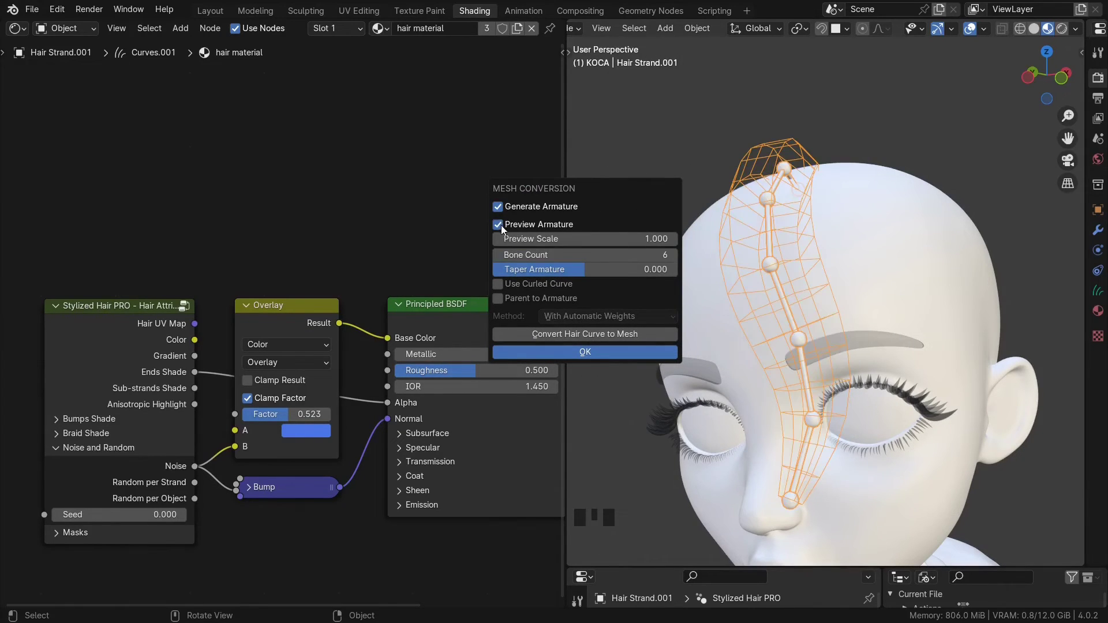
{"action": "left_click_drag", "start_coordinate": [571, 258], "coordinate": [612, 258]}
- Turn off Preview Armature in the strand's Mesh Conversion options
{"action": "key", "text": "d"}
{"action": "left_click", "coordinate": [817, 264]}
{"action": "left_click", "coordinate": [780, 349]}
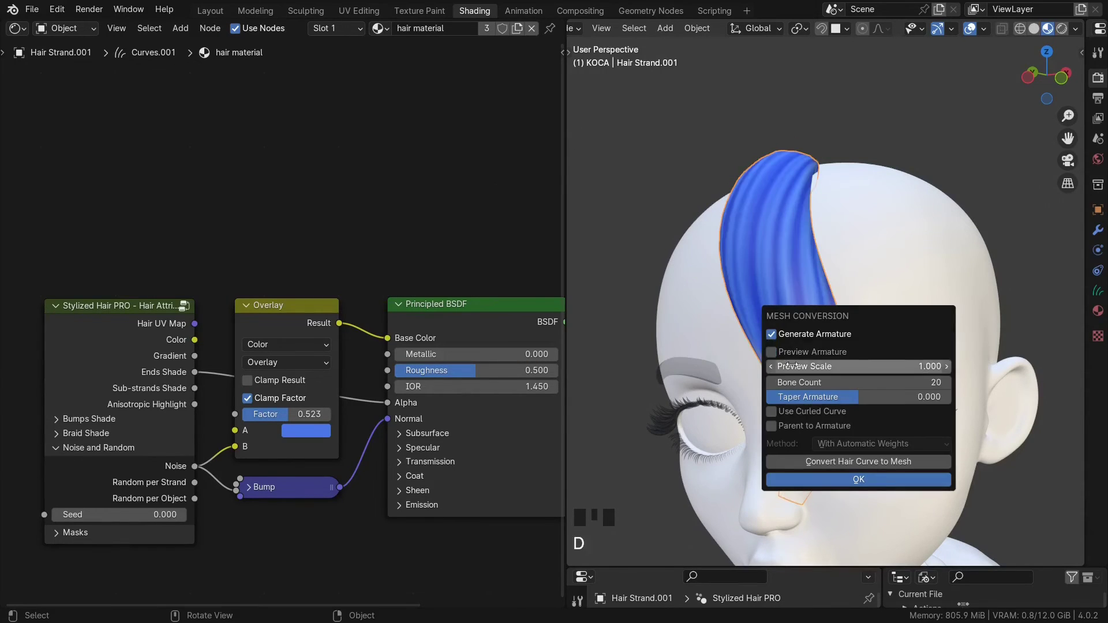
{"action": "middle_click_drag", "start_coordinate": [733, 338], "coordinate": [754, 347]}
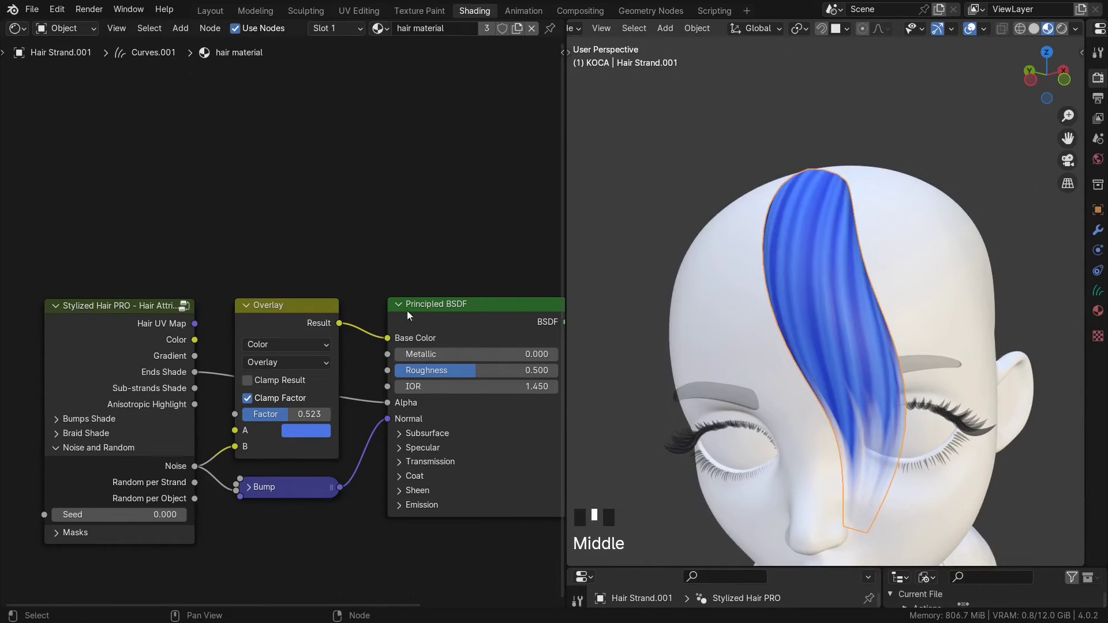
{"action": "scroll", "coordinate": [633, 327], "scroll_direction": "down", "scroll_amount": 1}
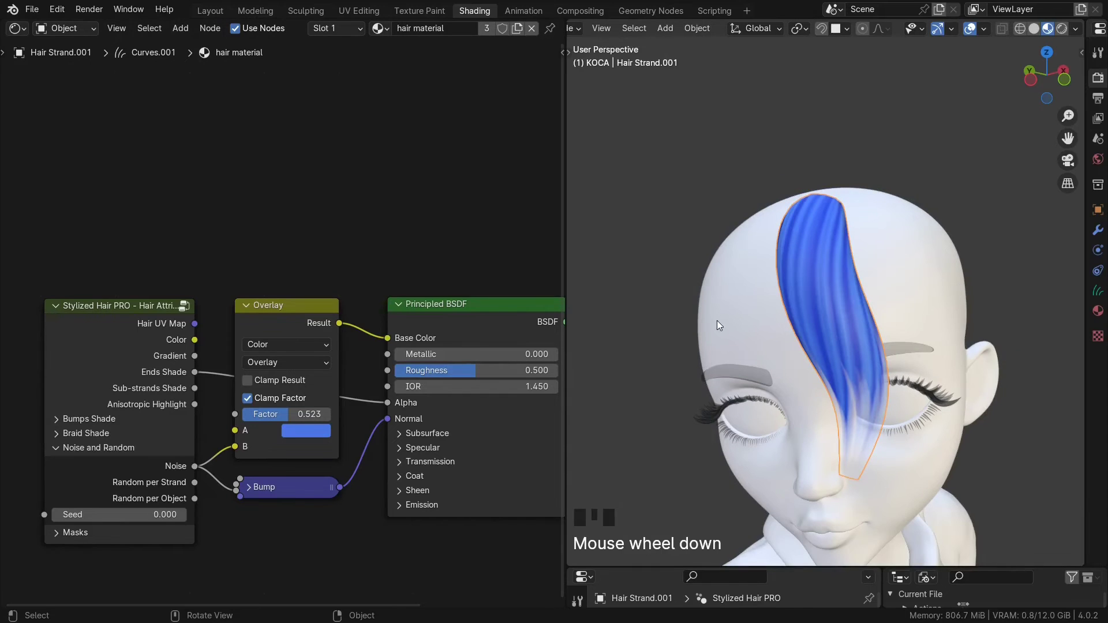
{"action": "middle_click_drag", "start_coordinate": [717, 312], "coordinate": [748, 327], "text": "shift"}
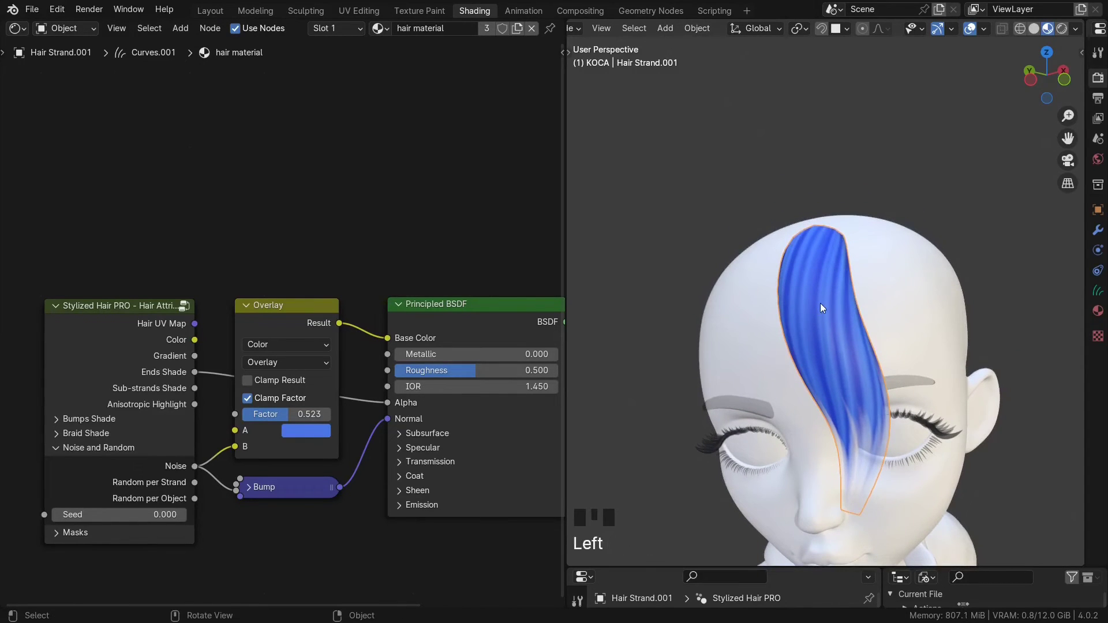
- Duplicate the hair strand and place the copy beside the head
{"action": "key", "text": "shift+d"}
{"action": "left_click", "coordinate": [702, 215]}
{"action": "middle_click_drag", "start_coordinate": [705, 217], "coordinate": [780, 292], "text": "shift"}
{"action": "middle_click_drag", "start_coordinate": [779, 291], "coordinate": [732, 284]}
- Convert the duplicated strand to a mesh and check its geometry in Edit Mode
{"action": "right_click", "coordinate": [693, 231]}
{"action": "mouse_move", "coordinate": [691, 231]}
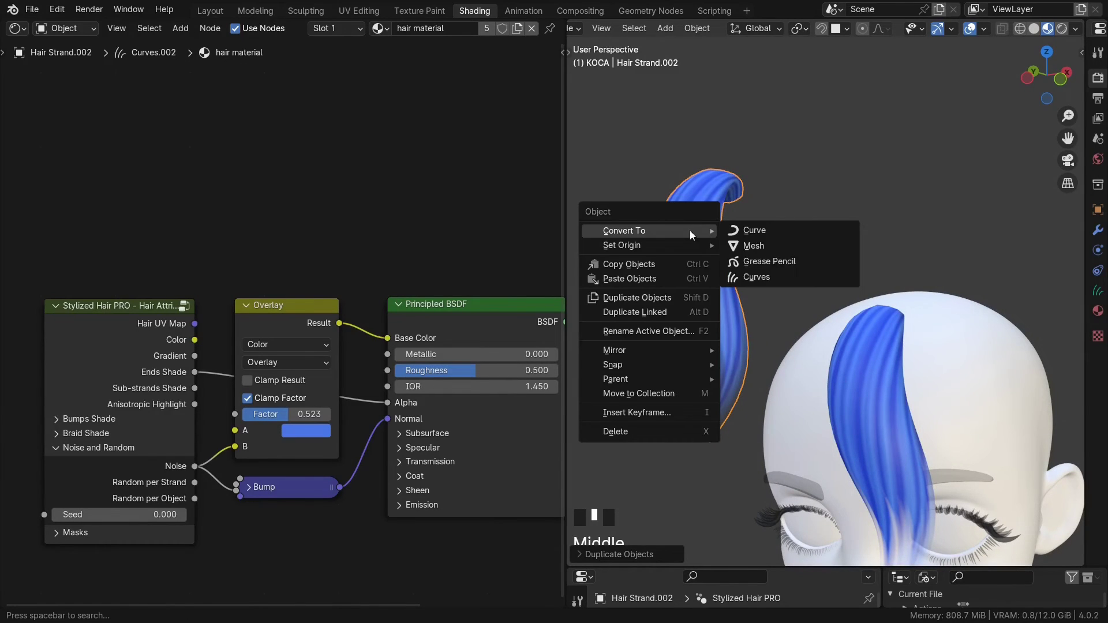
{"action": "left_click", "coordinate": [757, 247]}
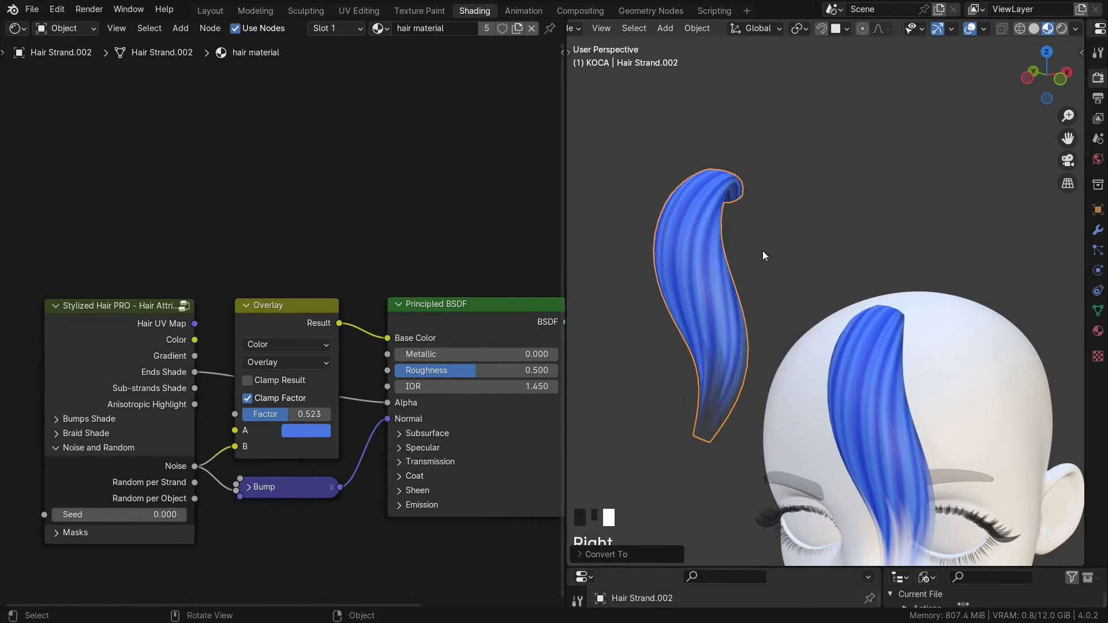
{"action": "key", "text": "Tab"}
{"action": "mouse_move", "coordinate": [782, 247]}
{"action": "middle_mouse_down"}
{"action": "mouse_move", "coordinate": [726, 271]}
{"action": "mouse_move", "coordinate": [768, 254]}
{"action": "middle_mouse_up"}
{"action": "key", "text": "Tab"}
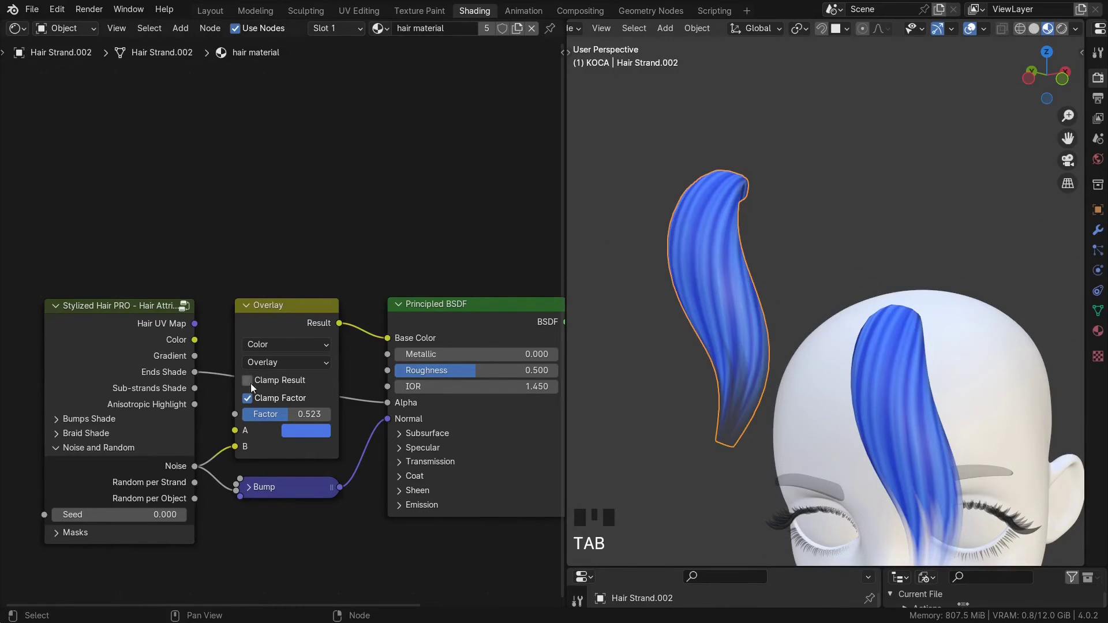
- Add an Image Texture node in the empty area above the hair material's existing nodes
{"action": "middle_click_drag", "start_coordinate": [259, 384], "coordinate": [213, 442]}
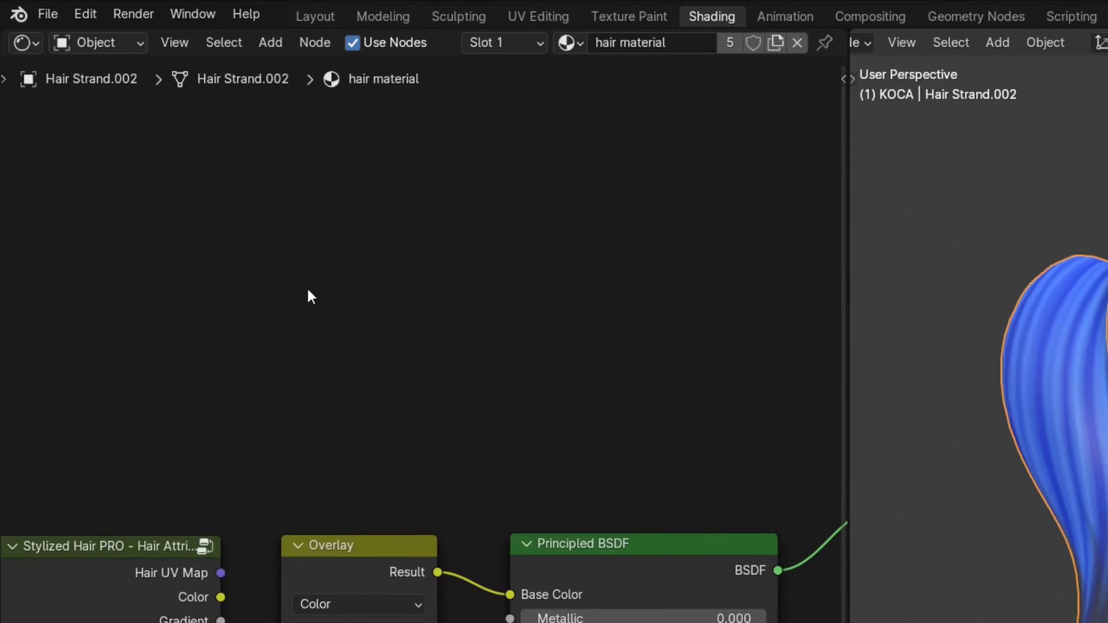
{"action": "key", "text": "shift+a"}
{"action": "type", "text": "ima"}
{"action": "key", "text": "Return"}
{"action": "scroll", "coordinate": [338, 318], "scroll_direction": "up", "scroll_amount": 1}
{"action": "left_click", "coordinate": [338, 319]}
{"action": "middle_click_drag", "start_coordinate": [338, 319], "coordinate": [432, 403]}
{"action": "scroll", "coordinate": [432, 402], "scroll_direction": "up", "scroll_amount": 1}
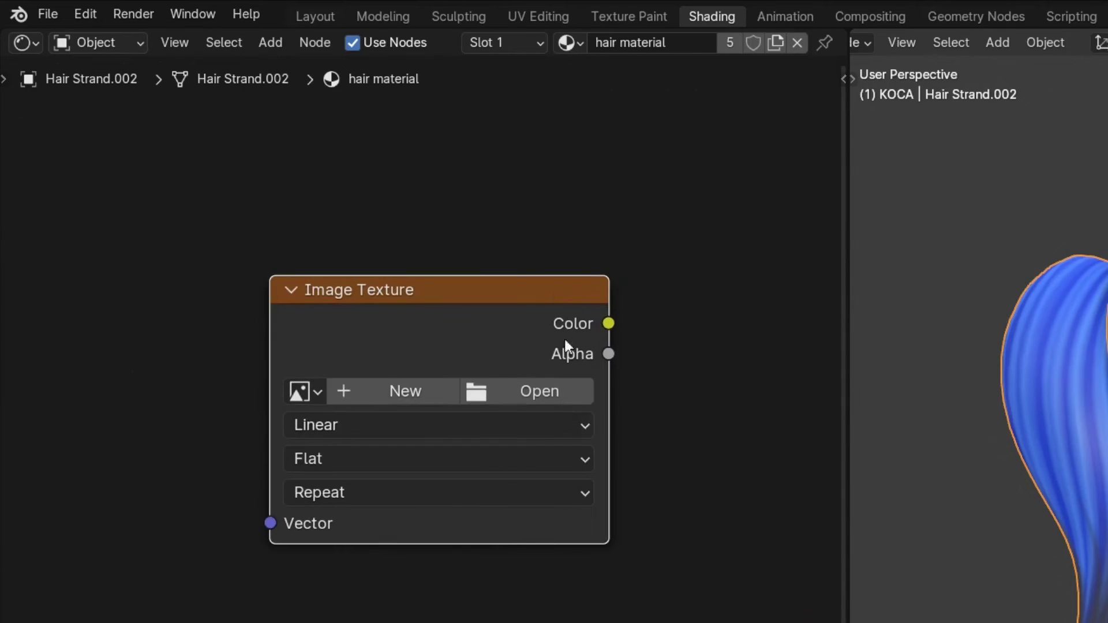
- Create a new image named "test bake" in the Image Texture node
{"action": "left_click", "coordinate": [419, 393]}
{"action": "left_click_drag", "start_coordinate": [418, 395], "coordinate": [549, 304]}
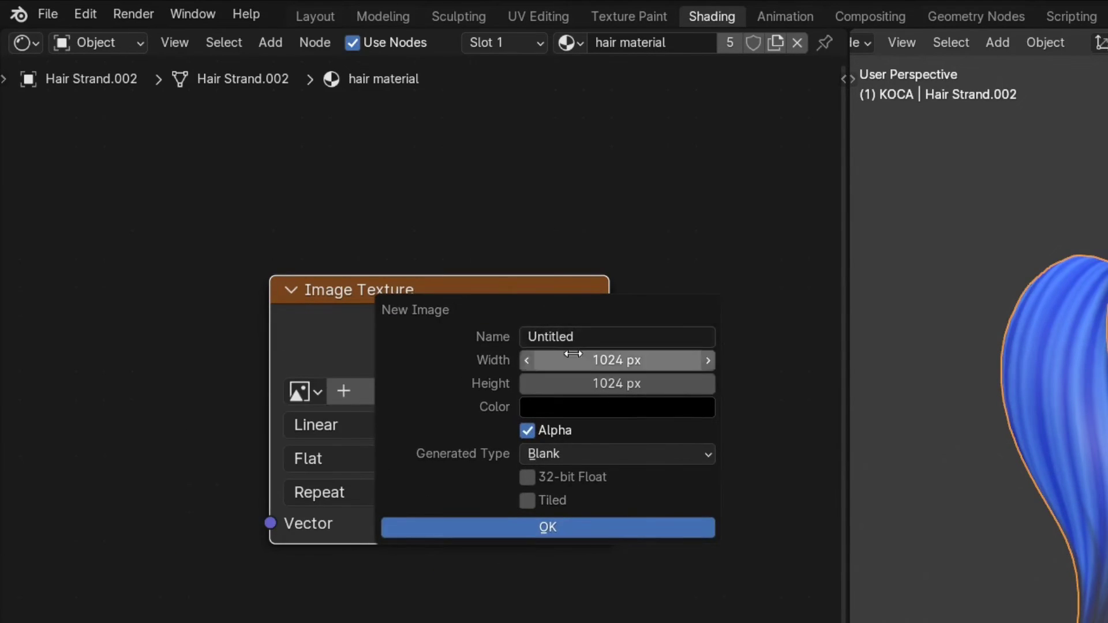
{"action": "left_click", "coordinate": [586, 337]}
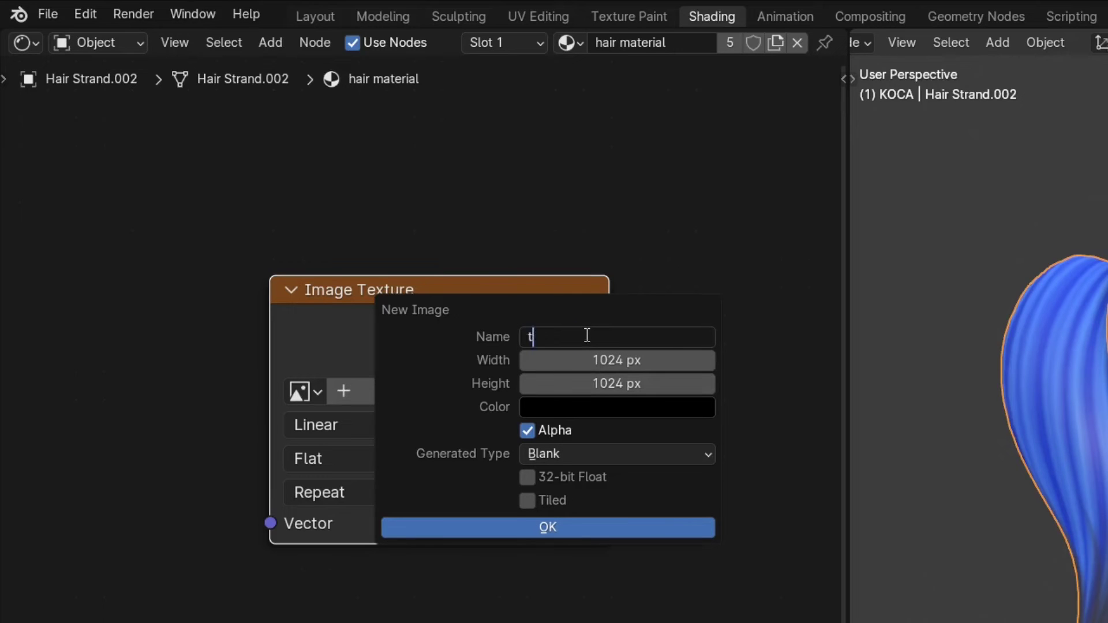
{"action": "left_click", "coordinate": [577, 528]}
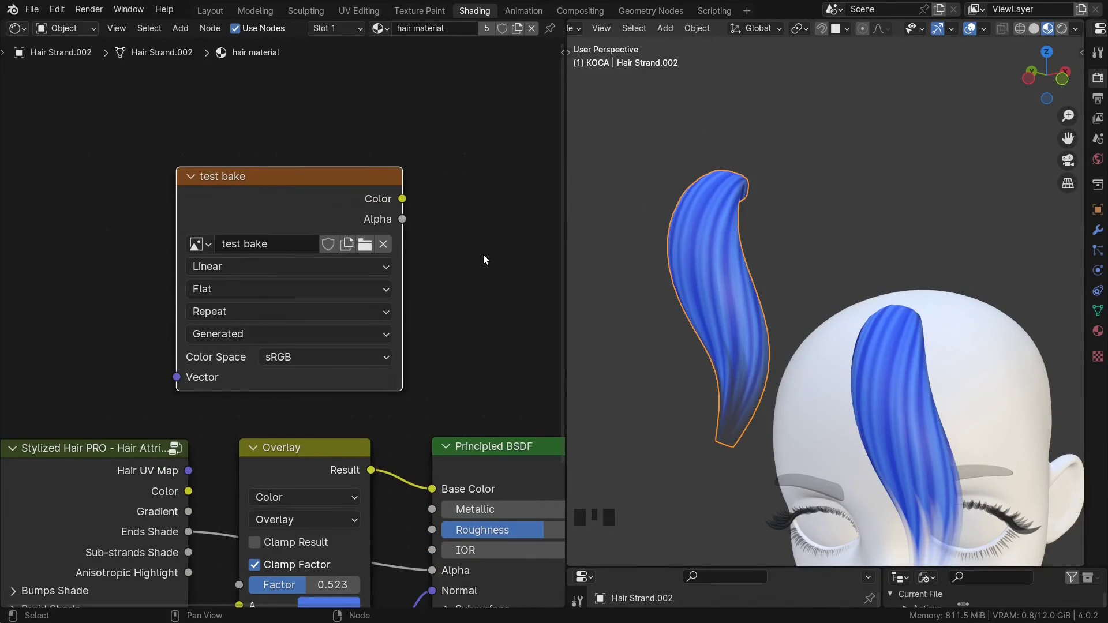
- Connect the Ends Shade output to the Material Output's Surface and space out the Principled BSDF and Material Output nodes
{"action": "scroll", "coordinate": [483, 254], "scroll_direction": "down", "scroll_amount": 3}
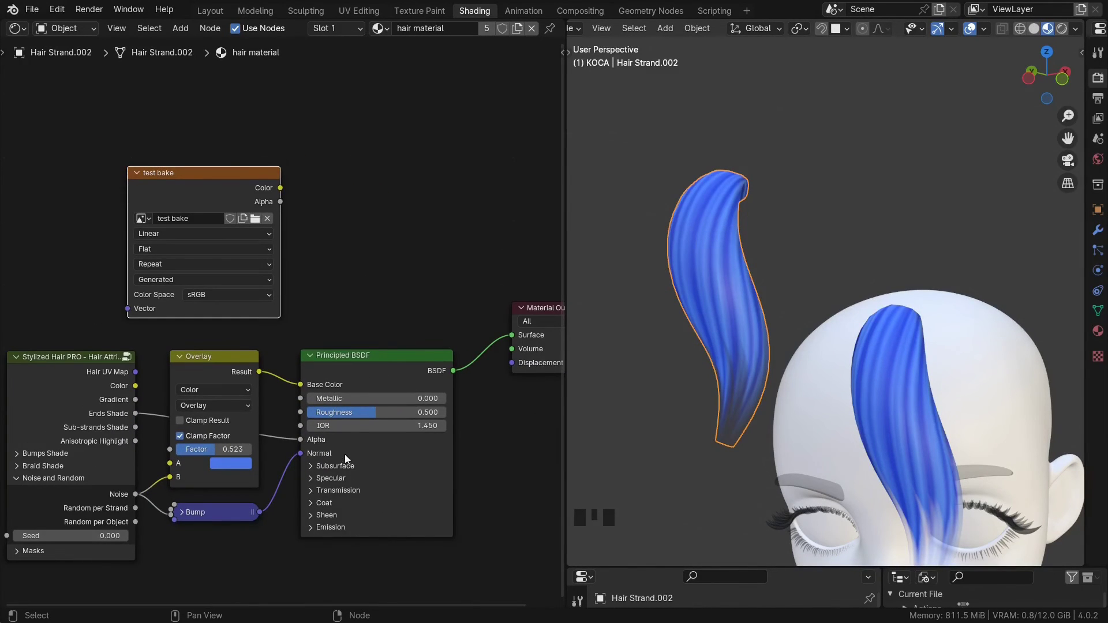
{"action": "left_click_drag", "start_coordinate": [135, 413], "coordinate": [512, 335]}
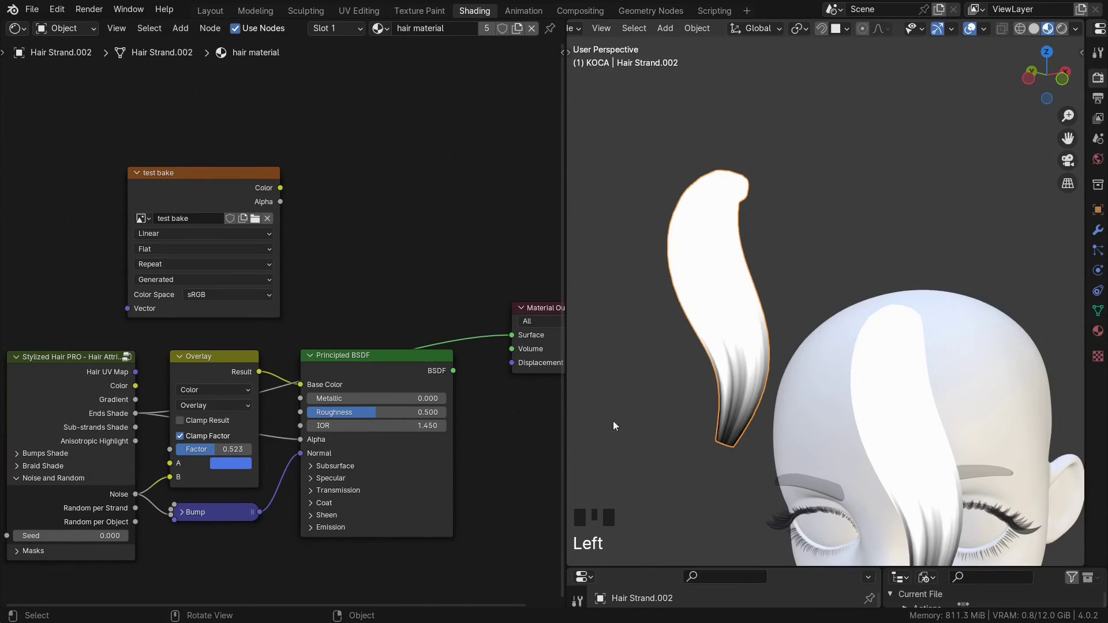
{"action": "middle_click_drag", "start_coordinate": [543, 312], "coordinate": [442, 306]}
{"action": "left_click_drag", "start_coordinate": [439, 300], "coordinate": [446, 274]}
{"action": "scroll", "coordinate": [311, 394], "scroll_direction": "down", "scroll_amount": 1}
{"action": "left_click_drag", "start_coordinate": [167, 362], "coordinate": [409, 306]}
{"action": "left_click_drag", "start_coordinate": [53, 388], "coordinate": [408, 306]}
{"action": "left_click_drag", "start_coordinate": [282, 362], "coordinate": [305, 414]}
{"action": "mouse_move", "coordinate": [454, 280]}
{"action": "left_mouse_down"}
{"action": "mouse_move", "coordinate": [435, 280]}
{"action": "mouse_move", "coordinate": [445, 281]}
{"action": "left_mouse_up"}
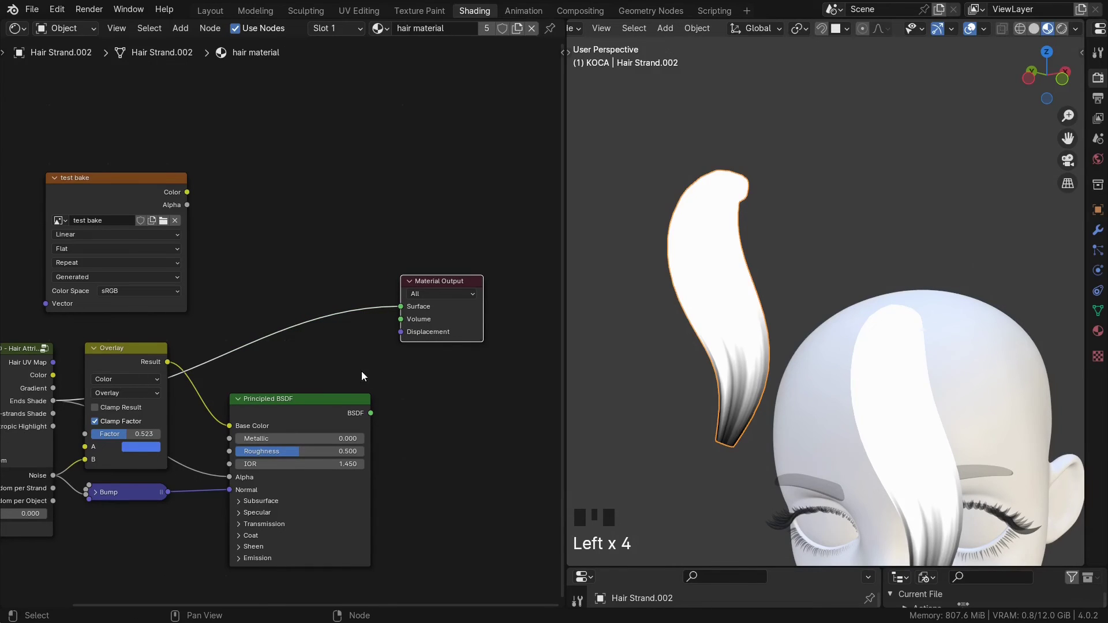
- Make the test bake image node active and switch the render engine to Cycles
{"action": "left_click", "coordinate": [109, 191]}
{"action": "middle_click_drag", "start_coordinate": [259, 248], "coordinate": [357, 279]}
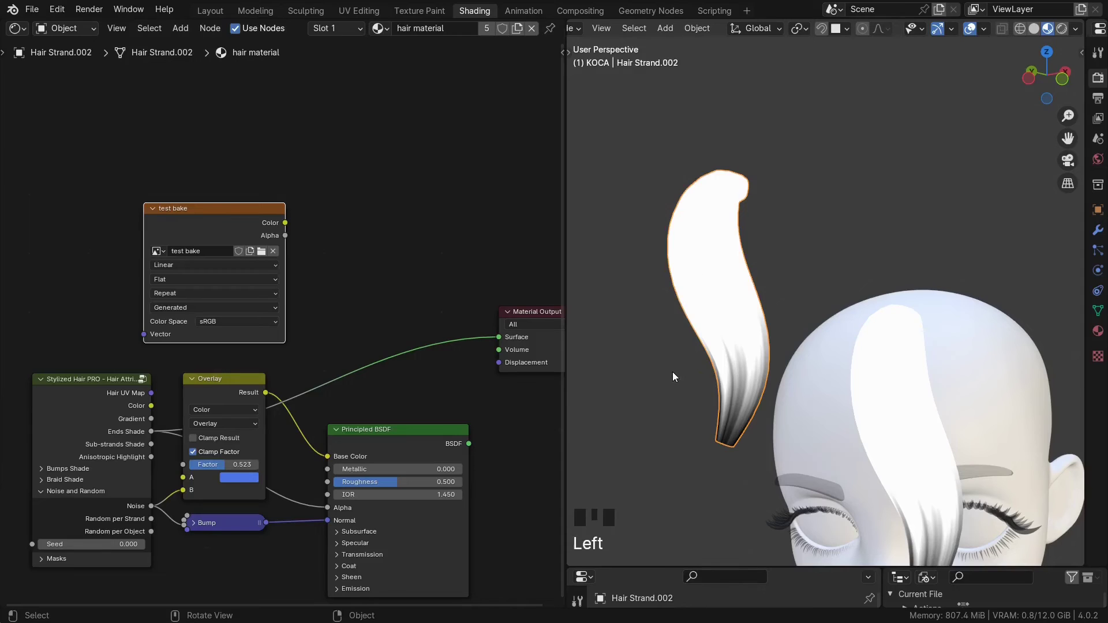
{"action": "left_click_drag", "start_coordinate": [1086, 228], "coordinate": [895, 229]}
{"action": "left_click", "coordinate": [1010, 80]}
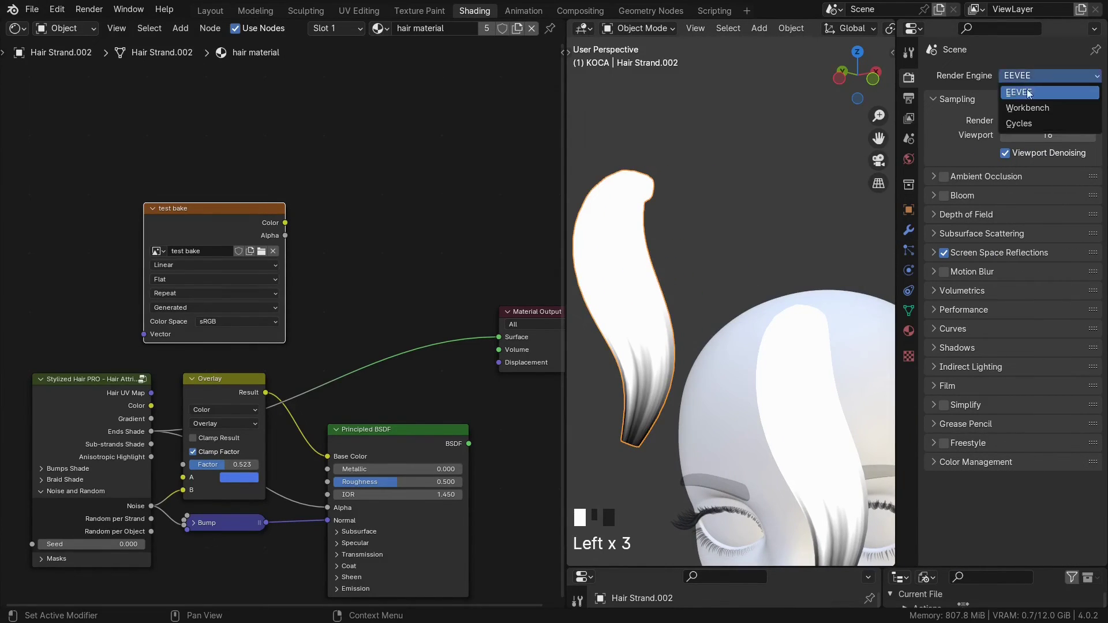
{"action": "left_click", "coordinate": [1029, 124]}
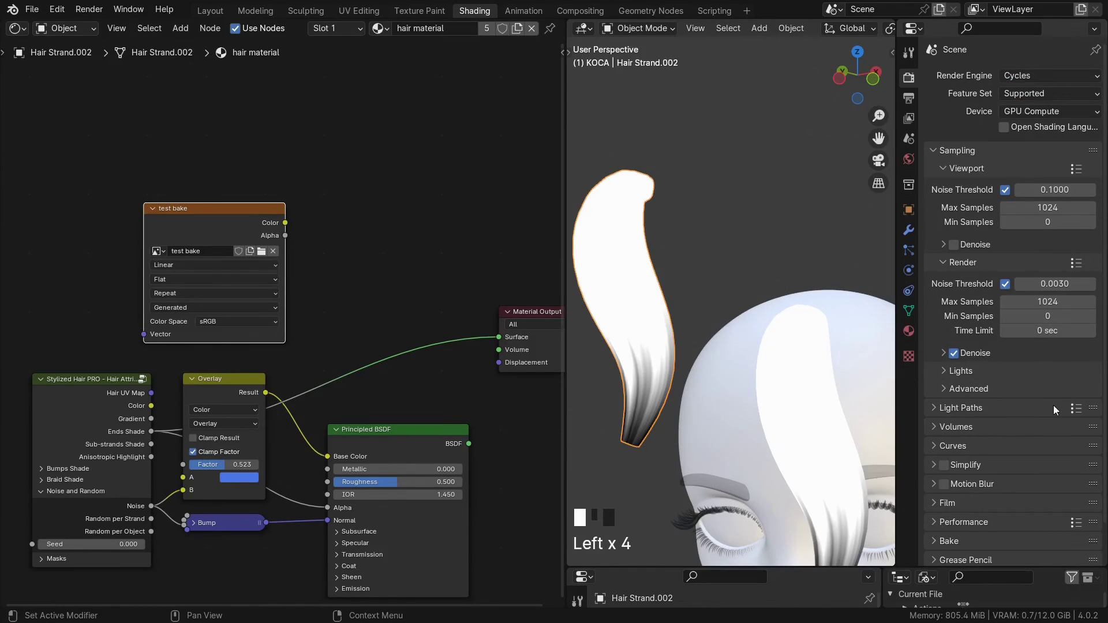
- Set the Bake Type to Emit and bake the strand's ends shade into the test bake image
{"action": "scroll", "coordinate": [1070, 207], "scroll_direction": "down", "scroll_amount": 2}
{"action": "left_click", "coordinate": [935, 500]}
{"action": "scroll", "coordinate": [937, 462], "scroll_direction": "down", "scroll_amount": 5}
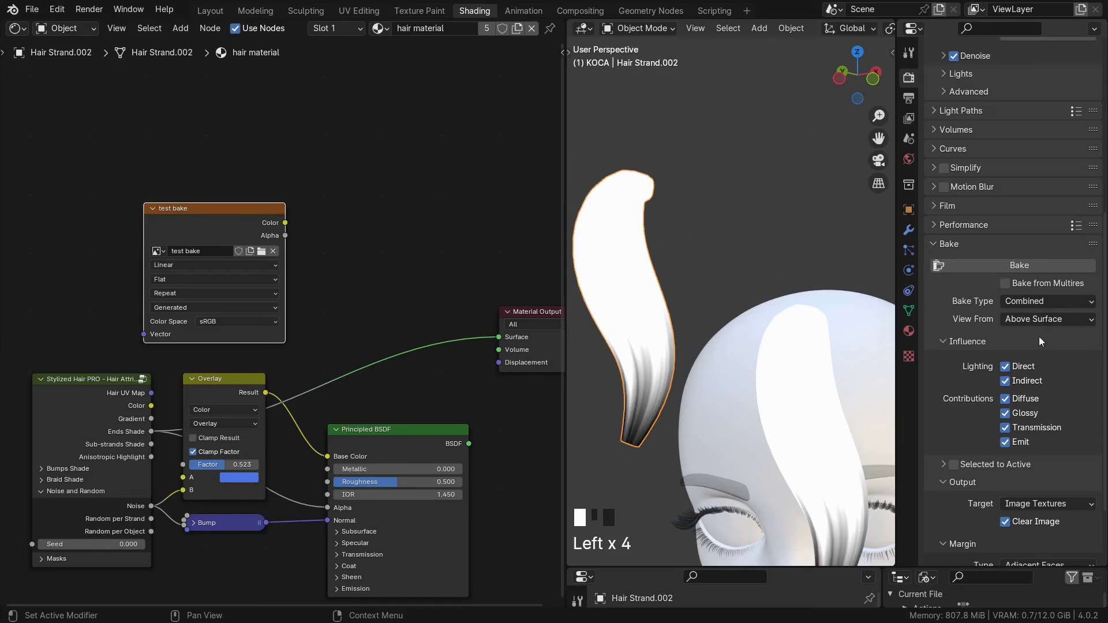
{"action": "left_click", "coordinate": [1034, 300]}
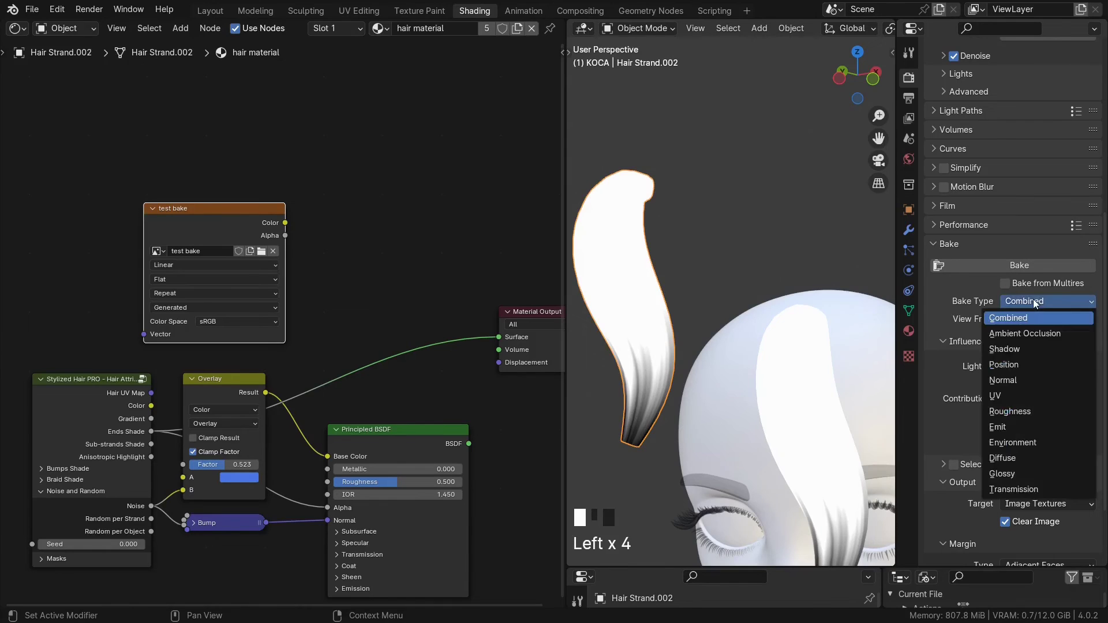
{"action": "left_click", "coordinate": [1009, 426]}
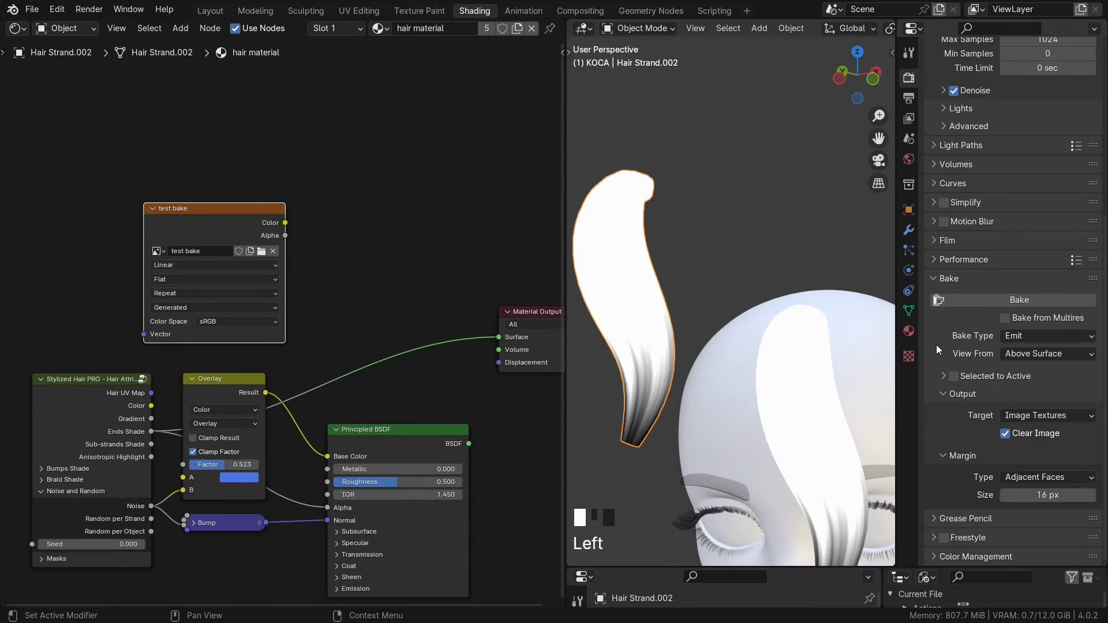
{"action": "left_click", "coordinate": [1018, 296]}
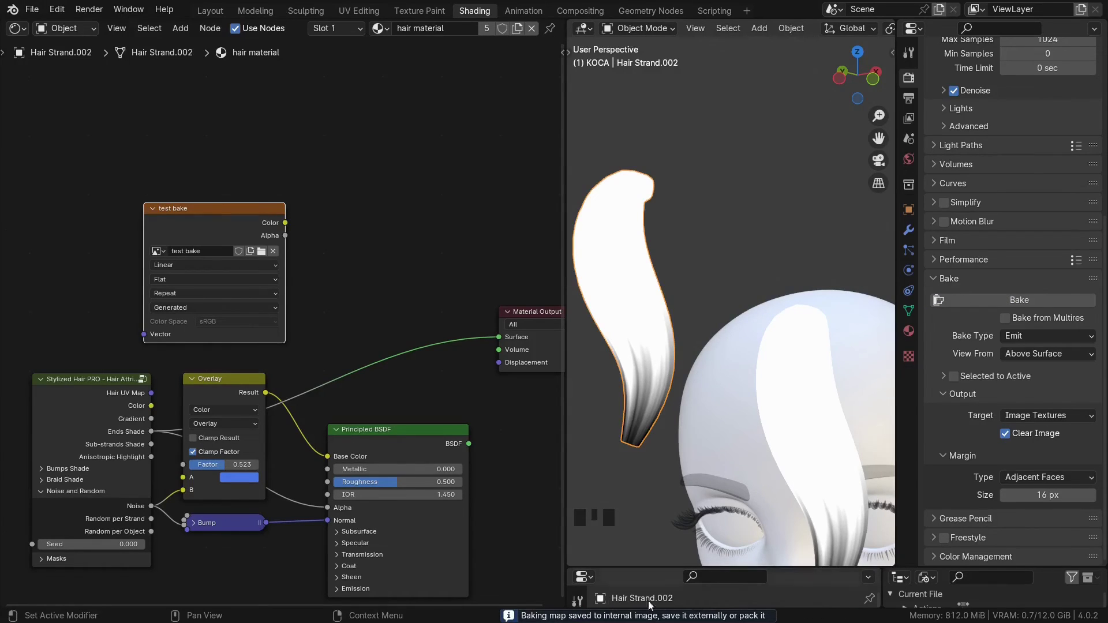
- Split off an Image Editor below the shader nodes and display the whole test bake image in it
{"action": "left_click_drag", "start_coordinate": [4, 603], "coordinate": [17, 444]}
{"action": "left_click", "coordinate": [17, 440]}
{"action": "left_click", "coordinate": [43, 494]}
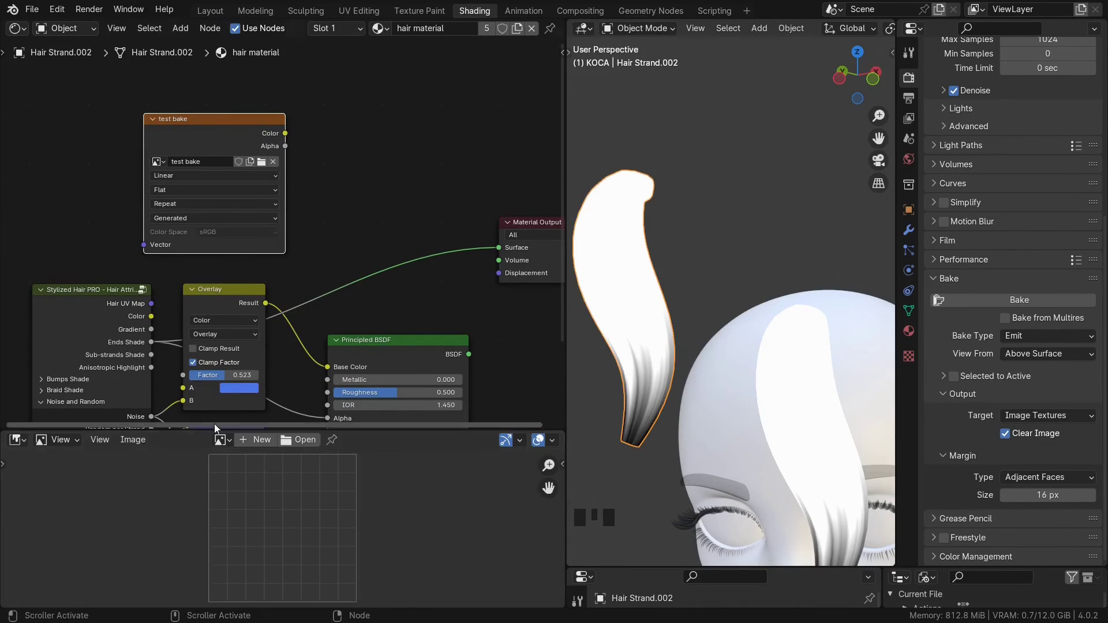
{"action": "left_click_drag", "start_coordinate": [209, 429], "coordinate": [216, 379]}
{"action": "left_click", "coordinate": [220, 389]}
{"action": "left_click", "coordinate": [257, 411]}
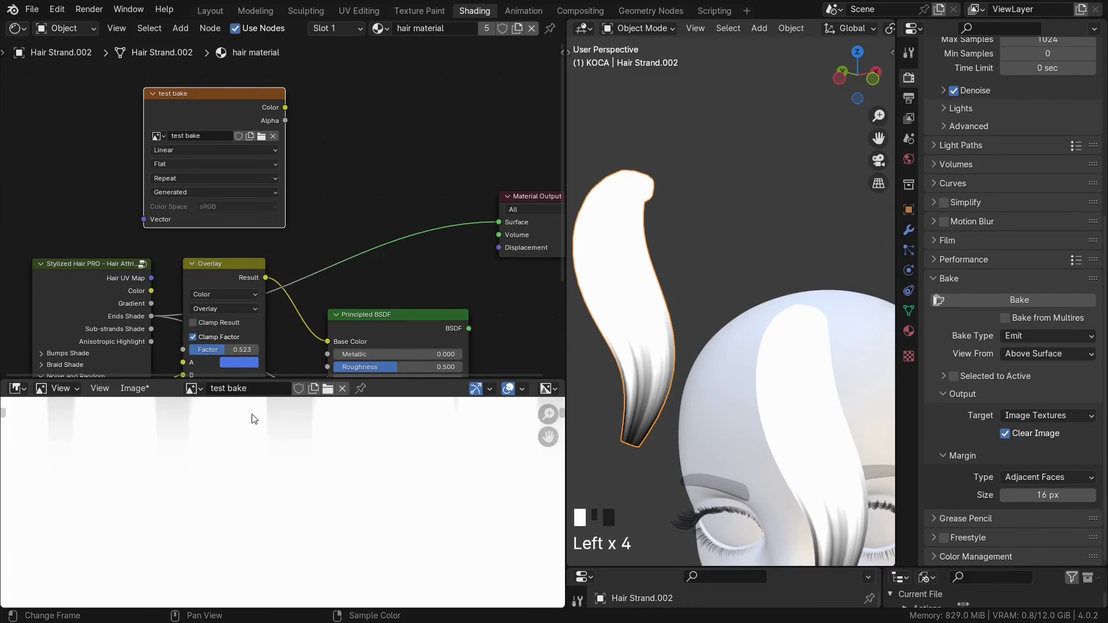
{"action": "left_click_drag", "start_coordinate": [343, 380], "coordinate": [342, 212]}
{"action": "middle_click_drag", "start_coordinate": [342, 325], "coordinate": [347, 350], "text": "ctrl"}
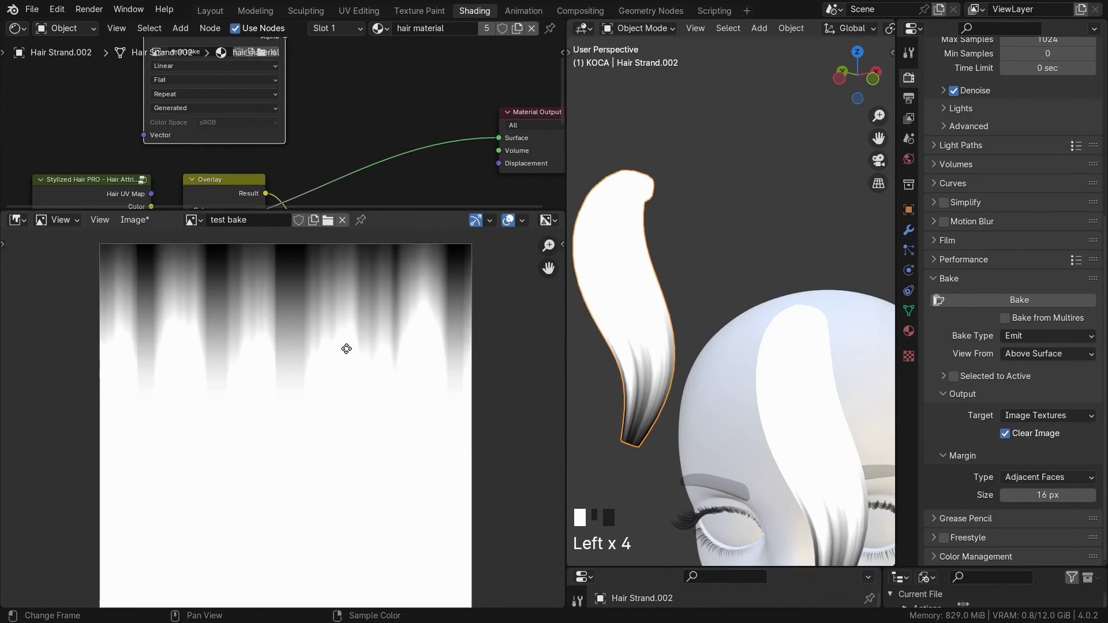
{"action": "scroll", "coordinate": [374, 404], "scroll_direction": "down", "scroll_amount": 1}
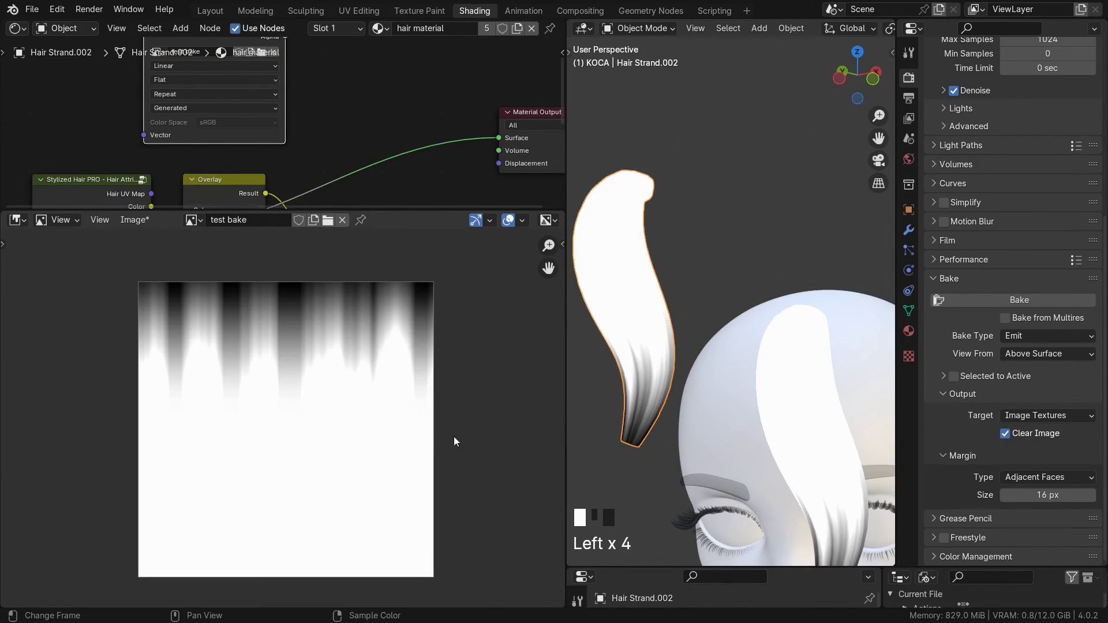
- Shrink the Image Editor and connect the test bake image's Color output to the Principled BSDF's Alpha
{"action": "left_click", "coordinate": [137, 221]}
{"action": "left_click_drag", "start_coordinate": [427, 213], "coordinate": [375, 527]}
{"action": "middle_click_drag", "start_coordinate": [363, 466], "coordinate": [387, 406]}
{"action": "left_click_drag", "start_coordinate": [303, 107], "coordinate": [285, 241]}
{"action": "left_click_drag", "start_coordinate": [360, 393], "coordinate": [354, 392]}
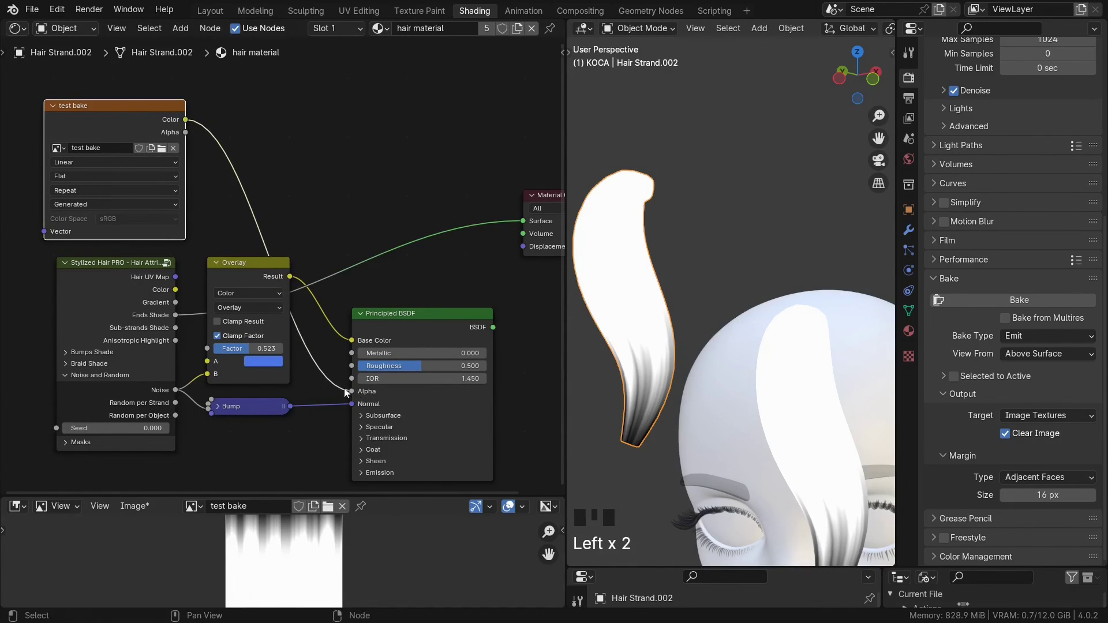
- Reconnect the Principled BSDF to the Material Output's Surface and inspect the strand with its baked alpha
{"action": "left_click_drag", "start_coordinate": [492, 327], "coordinate": [523, 221]}
{"action": "left_click_drag", "start_coordinate": [440, 313], "coordinate": [420, 272]}
{"action": "middle_click_drag", "start_coordinate": [643, 400], "coordinate": [818, 375]}
{"action": "middle_click_drag", "start_coordinate": [829, 302], "coordinate": [767, 175]}
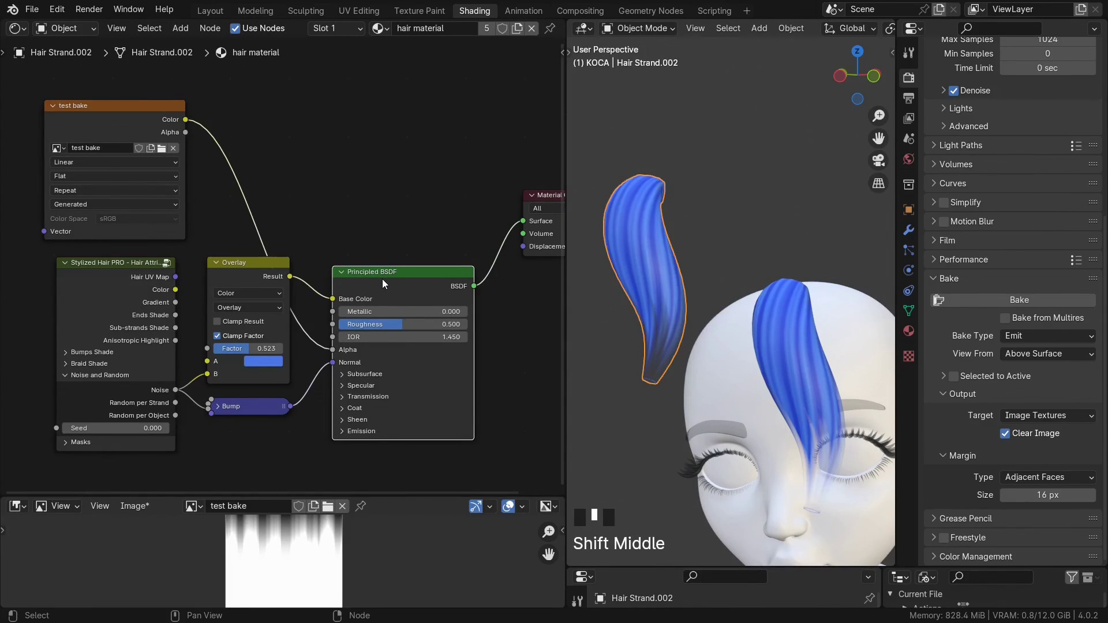
- Route the Overlay result and the Bump output to the Surface in turn as bake sources, and restore the Principled BSDF connection
{"action": "scroll", "coordinate": [382, 279], "scroll_direction": "up", "scroll_amount": 2}
{"action": "middle_click_drag", "start_coordinate": [368, 289], "coordinate": [284, 301]}
{"action": "scroll", "coordinate": [358, 297], "scroll_direction": "down", "scroll_amount": 1}
{"action": "left_click_drag", "start_coordinate": [200, 283], "coordinate": [452, 222]}
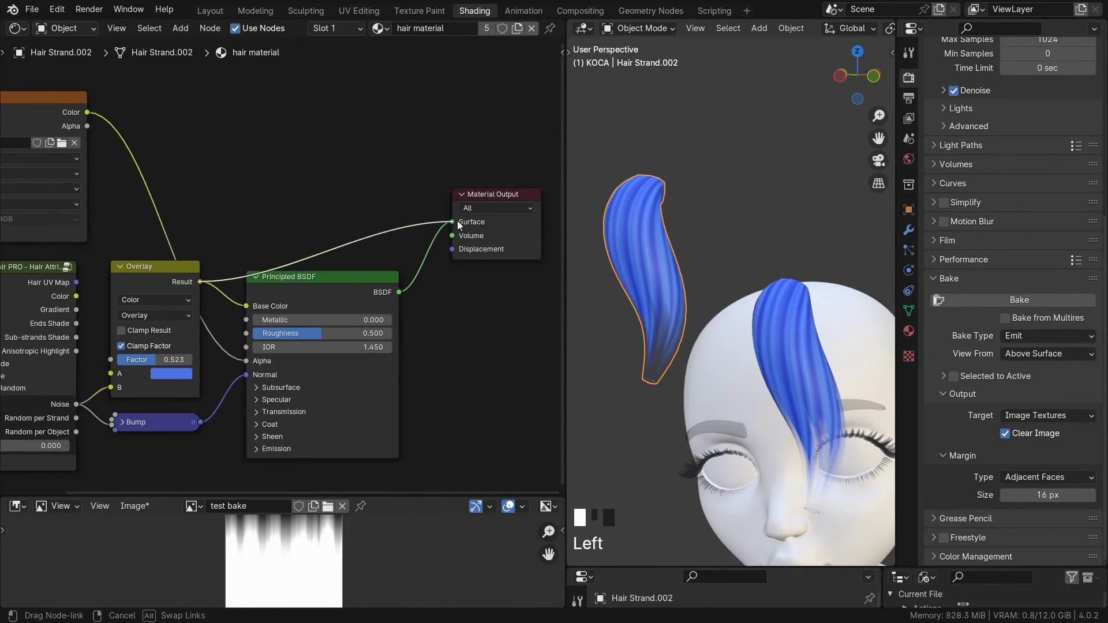
{"action": "left_click", "coordinate": [379, 238]}
{"action": "left_click_drag", "start_coordinate": [201, 422], "coordinate": [452, 222]}
{"action": "mouse_move", "coordinate": [671, 264]}
{"action": "middle_mouse_down"}
{"action": "mouse_move", "coordinate": [757, 243]}
{"action": "mouse_move", "coordinate": [713, 244]}
{"action": "middle_mouse_up"}
{"action": "left_click_drag", "start_coordinate": [200, 282], "coordinate": [452, 222]}
{"action": "left_click_drag", "start_coordinate": [399, 292], "coordinate": [452, 221]}
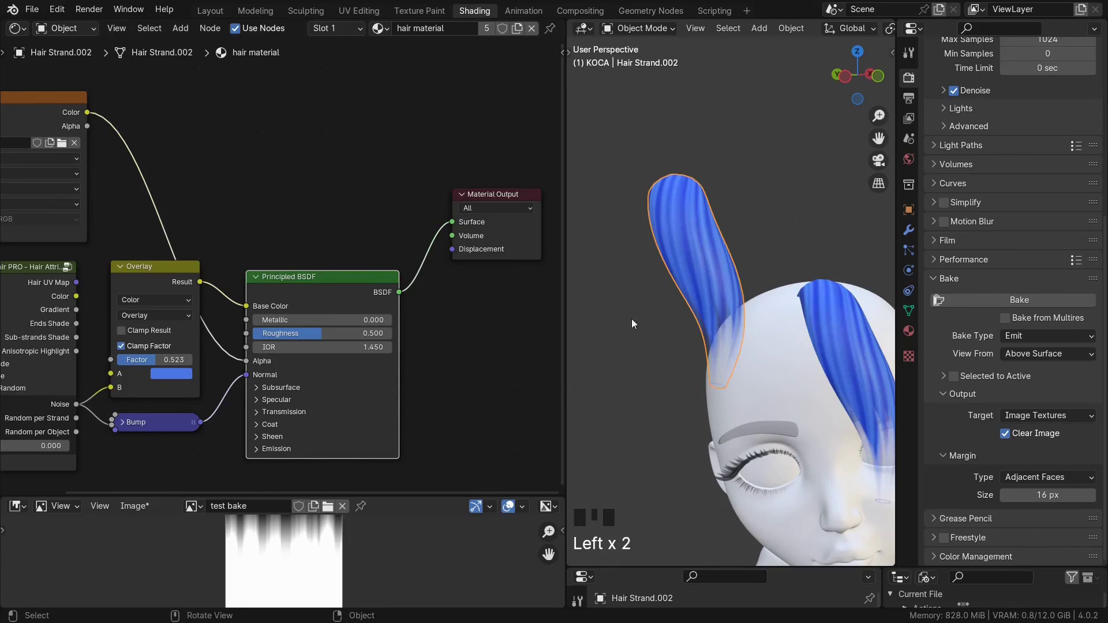
- Delete the converted mesh strand beside the head
{"action": "key", "text": "x"}
{"action": "left_click", "coordinate": [740, 197]}
{"action": "middle_click_drag", "start_coordinate": [739, 196], "coordinate": [739, 291]}
{"action": "left_click", "coordinate": [739, 291]}
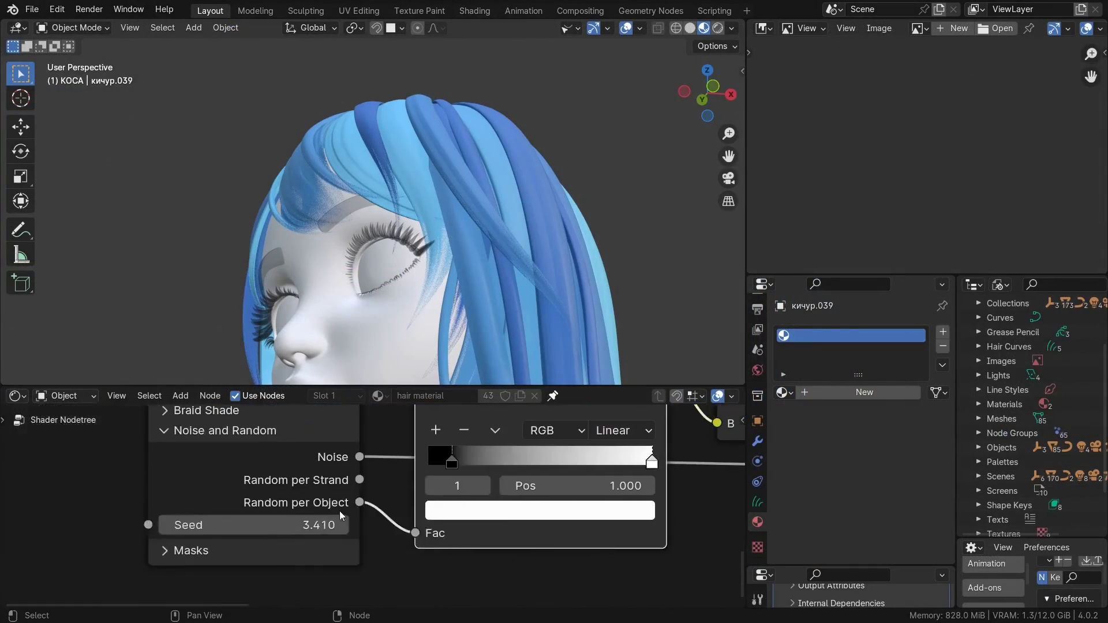
- Set the noise Seed to 3.510 and give the Color Ramp Ease interpolation with its black stop at position 0.239
{"action": "mouse_move", "coordinate": [341, 519]}
{"action": "left_mouse_down"}
{"action": "mouse_move", "coordinate": [313, 520]}
{"action": "mouse_move", "coordinate": [382, 520]}
{"action": "mouse_move", "coordinate": [347, 520]}
{"action": "left_mouse_up"}
{"action": "mouse_move", "coordinate": [459, 465]}
{"action": "left_mouse_down"}
{"action": "mouse_move", "coordinate": [433, 468]}
{"action": "mouse_move", "coordinate": [487, 471]}
{"action": "left_mouse_up"}
{"action": "left_click", "coordinate": [625, 431]}
{"action": "left_click", "coordinate": [612, 478]}
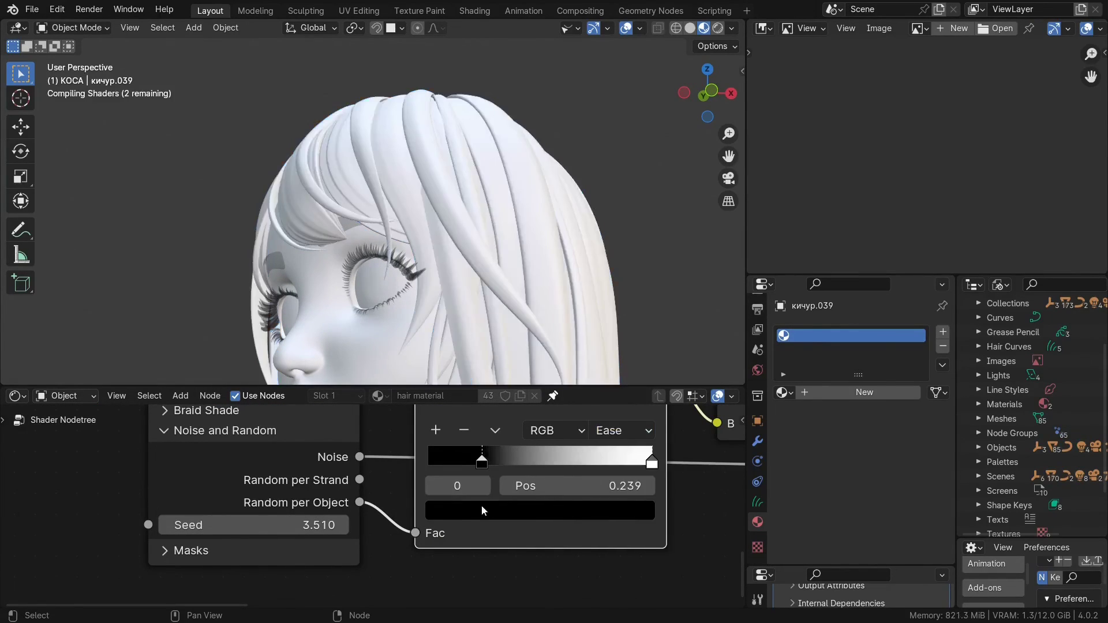
- Lighten the Color Ramp's black stop to a grey with Value 0.167 and set the noise Seed to 2.810
{"action": "left_click", "coordinate": [484, 511]}
{"action": "left_click_drag", "start_coordinate": [636, 363], "coordinate": [636, 291]}
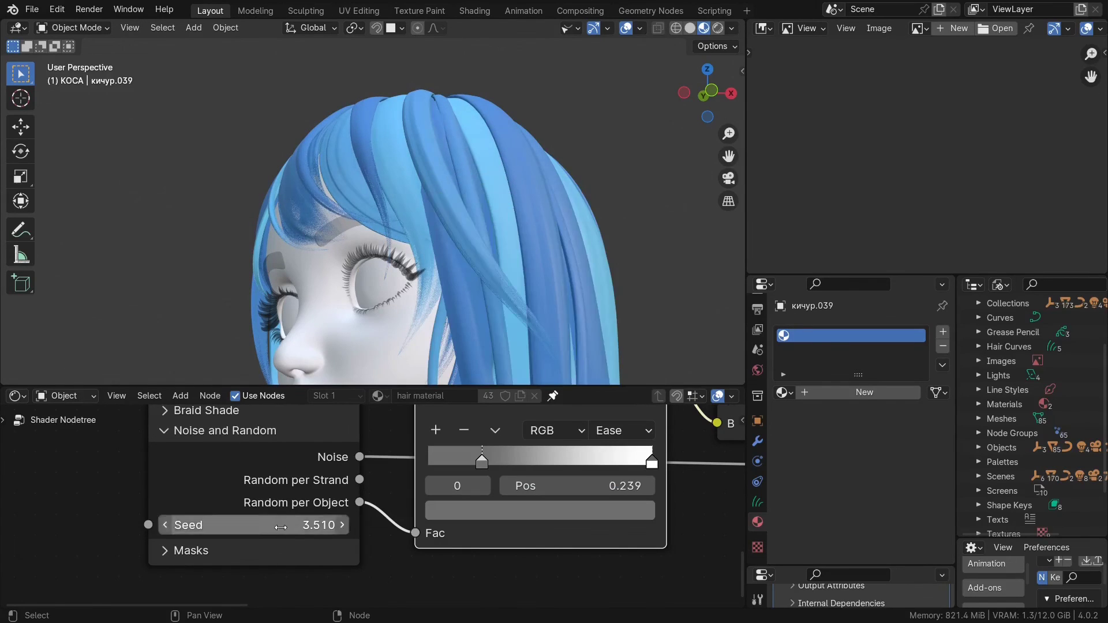
{"action": "mouse_move", "coordinate": [341, 525]}
{"action": "left_mouse_down"}
{"action": "mouse_move", "coordinate": [266, 524]}
{"action": "mouse_move", "coordinate": [301, 525]}
{"action": "left_mouse_up"}
{"action": "left_click", "coordinate": [647, 511]}
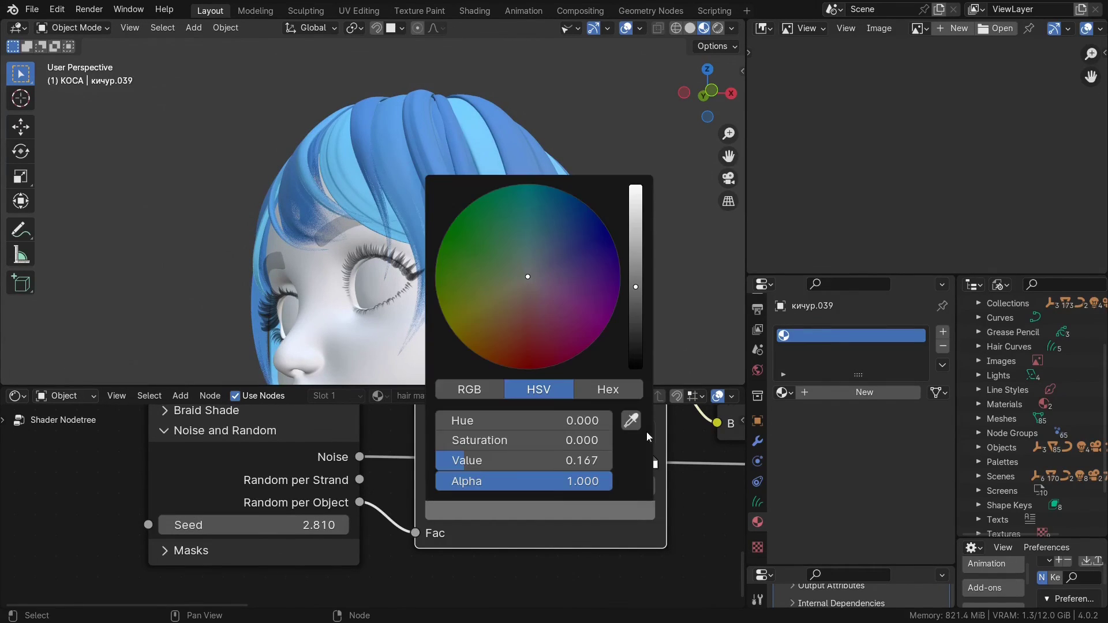
- Try a violet-blue for the Overlay node's A color, and change it to coral red for the whole hairstyle
{"action": "left_click_drag", "start_coordinate": [516, 383], "coordinate": [526, 391]}
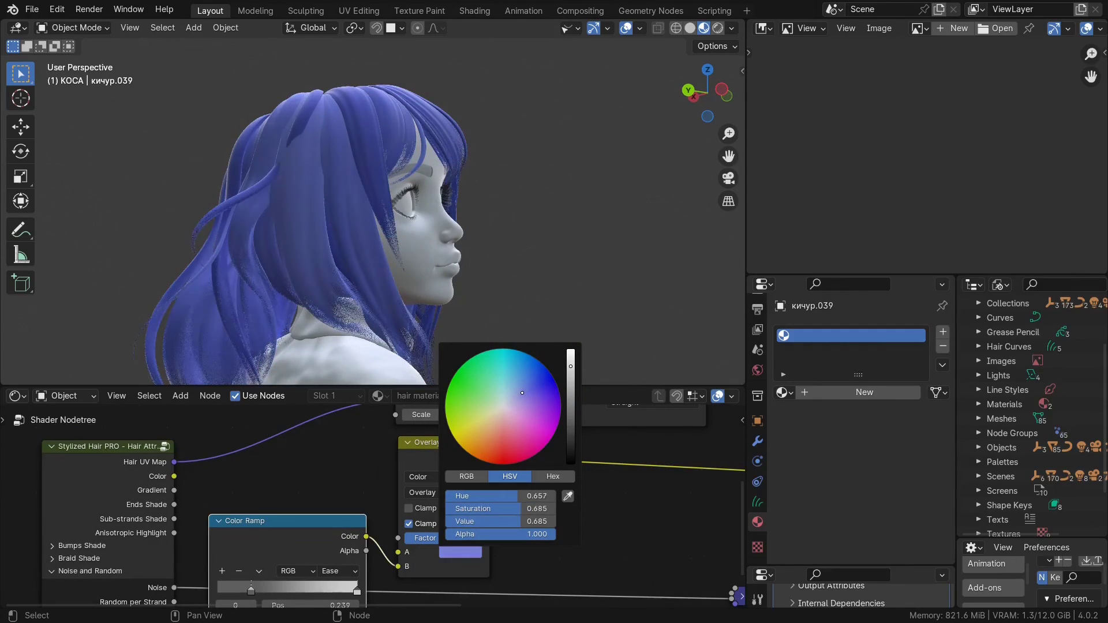
{"action": "middle_click_drag", "start_coordinate": [508, 168], "coordinate": [370, 168]}
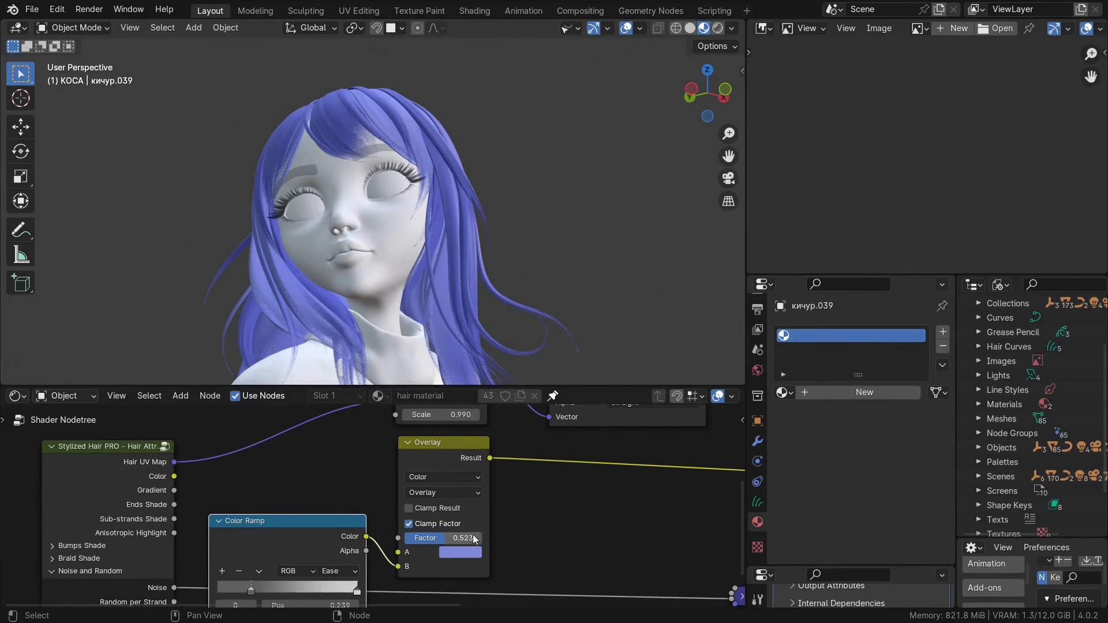
{"action": "left_click", "coordinate": [470, 553]}
{"action": "left_click_drag", "start_coordinate": [511, 396], "coordinate": [498, 440]}
{"action": "middle_click_drag", "start_coordinate": [499, 260], "coordinate": [476, 244]}
- Lower the Principled BSDF's Roughness to 0.044 and examine the highlights on the hair
{"action": "middle_click_drag", "start_coordinate": [519, 462], "coordinate": [119, 462]}
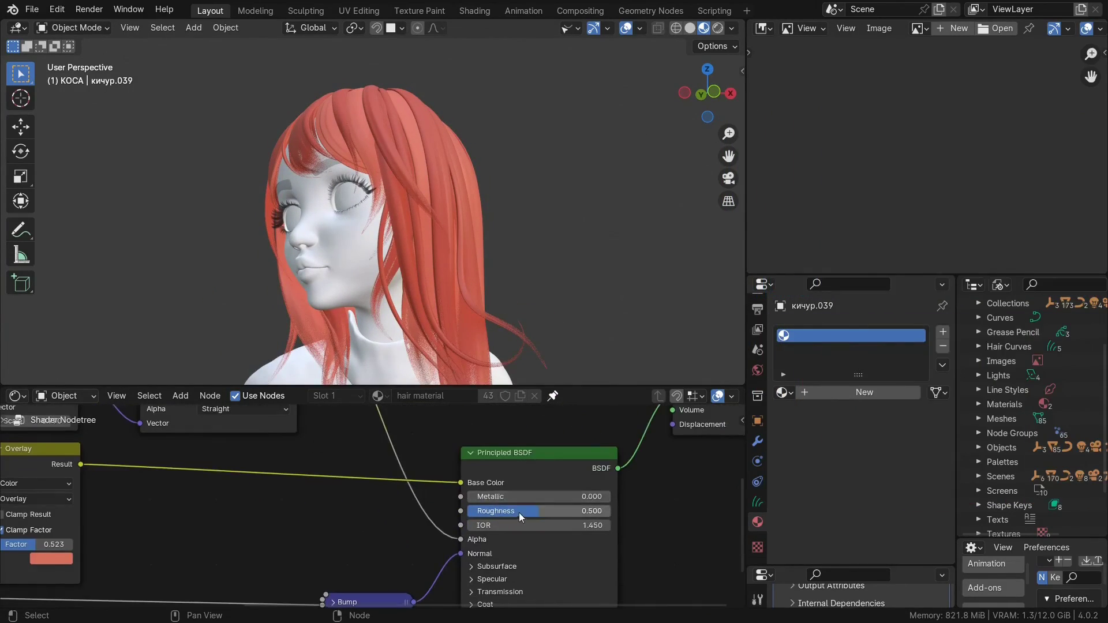
{"action": "left_click_drag", "start_coordinate": [500, 511], "coordinate": [503, 511]}
{"action": "middle_click_drag", "start_coordinate": [464, 243], "coordinate": [532, 490]}
{"action": "scroll", "coordinate": [469, 246], "scroll_direction": "up", "scroll_amount": 3}
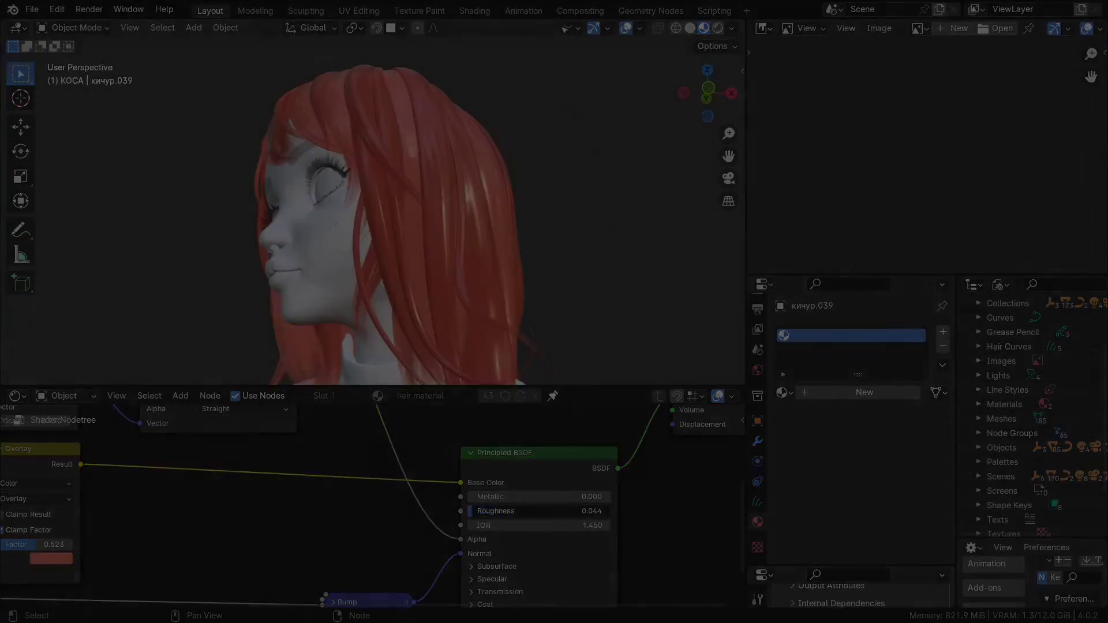